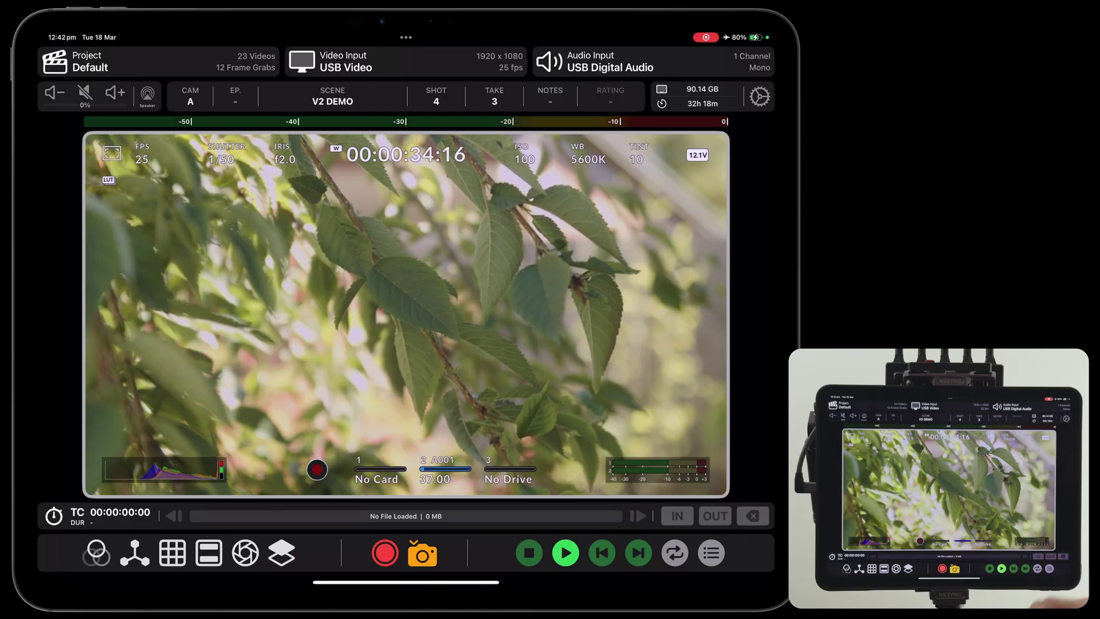
scroll(413, 318, up, 5)
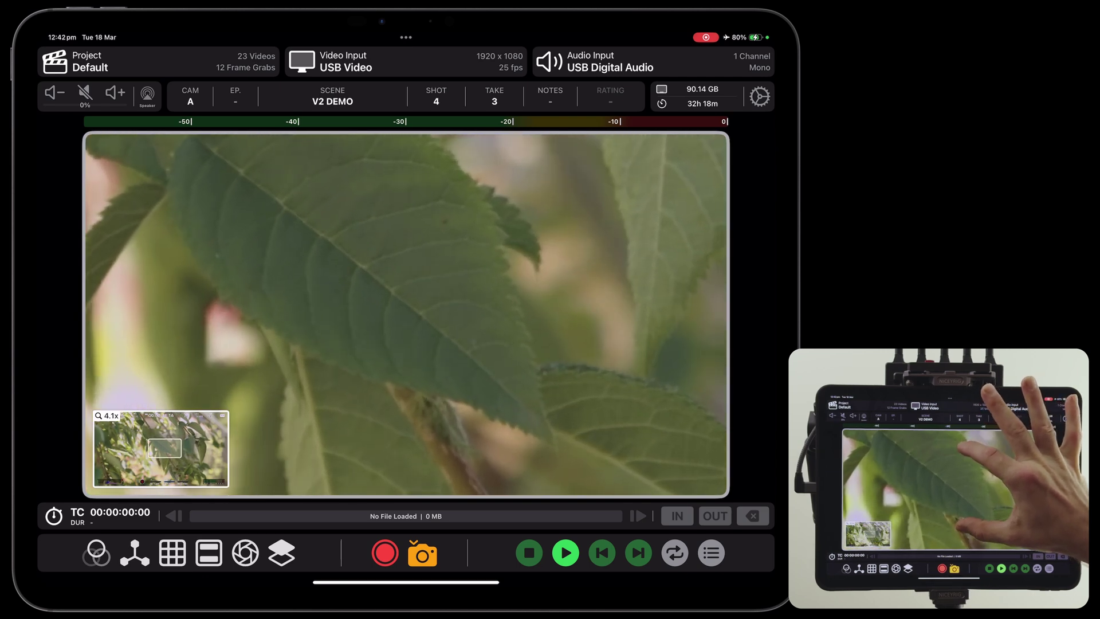
scroll(405, 315, down, 5)
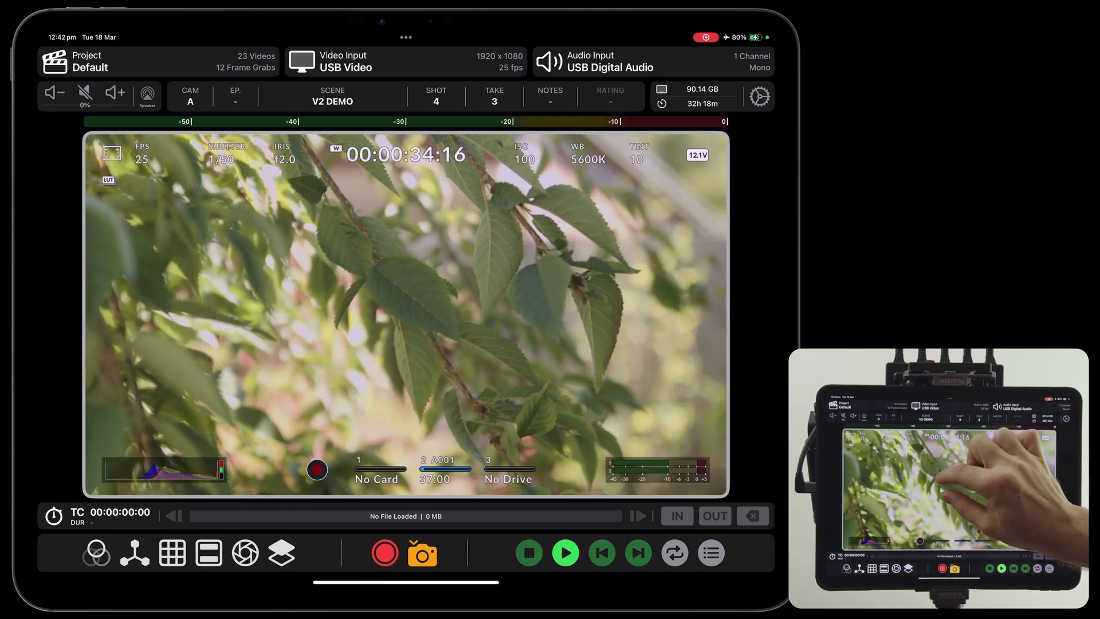
scroll(406, 315, up, 5)
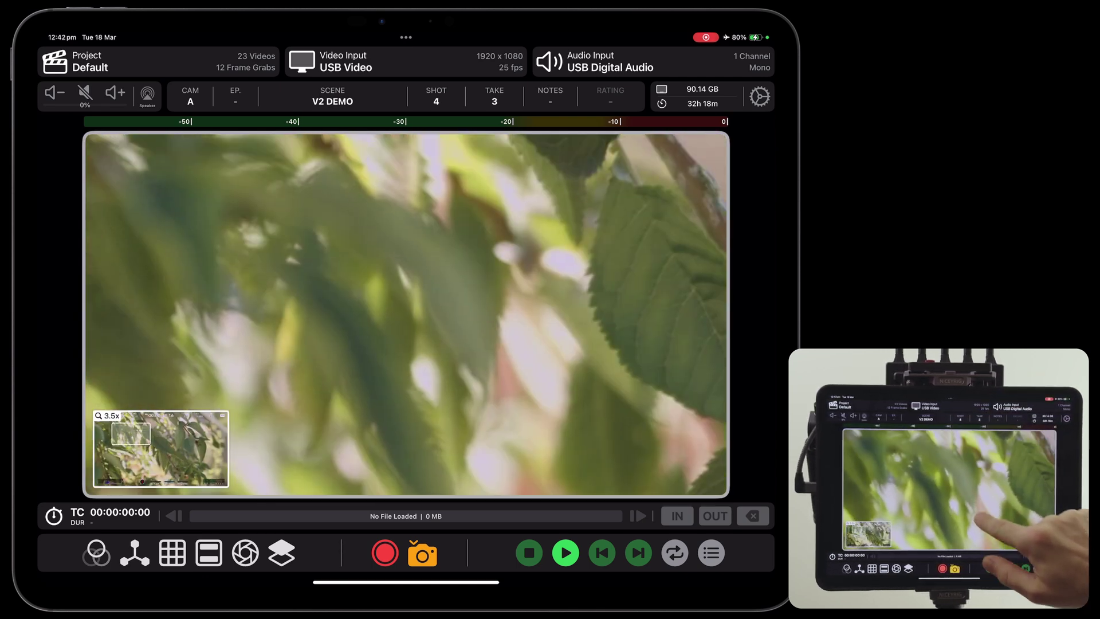
scroll(406, 315, down, 5)
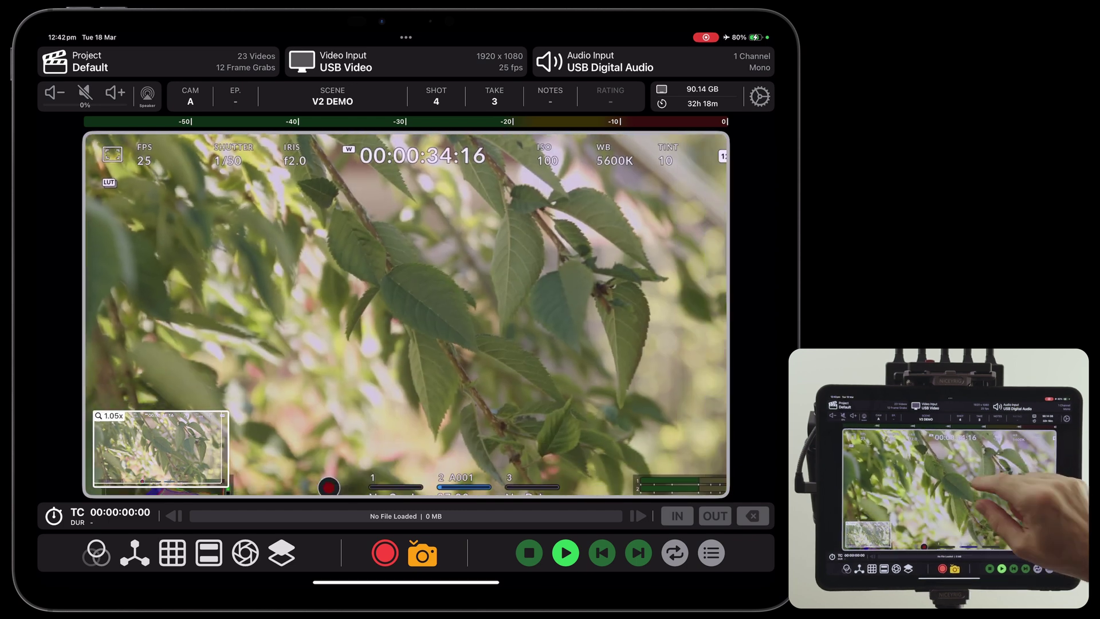
scroll(406, 315, down, 1)
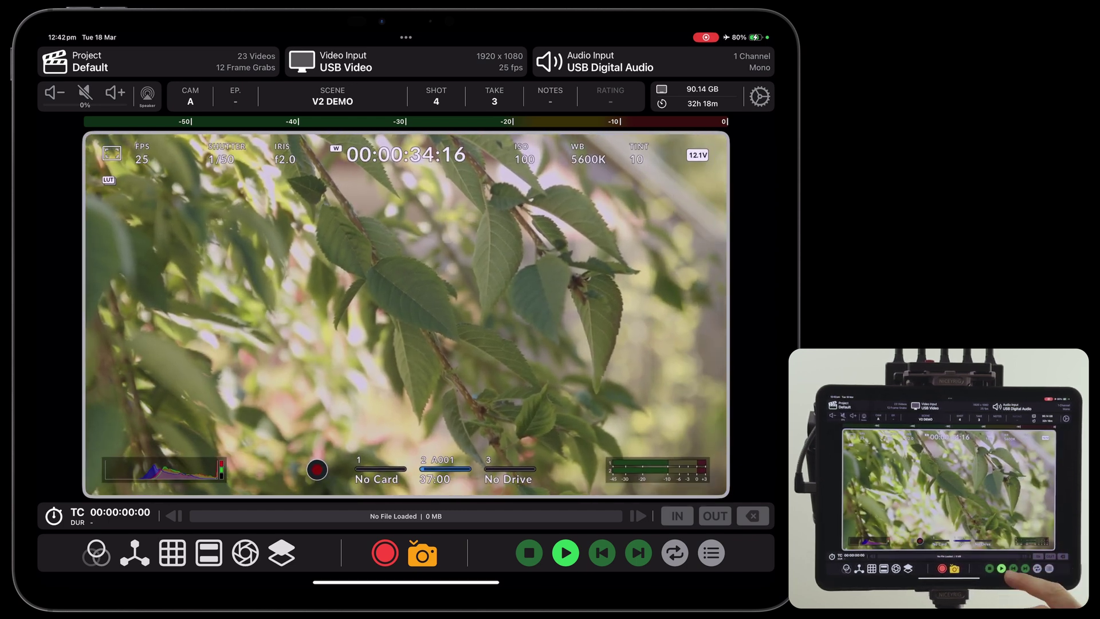
Play the garden clip, briefly showing the mask guide while zooming and resetting the view
click(565, 553)
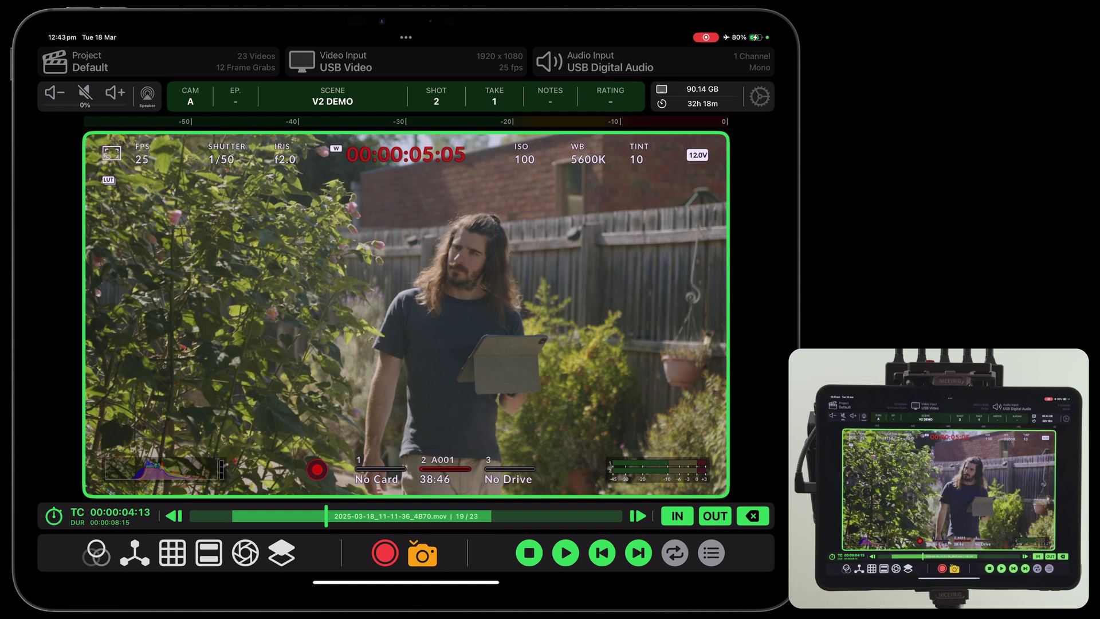
click(208, 553)
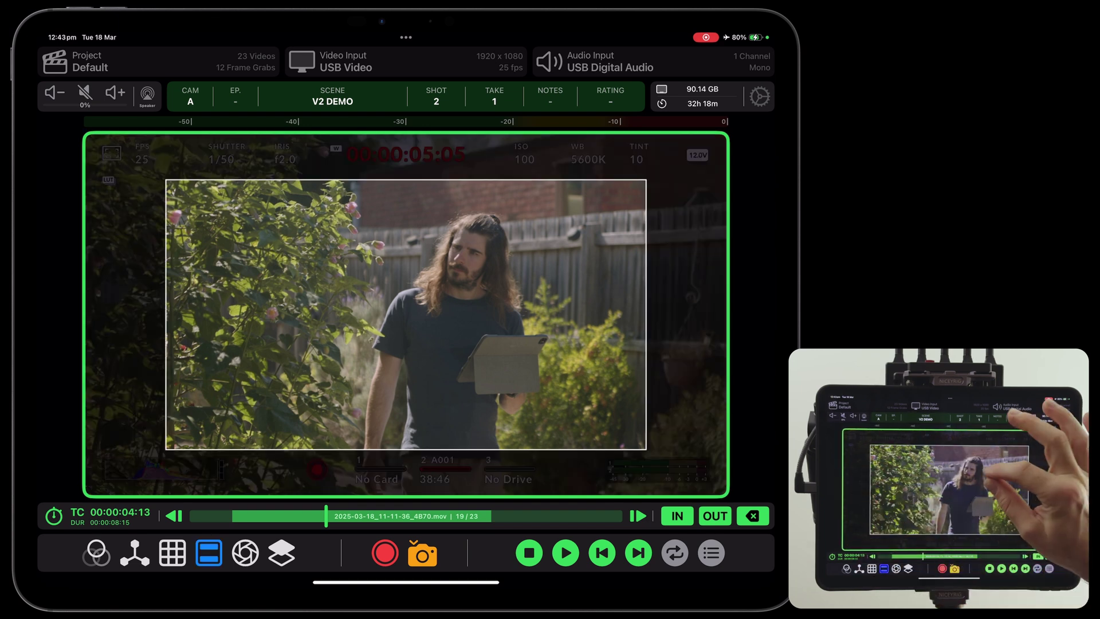
scroll(405, 314, up, 5)
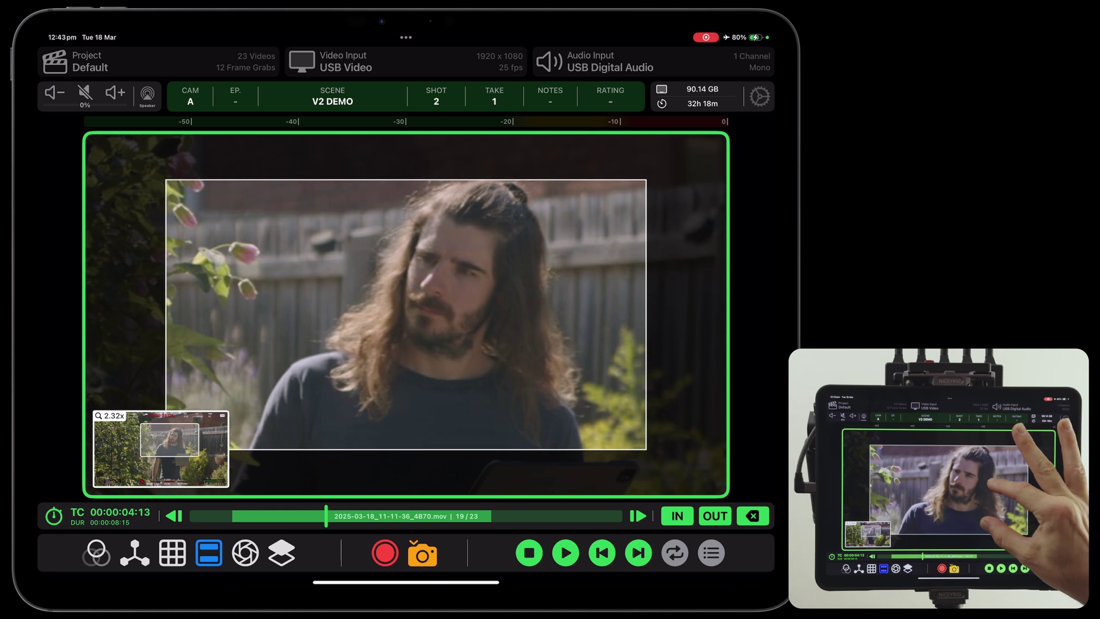
drag(406, 301, 405, 313)
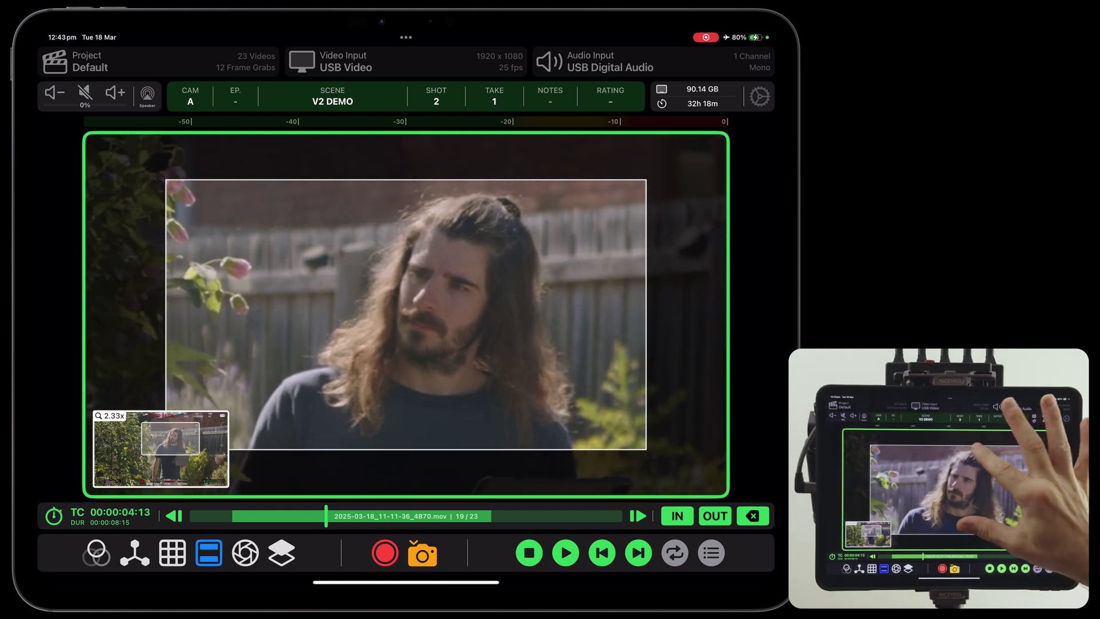
double_click(406, 313)
click(209, 552)
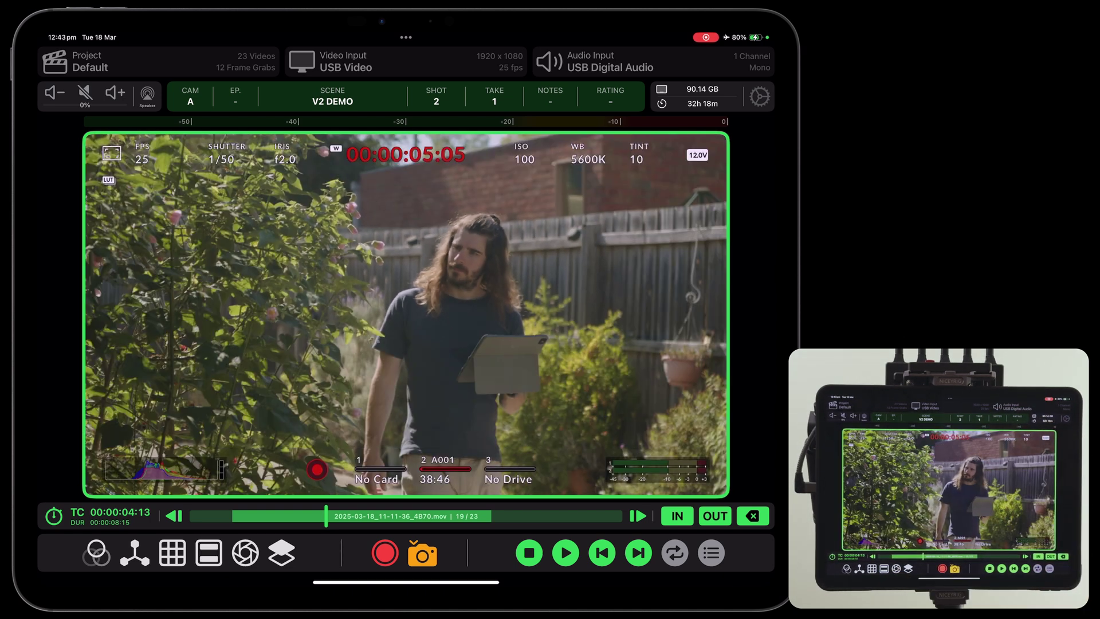
click(277, 292)
click(106, 153)
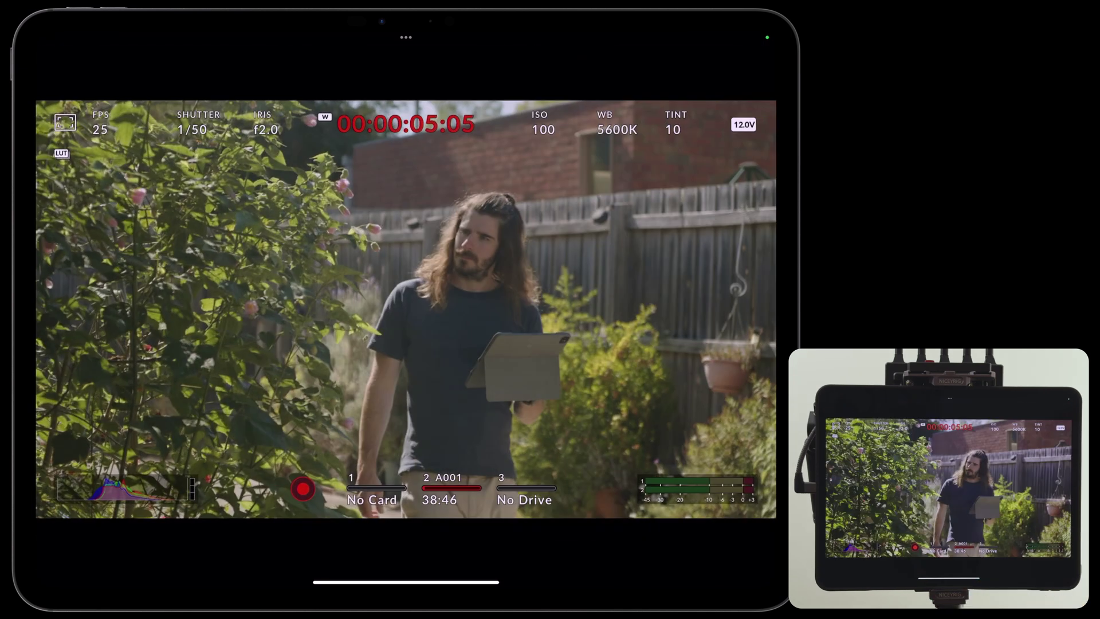
scroll(462, 215, up, 10)
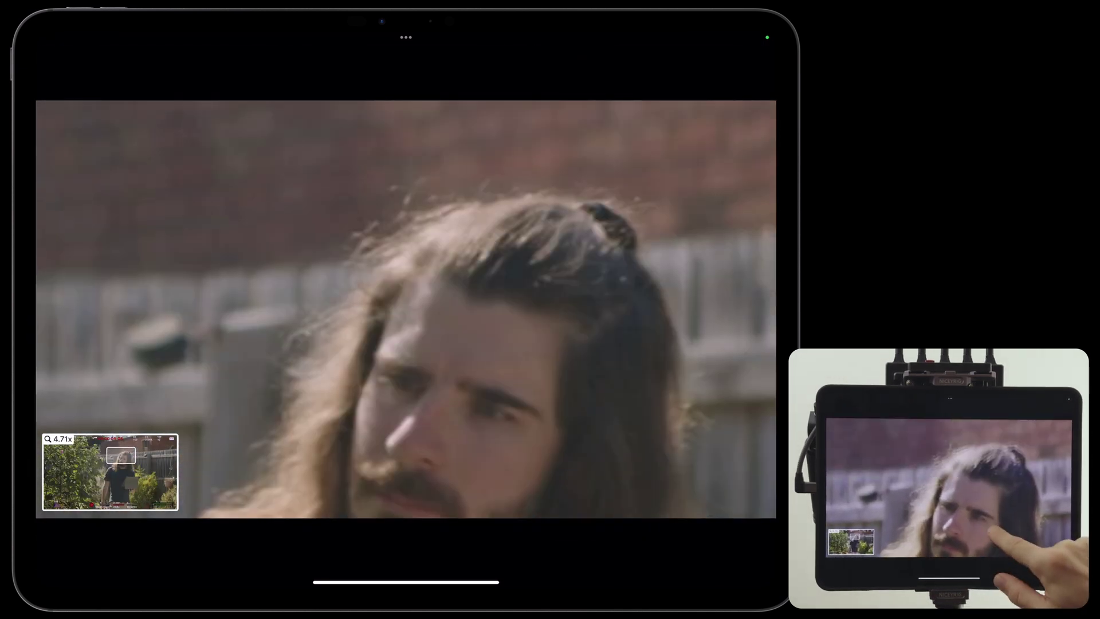
scroll(406, 309, down, 3)
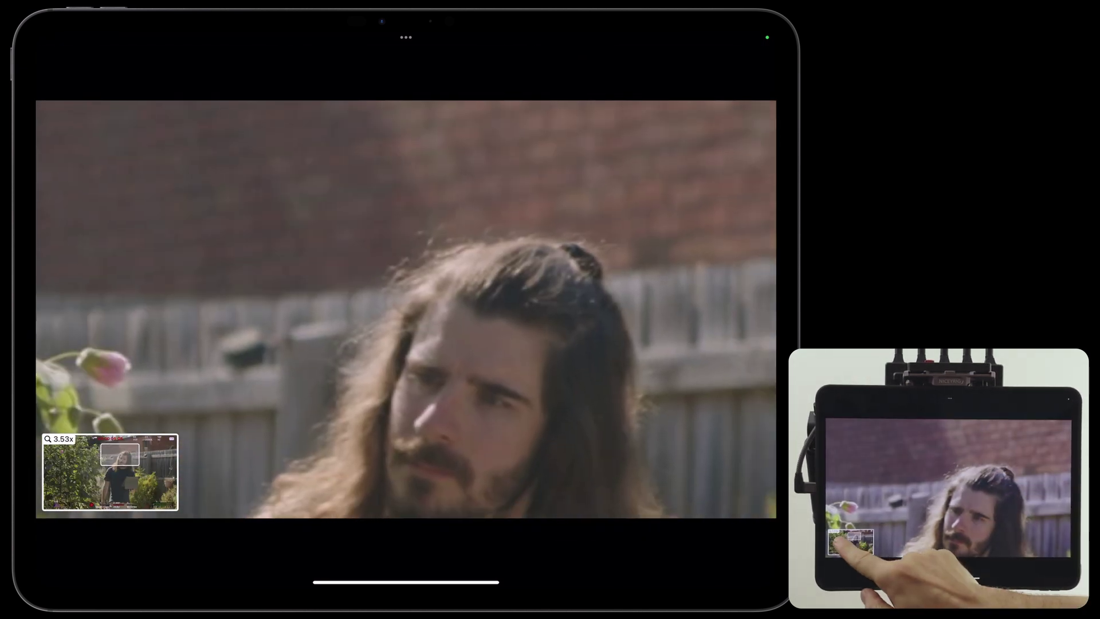
scroll(405, 310, down, 5)
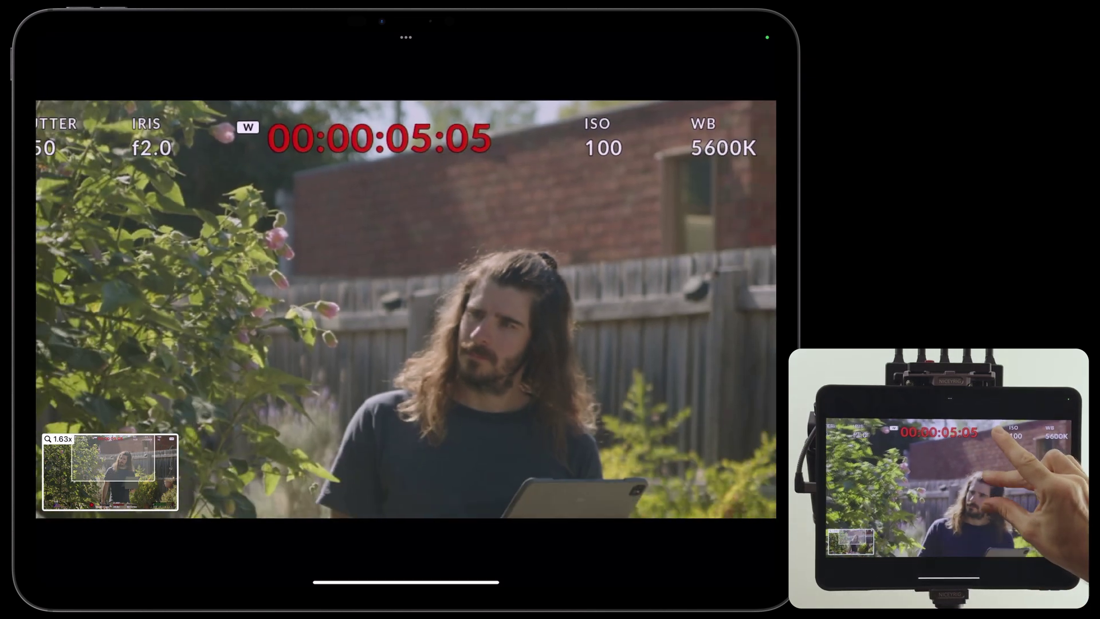
scroll(406, 310, up, 3)
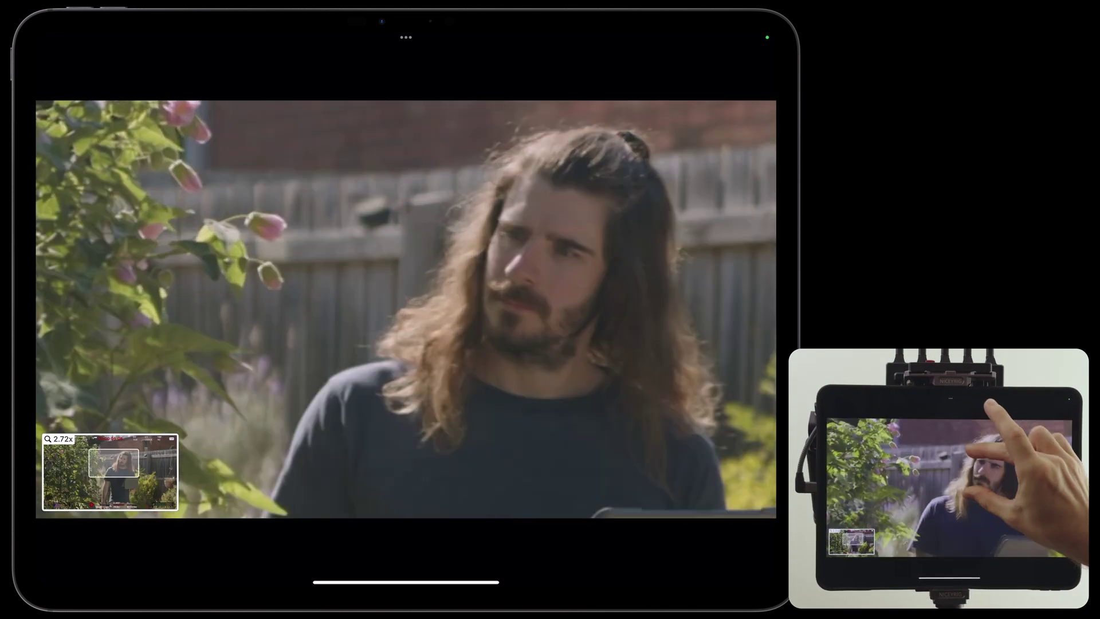
scroll(406, 310, up, 3)
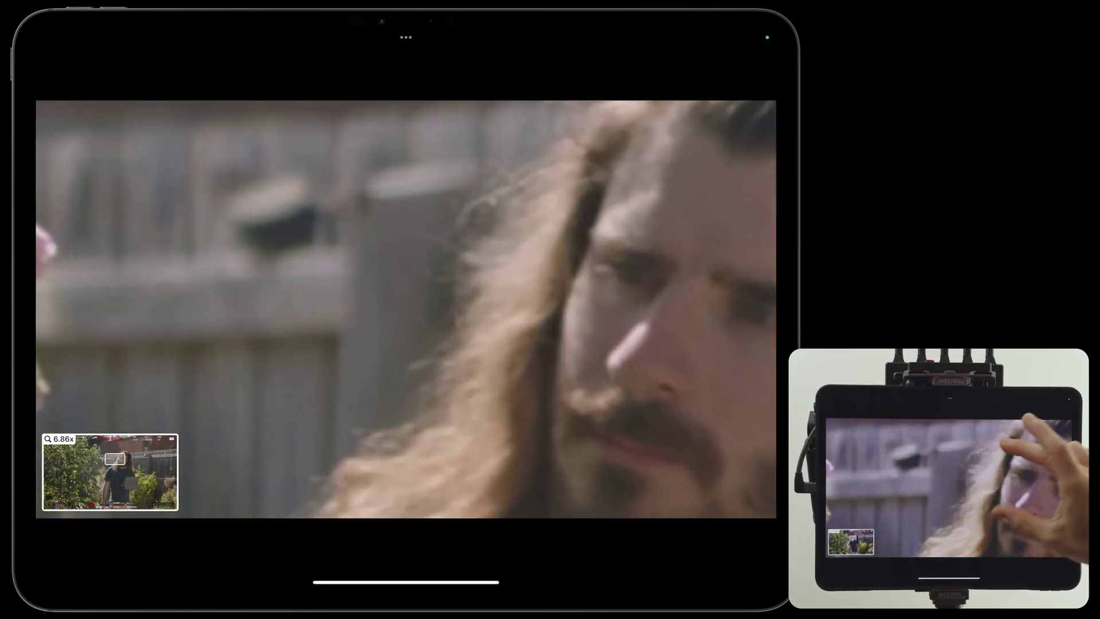
scroll(406, 309, up, 2)
scroll(405, 310, up, 3)
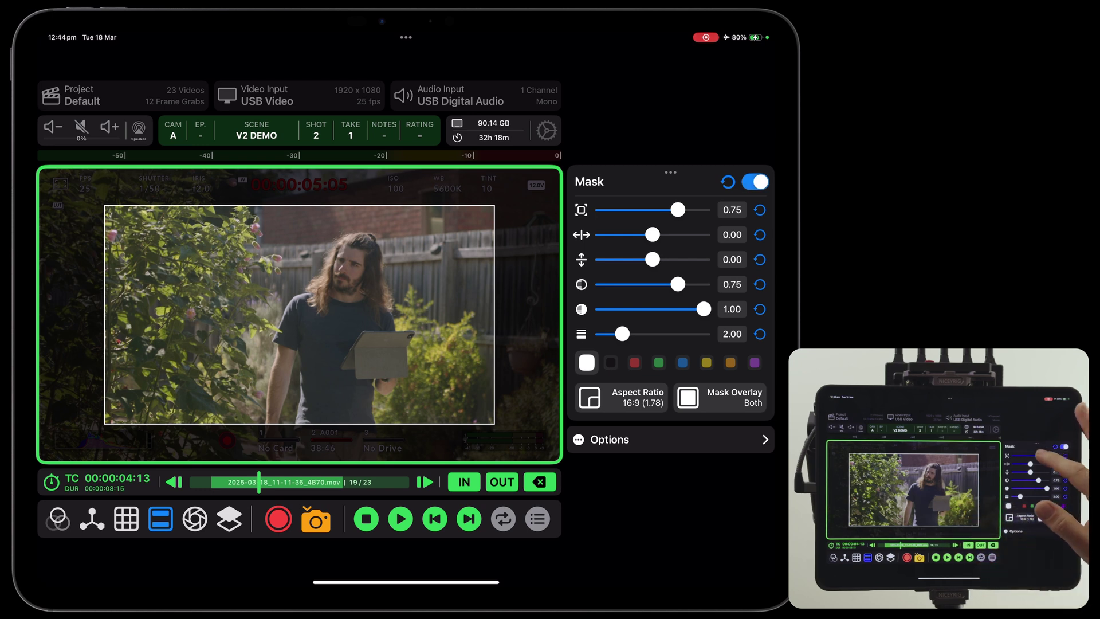
Make the mask guide 2.40:1, offset and enlarged over the video, and preview its floating settings
mouse_move(678, 210)
mouse_down()
mouse_move(667, 210)
mouse_move(641, 260)
mouse_move(652, 260)
mouse_up()
click(621, 397)
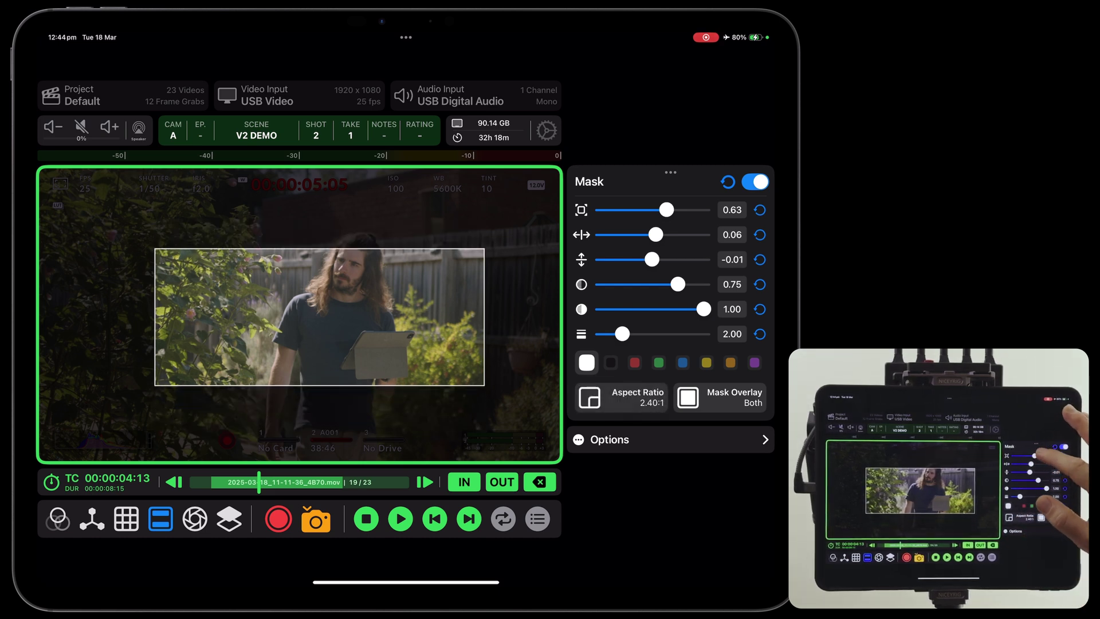
drag(667, 211, 688, 209)
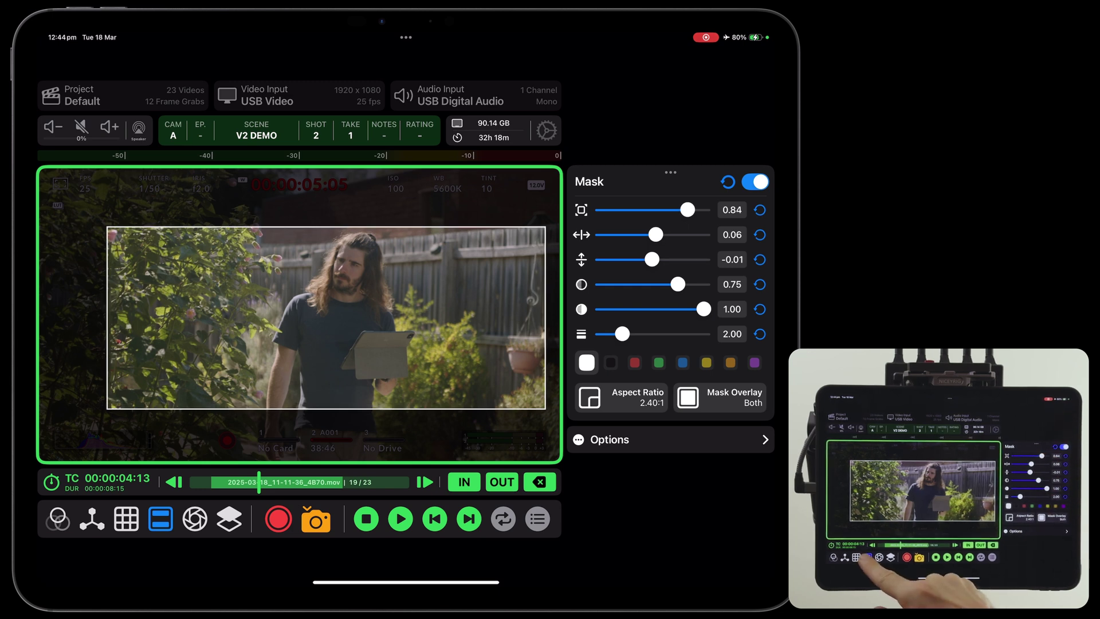
click(159, 518)
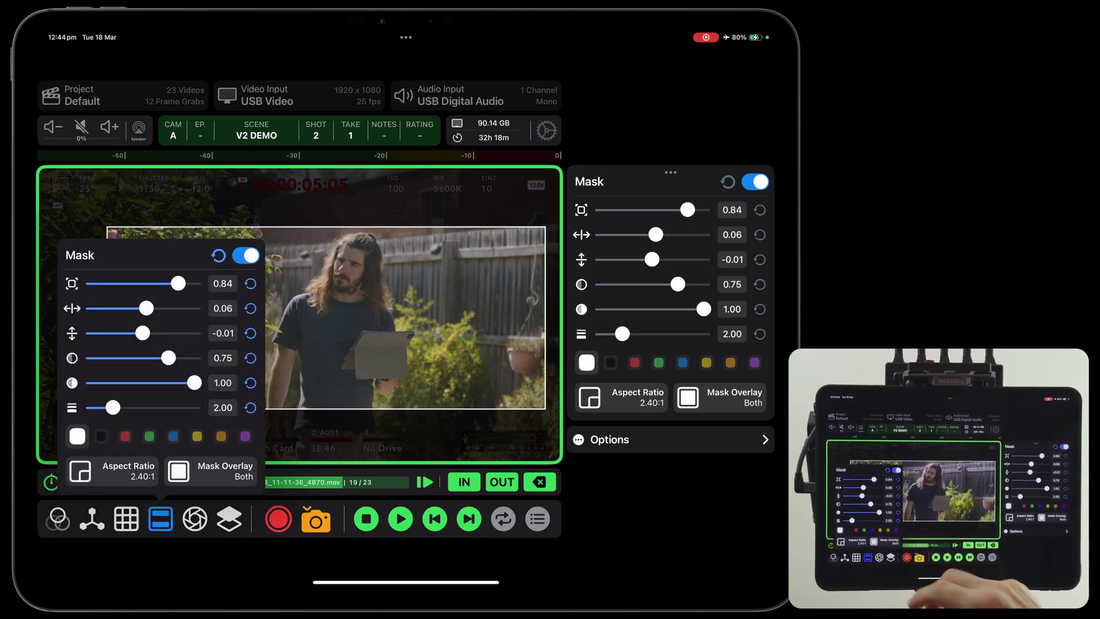
click(465, 413)
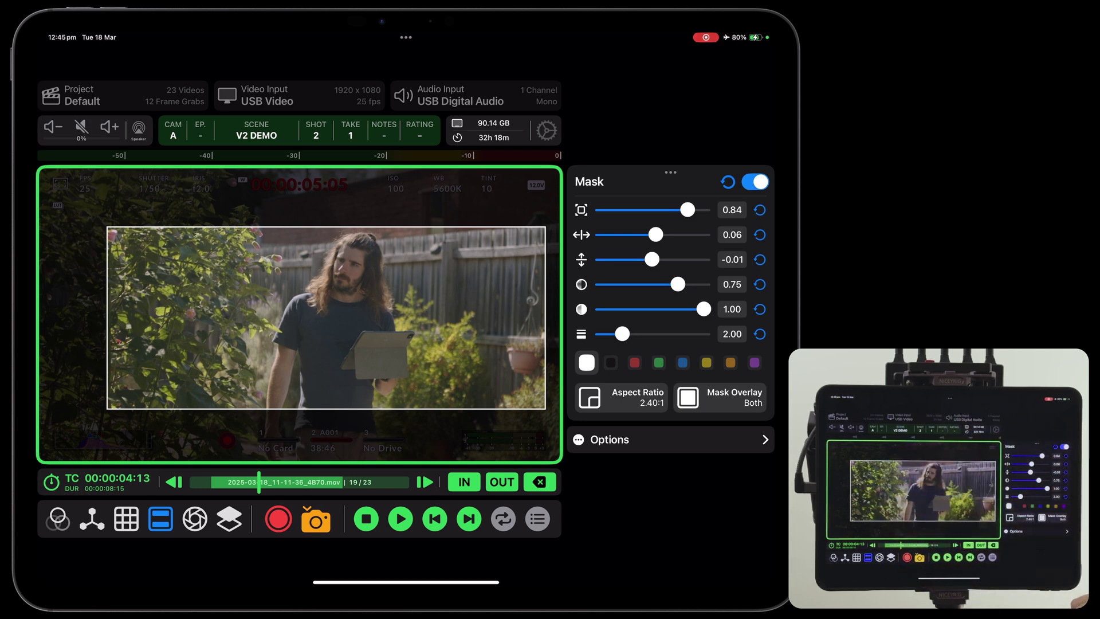
List all monitoring tools in the sidebar and overlay a 5-division grid
click(763, 440)
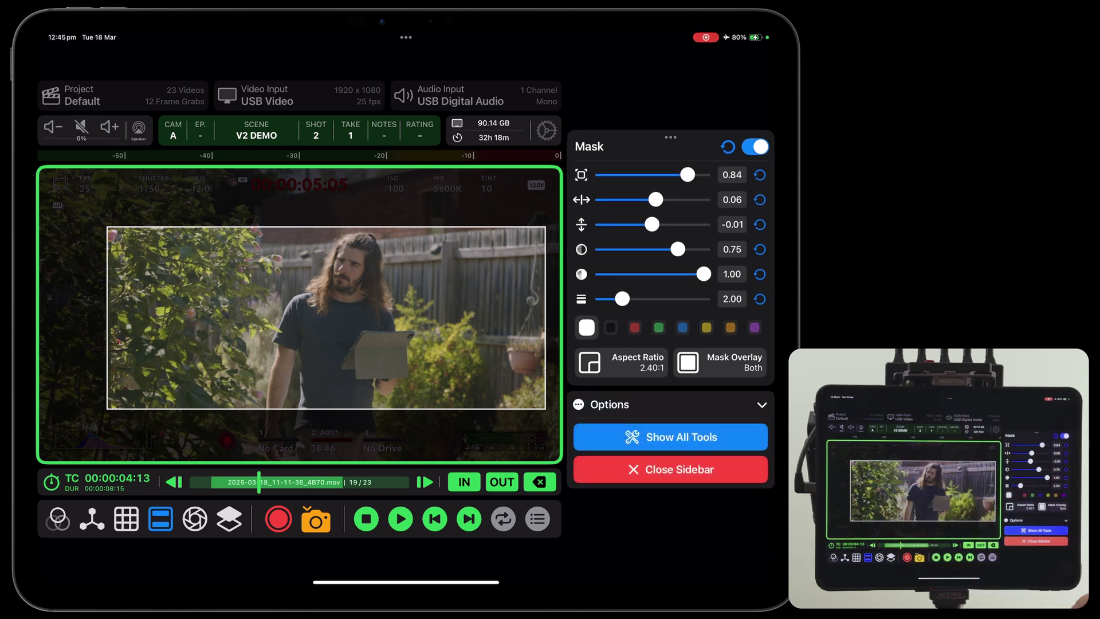
click(738, 437)
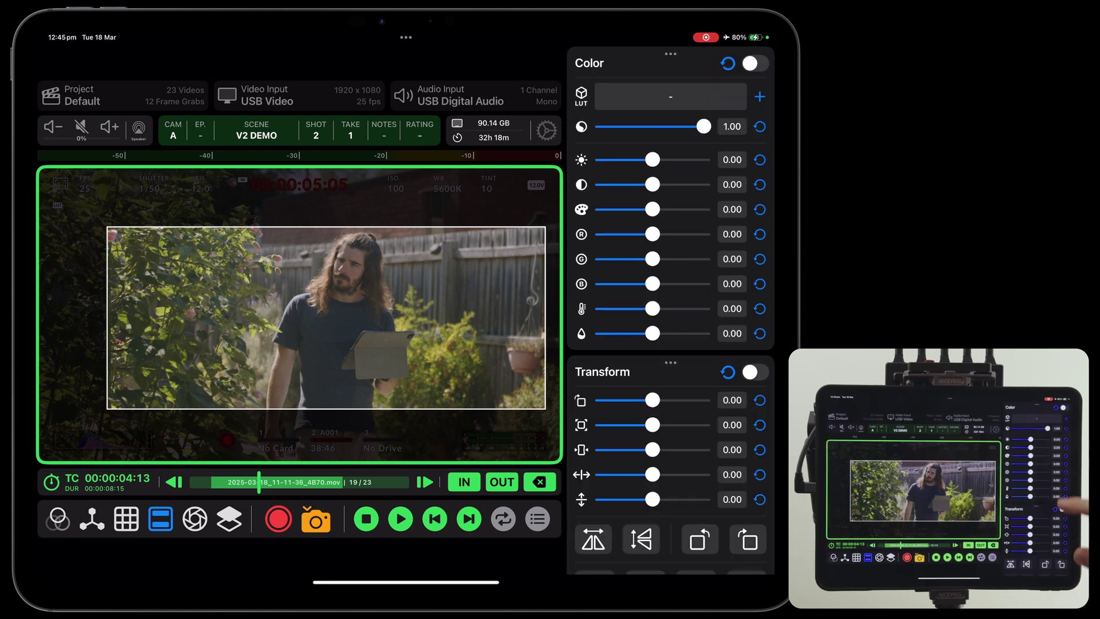
scroll(670, 327, down, 10)
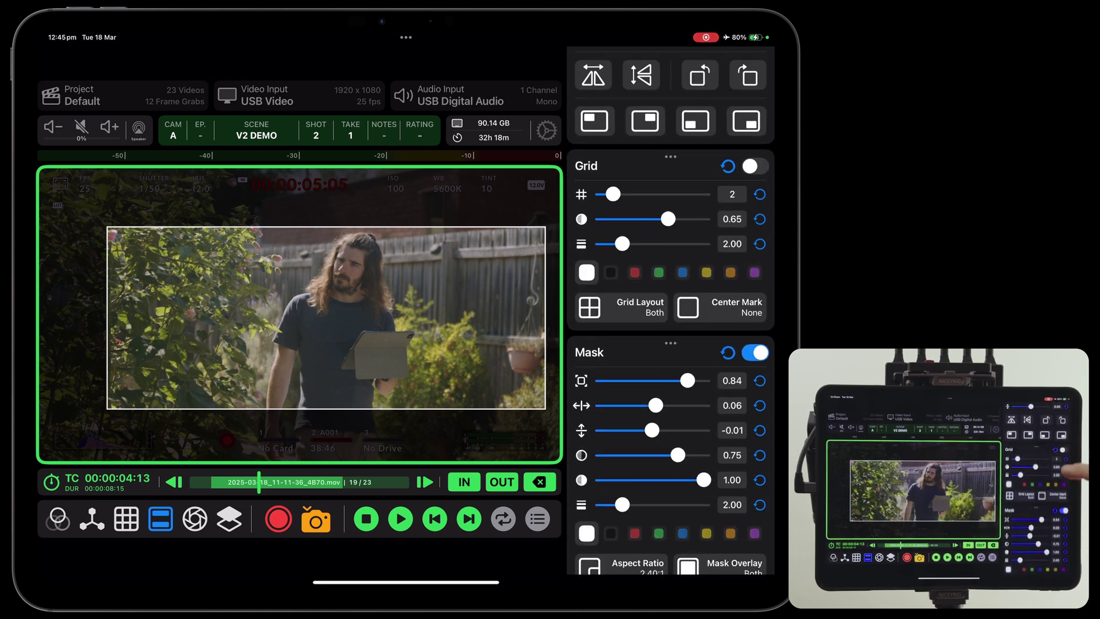
scroll(670, 343, down, 2)
scroll(670, 344, down, 5)
scroll(671, 344, down, 2)
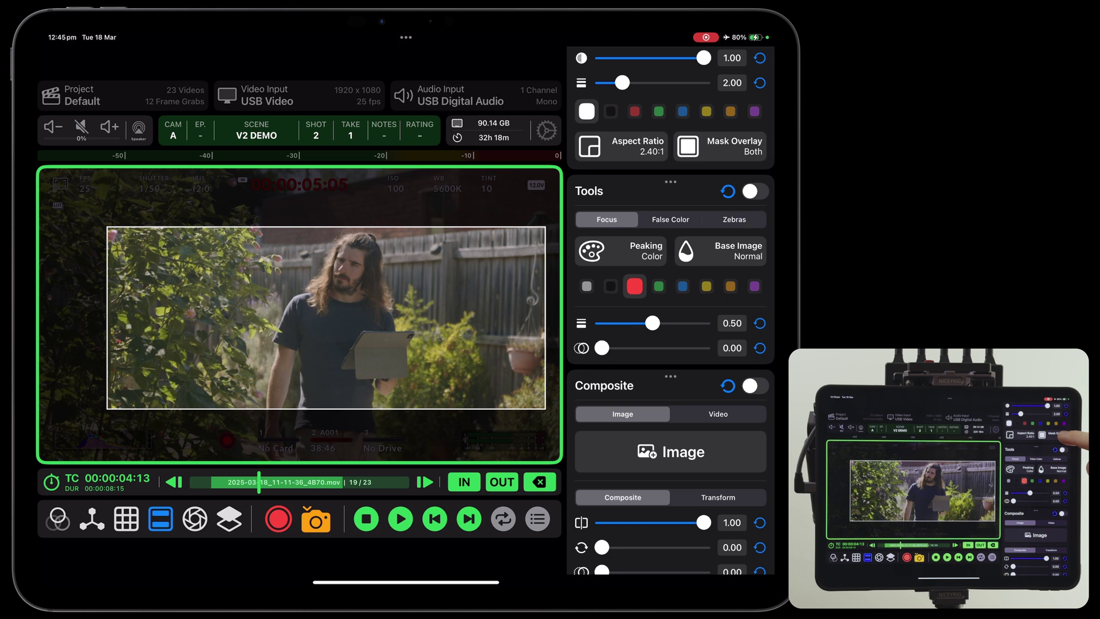
scroll(670, 344, up, 6)
scroll(670, 344, up, 2)
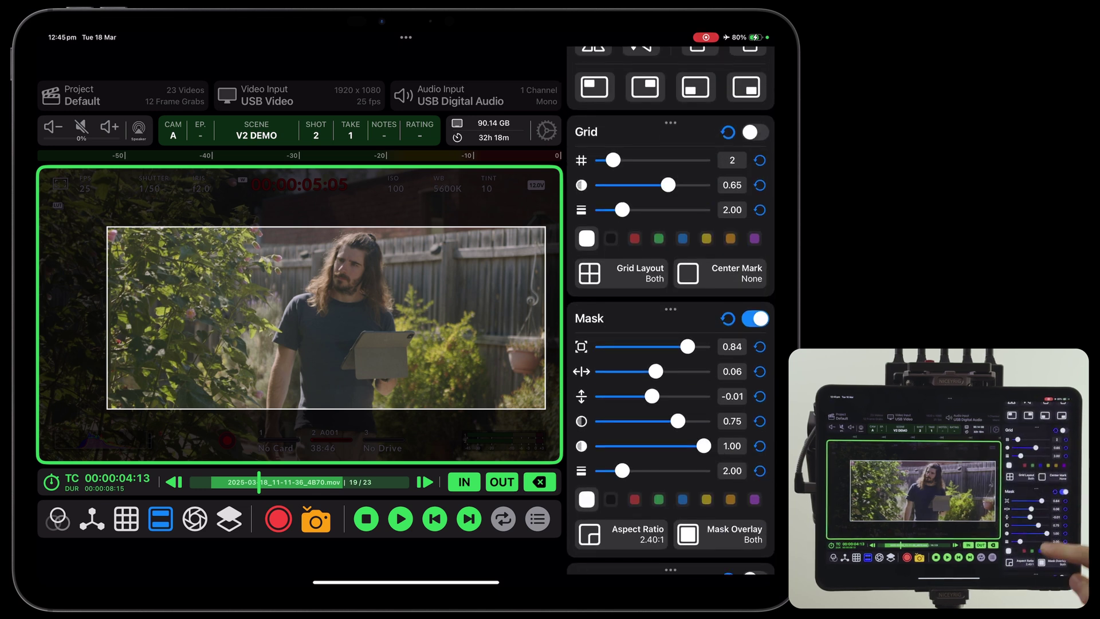
scroll(670, 344, up, 4)
drag(612, 366, 647, 365)
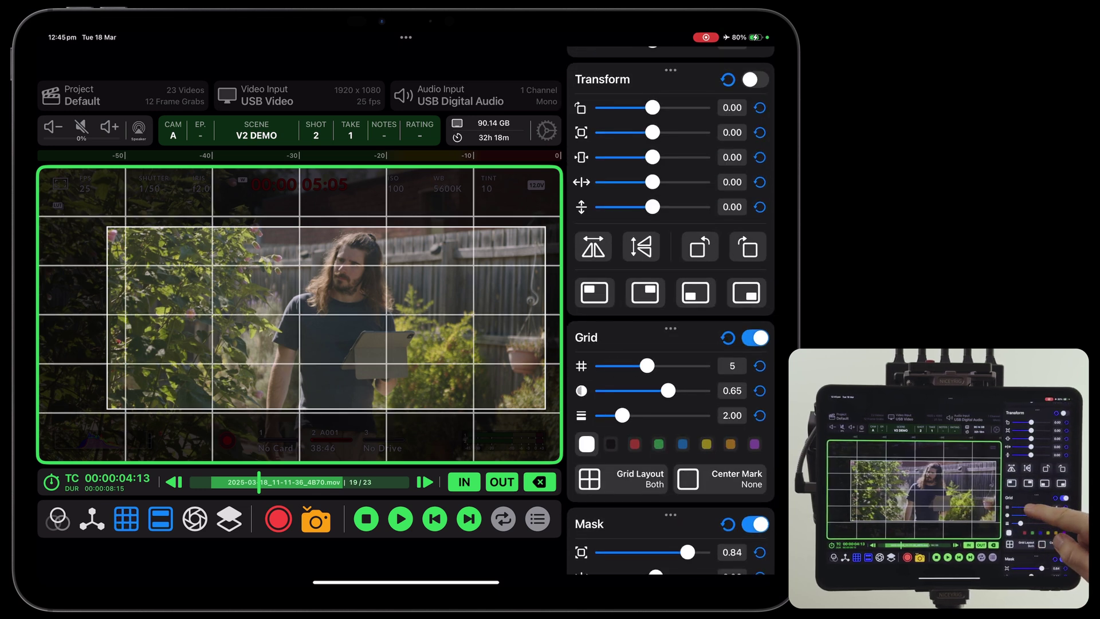
scroll(670, 344, up, 2)
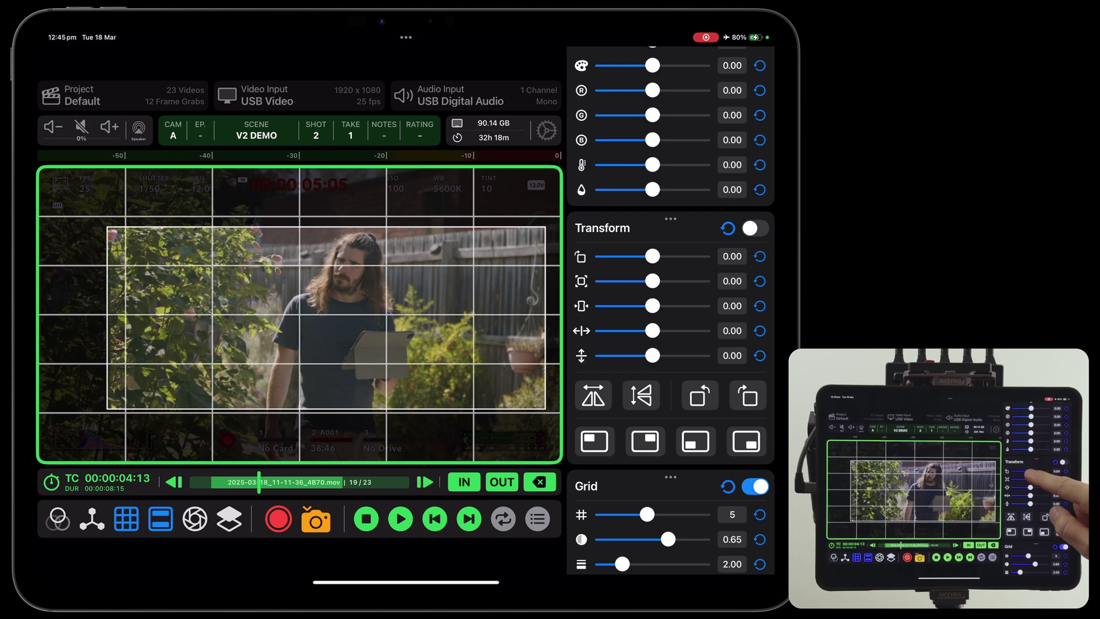
Try rotating the image with Transform, reset rotation to zero, and close the sidebar
click(754, 228)
drag(652, 256, 652, 257)
click(754, 485)
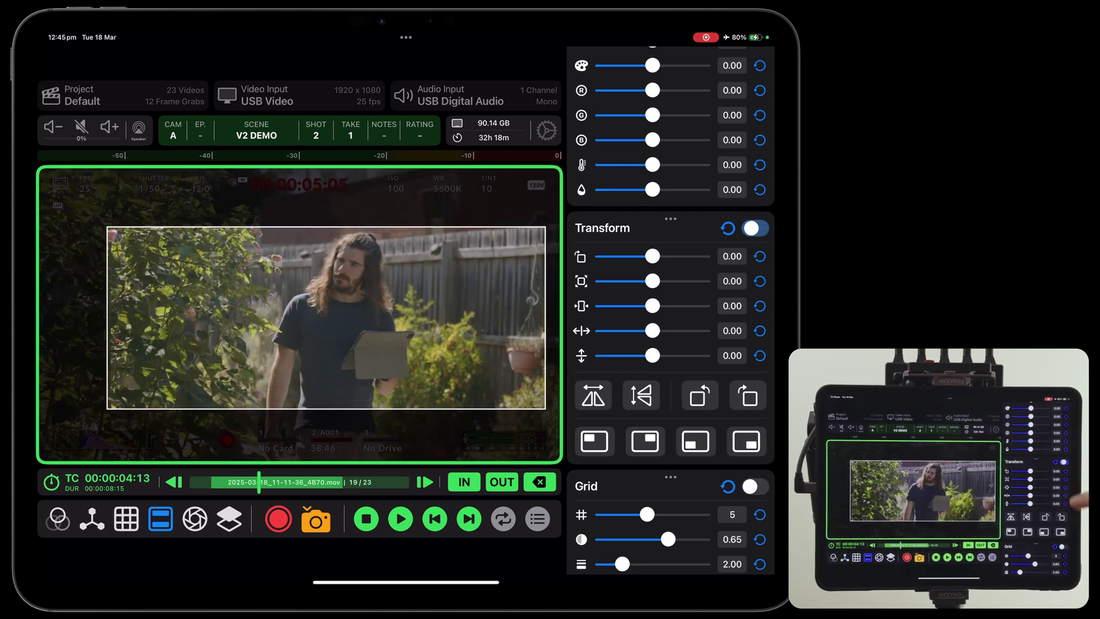
scroll(670, 309, down, 10)
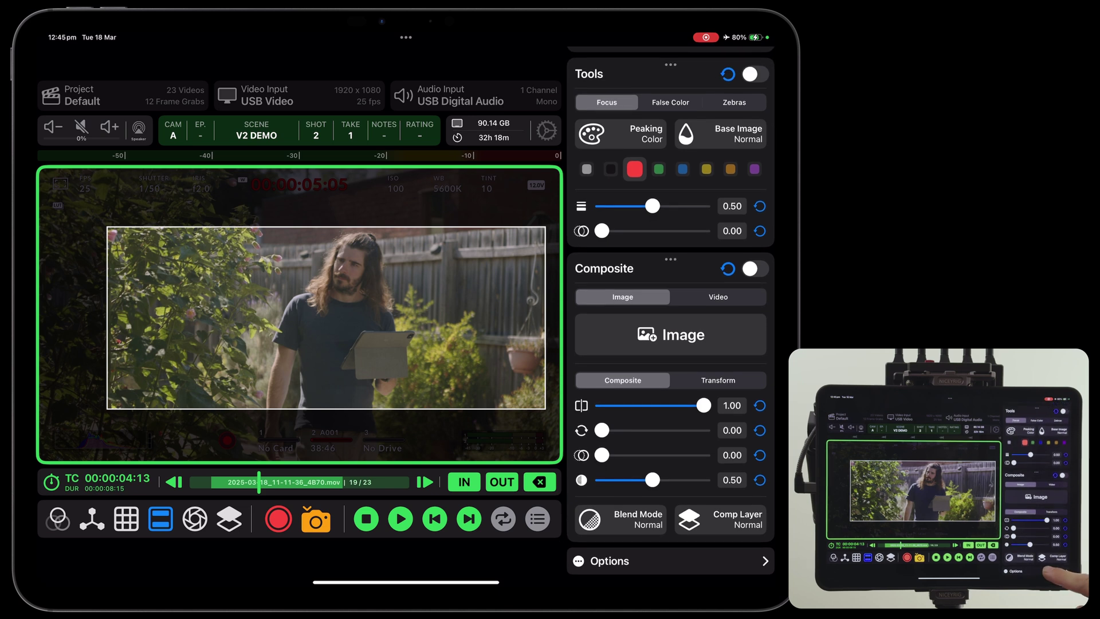
scroll(670, 309, down, 3)
click(670, 547)
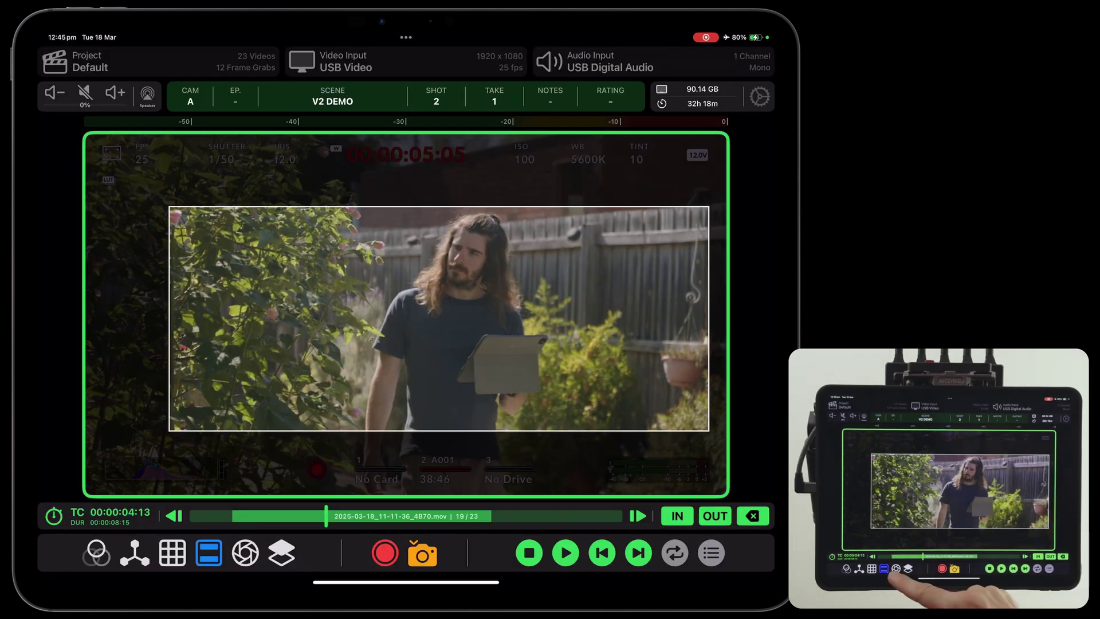
Turn off the mask, replay clip 19/23 skipping ahead, and stop back to live view
click(208, 553)
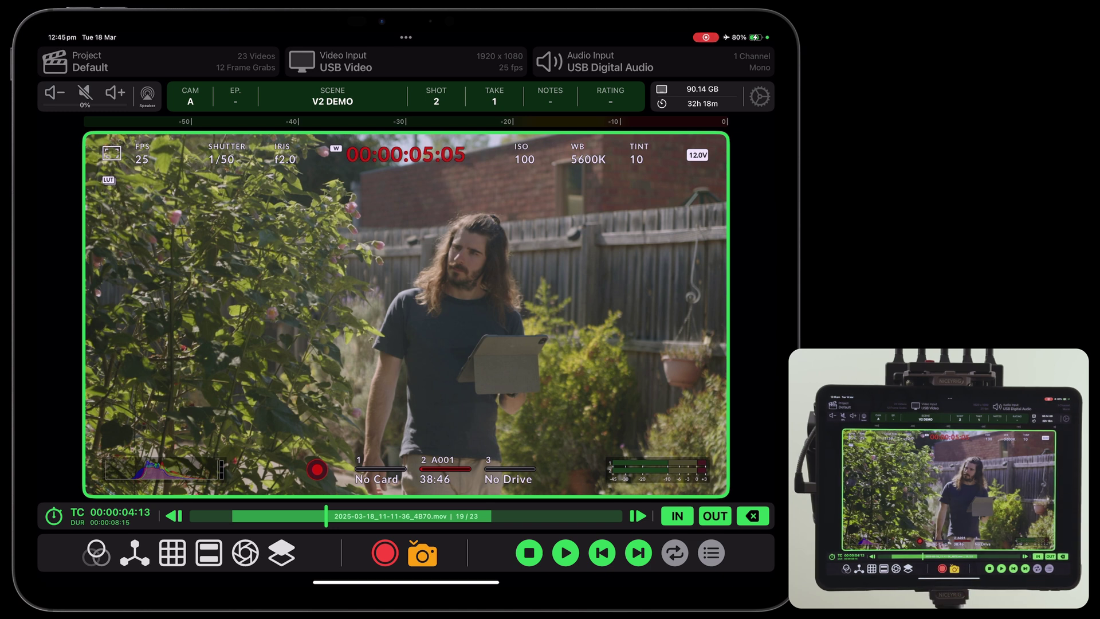
click(528, 552)
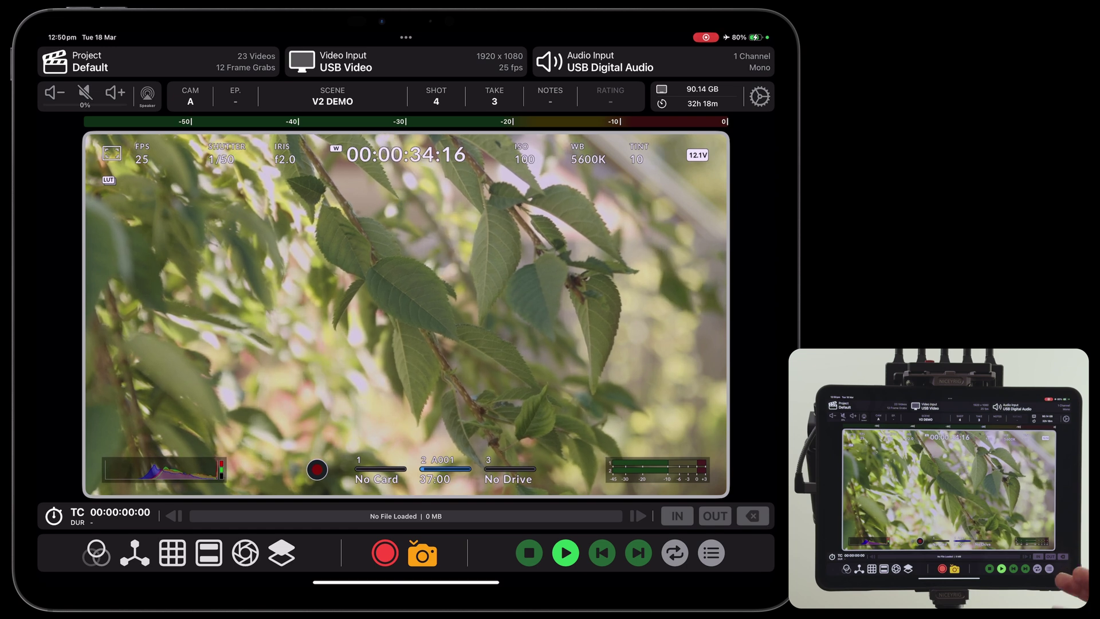
click(565, 553)
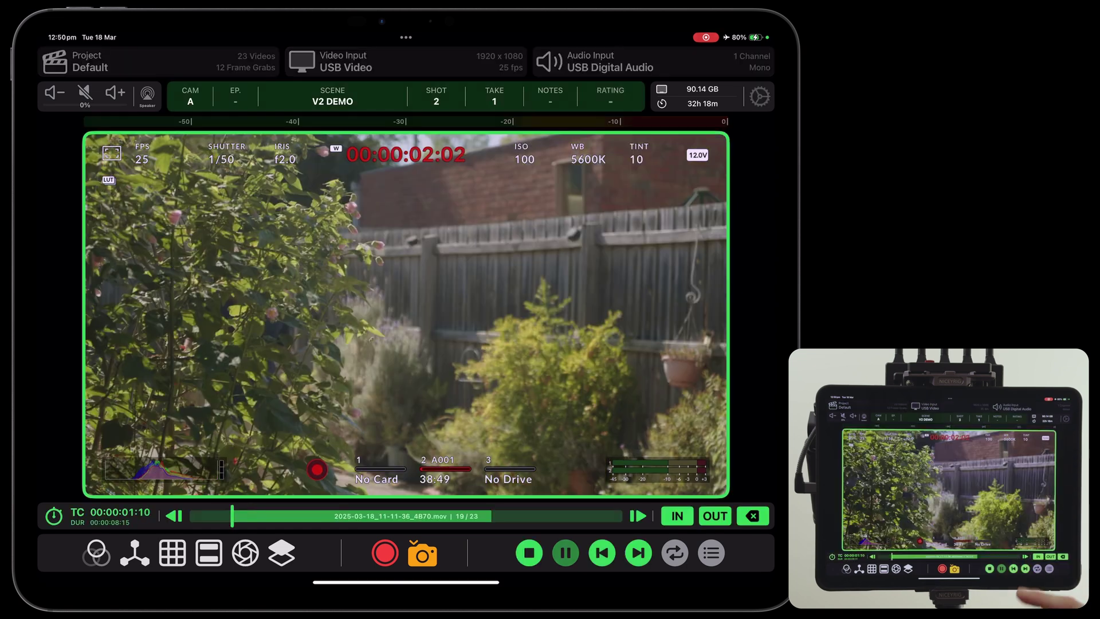
drag(245, 516, 394, 515)
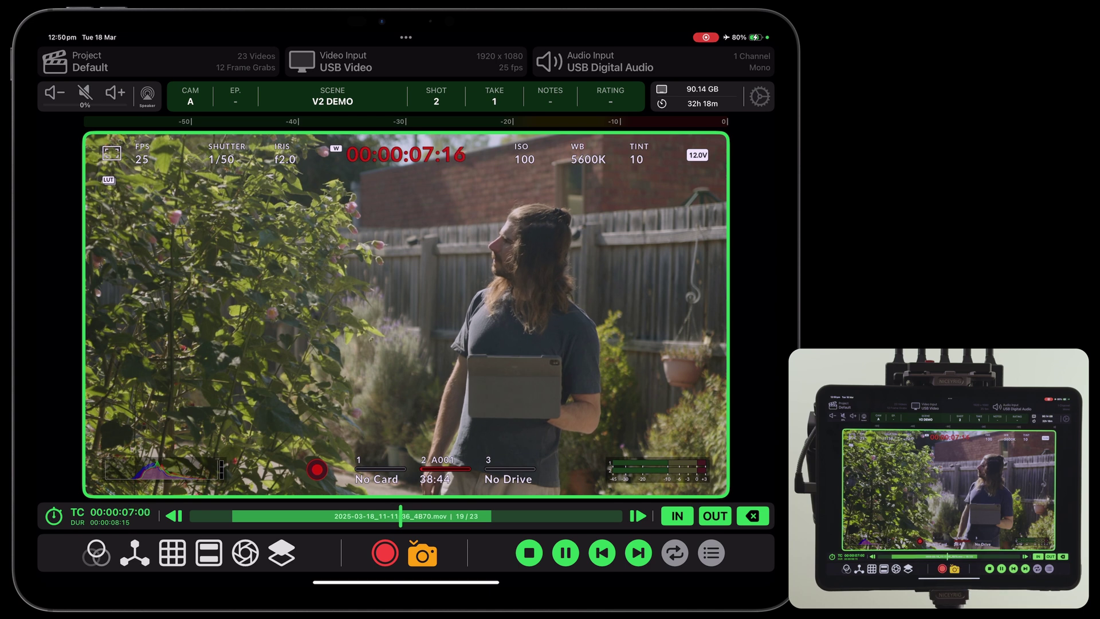
click(528, 552)
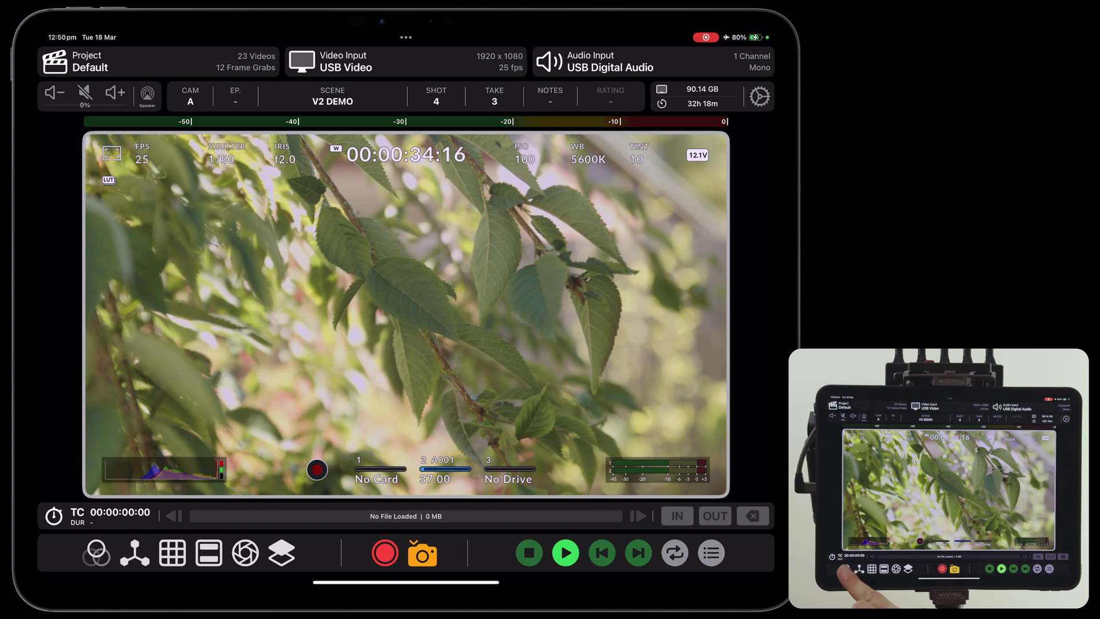
Dock the colour adjustments in the sidebar beside the video
click(96, 552)
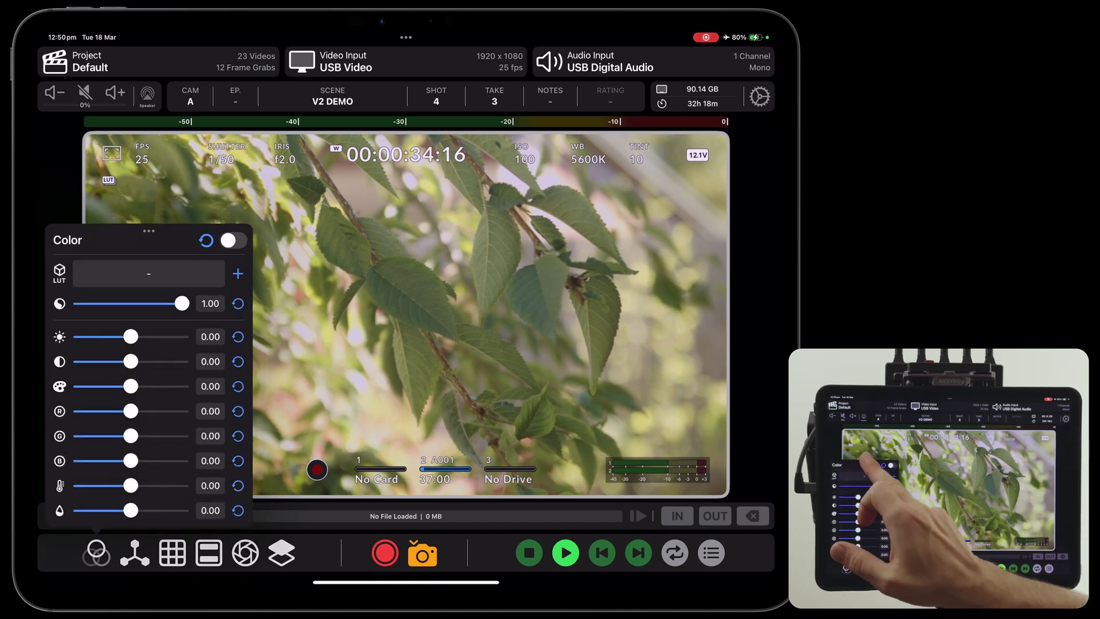
click(149, 230)
click(149, 257)
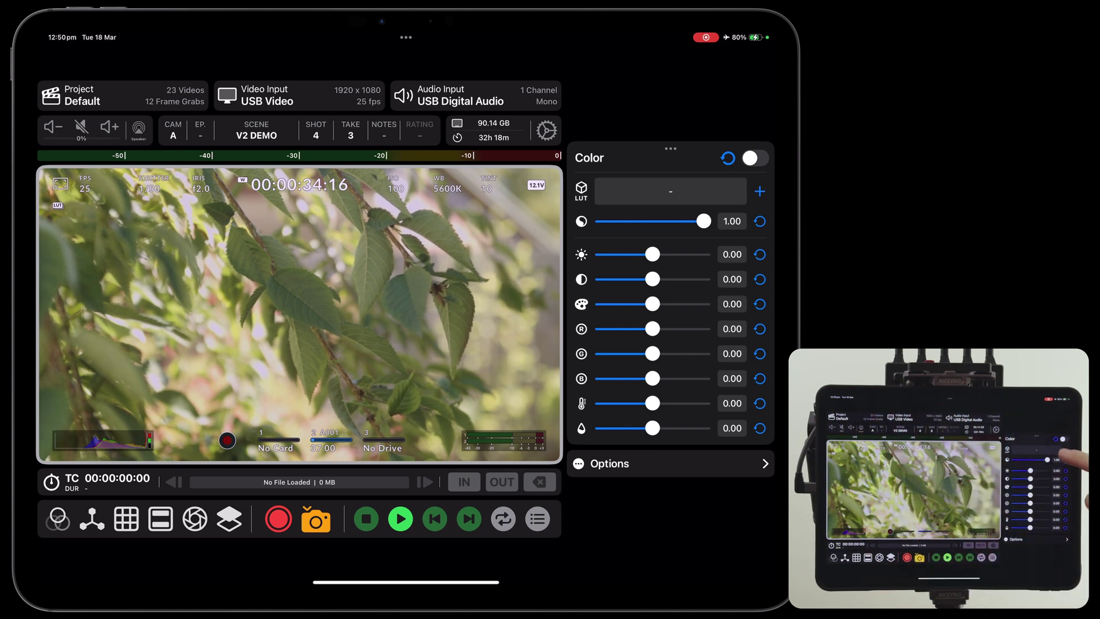
Apply the Arri_LogC_to_Rec709 LUT and compare its strength from zero to full
click(670, 191)
scroll(670, 275, down, 1)
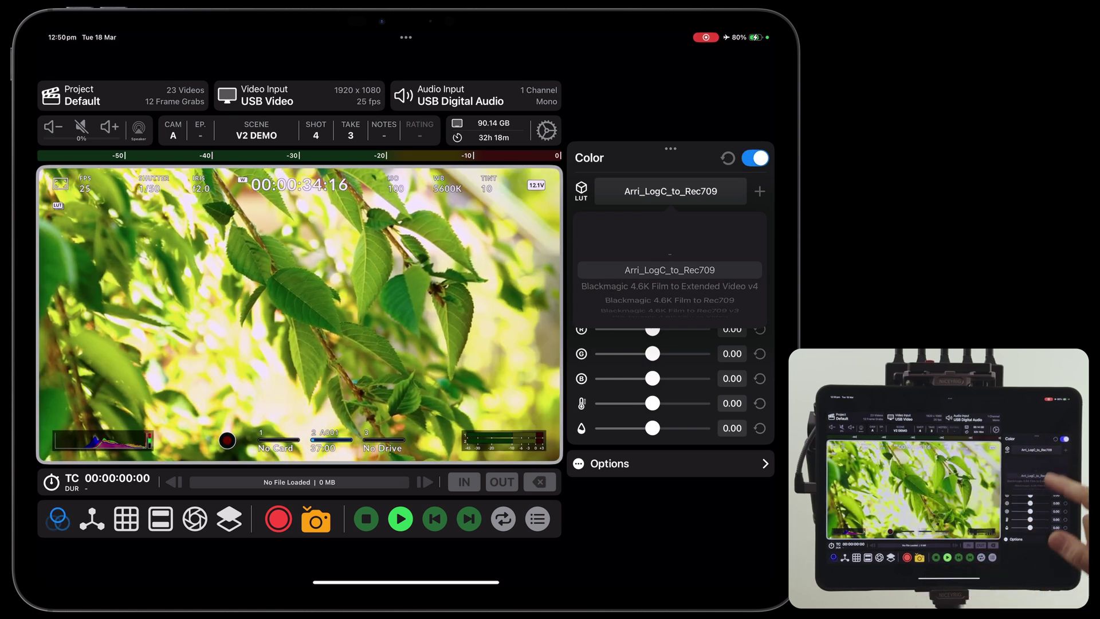
click(670, 191)
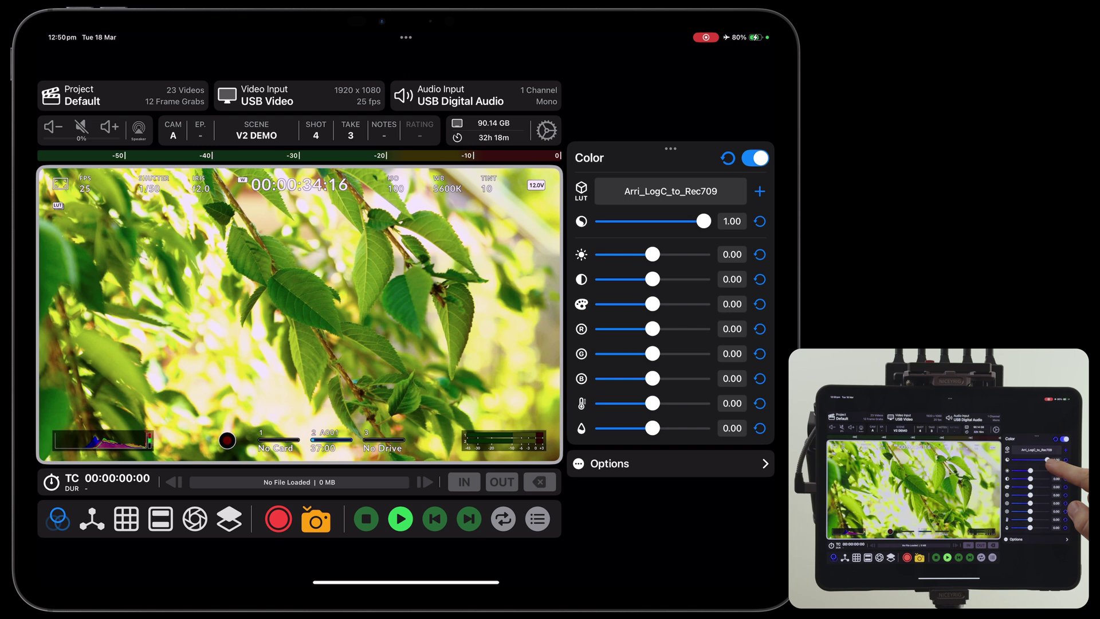
mouse_move(703, 220)
mouse_down()
mouse_move(601, 221)
mouse_move(691, 221)
mouse_up()
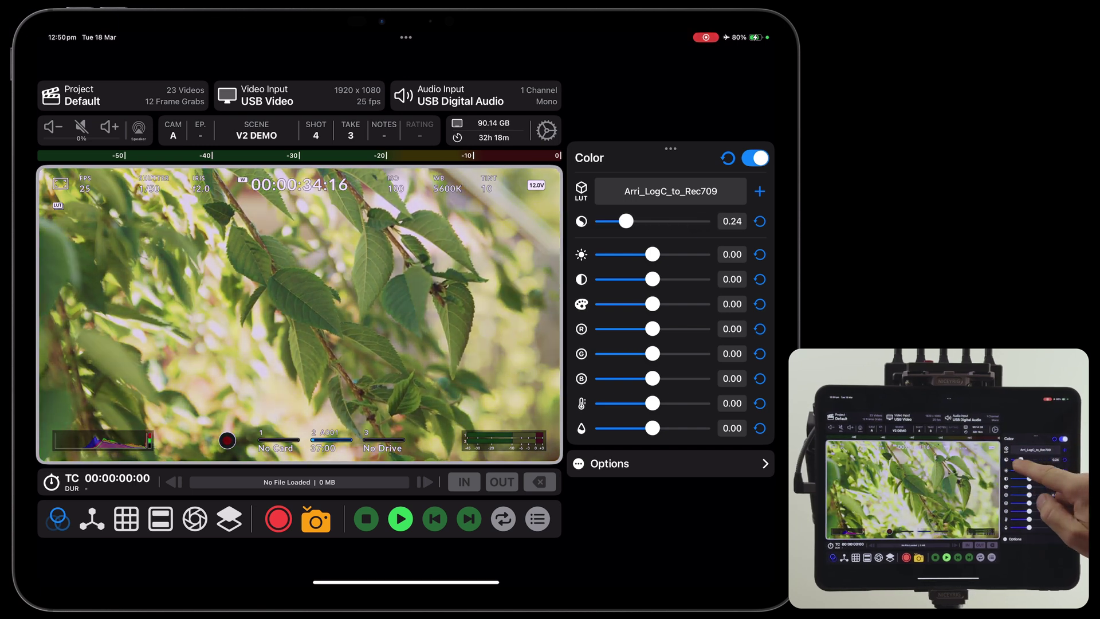
drag(626, 221, 602, 221)
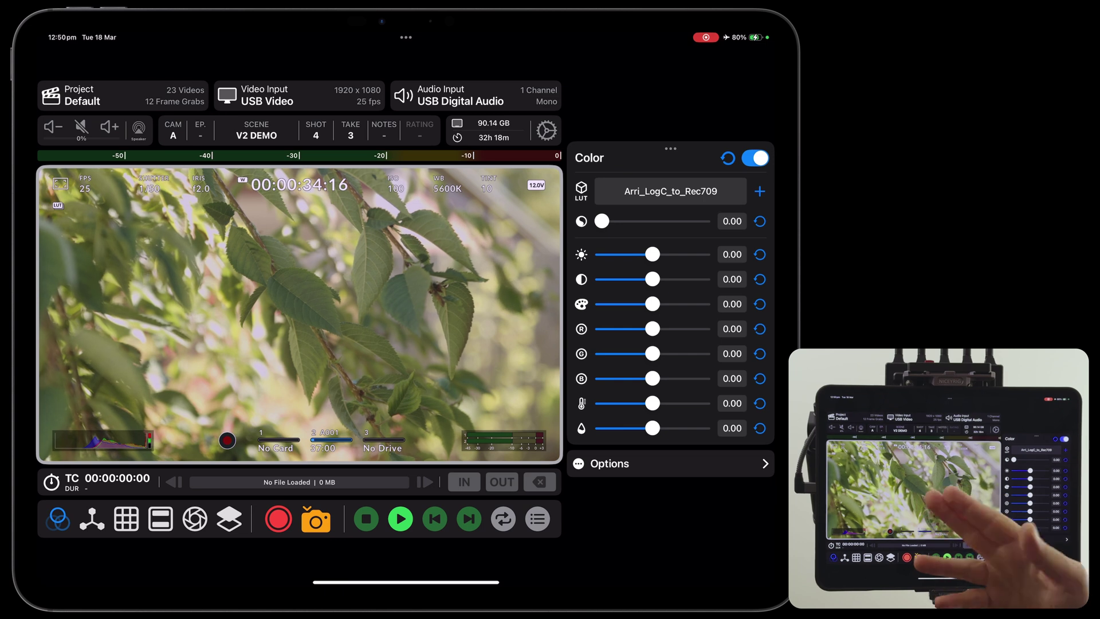
click(759, 221)
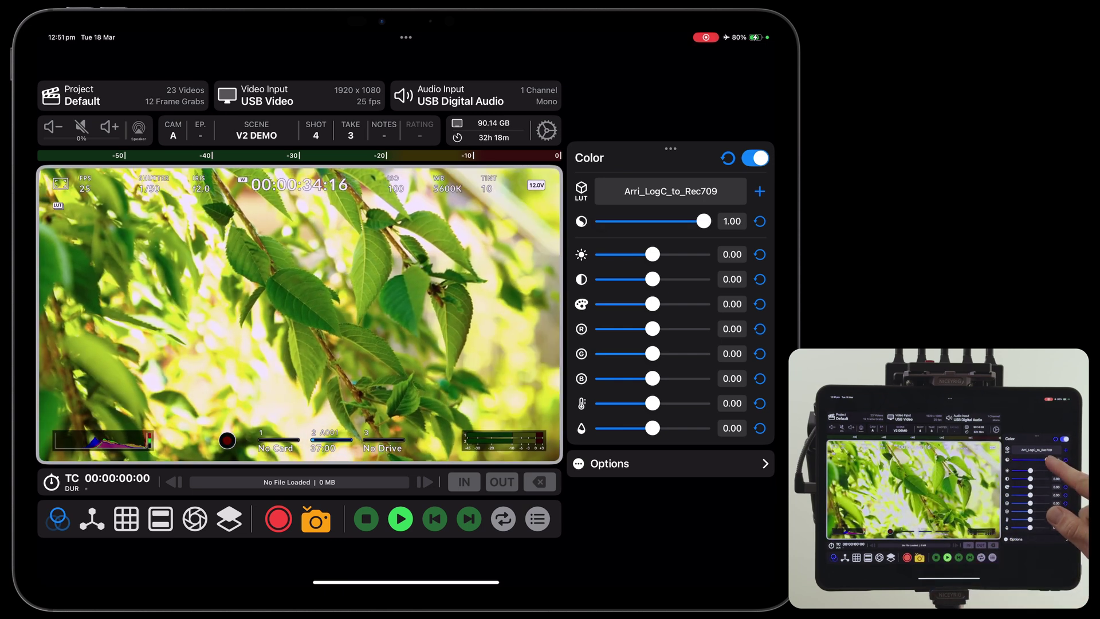
mouse_move(697, 221)
mouse_down()
mouse_move(619, 221)
mouse_move(705, 221)
mouse_up()
Switch to the Blackmagic 4.6K Film to Extended Video v4 LUT and raise brightness
click(670, 191)
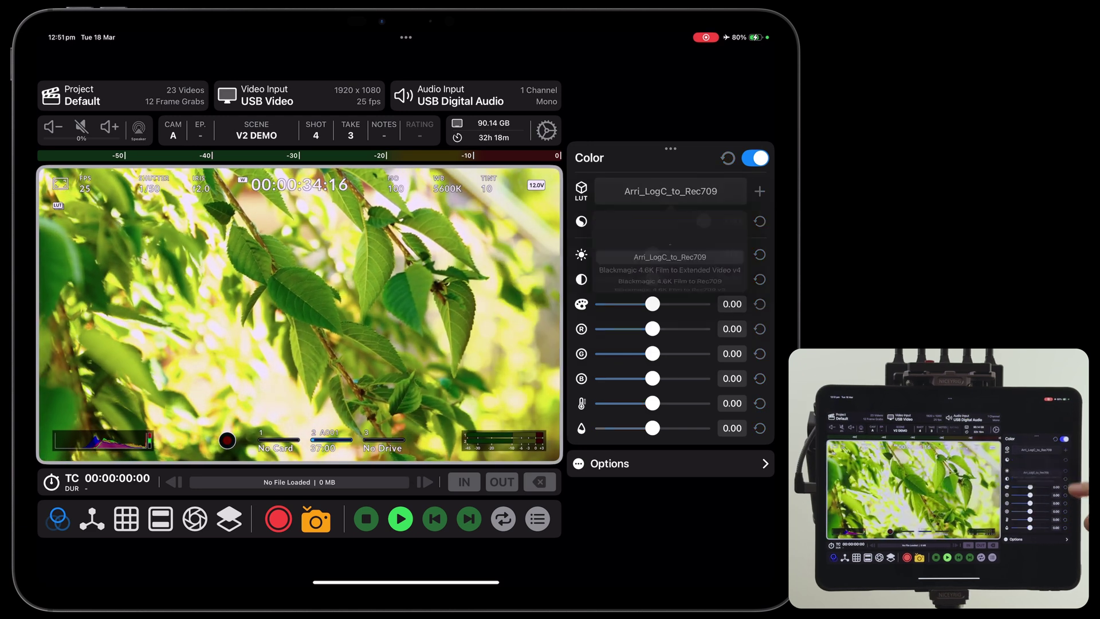
drag(670, 270, 670, 223)
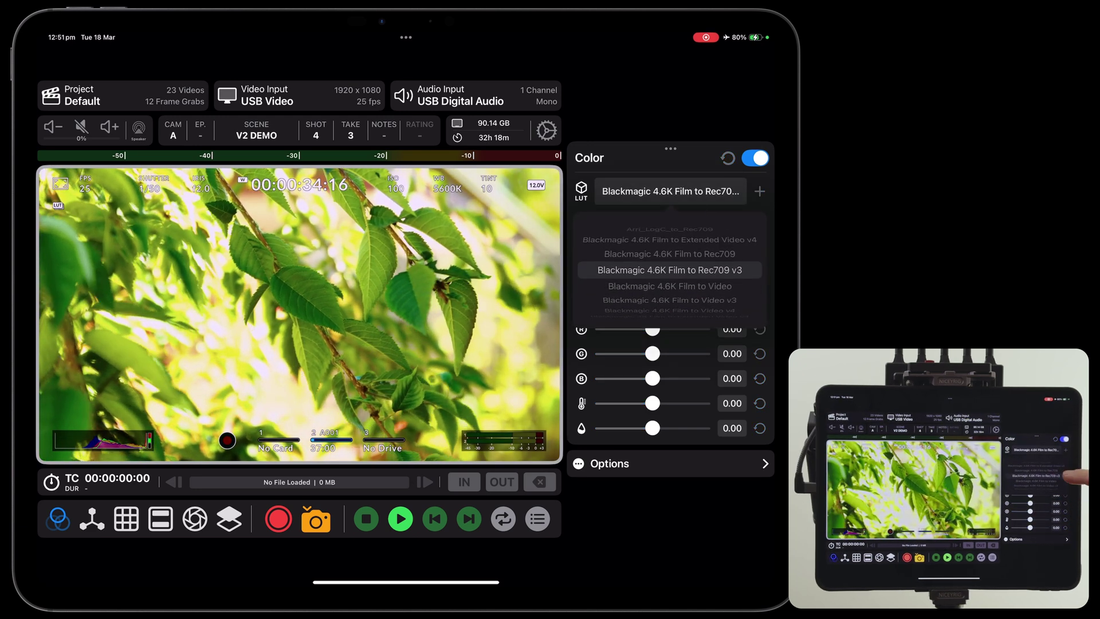
drag(671, 271, 670, 223)
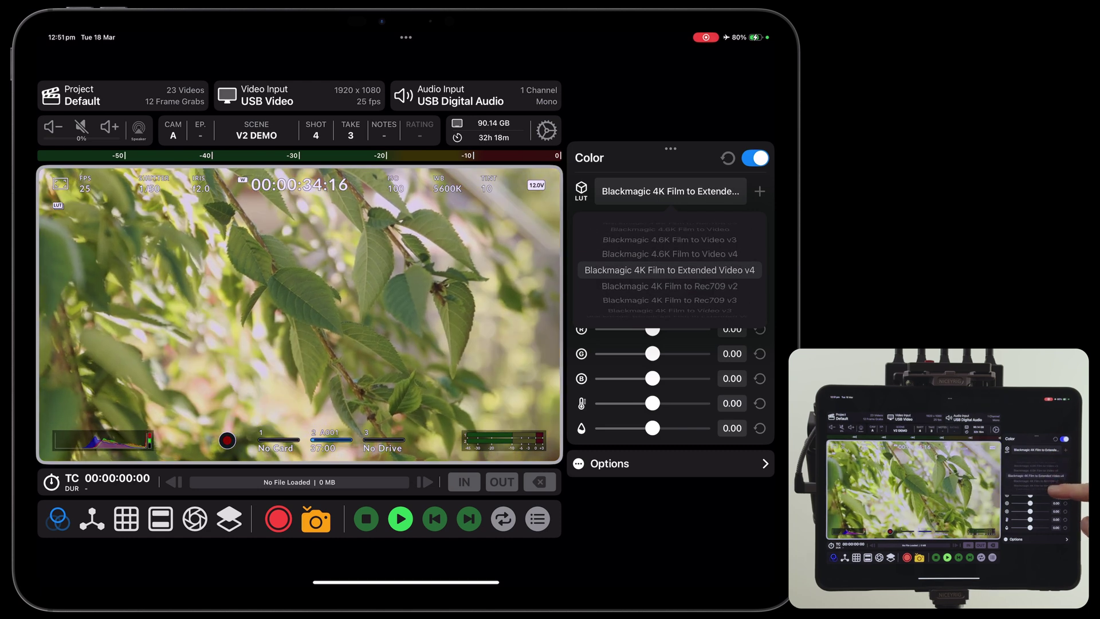
drag(670, 241, 671, 301)
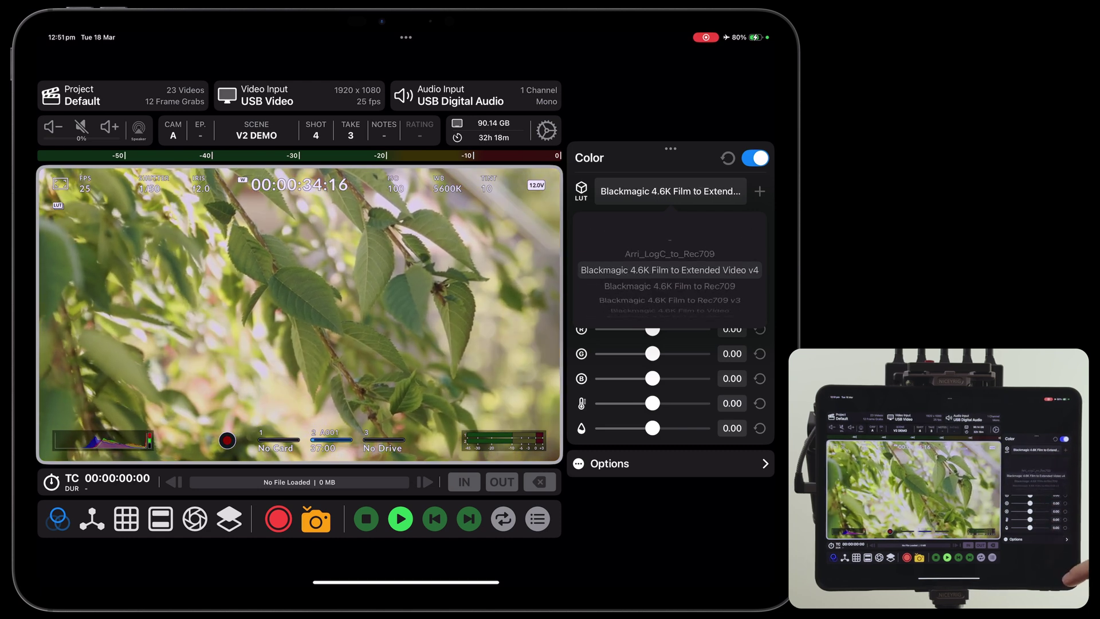
click(670, 270)
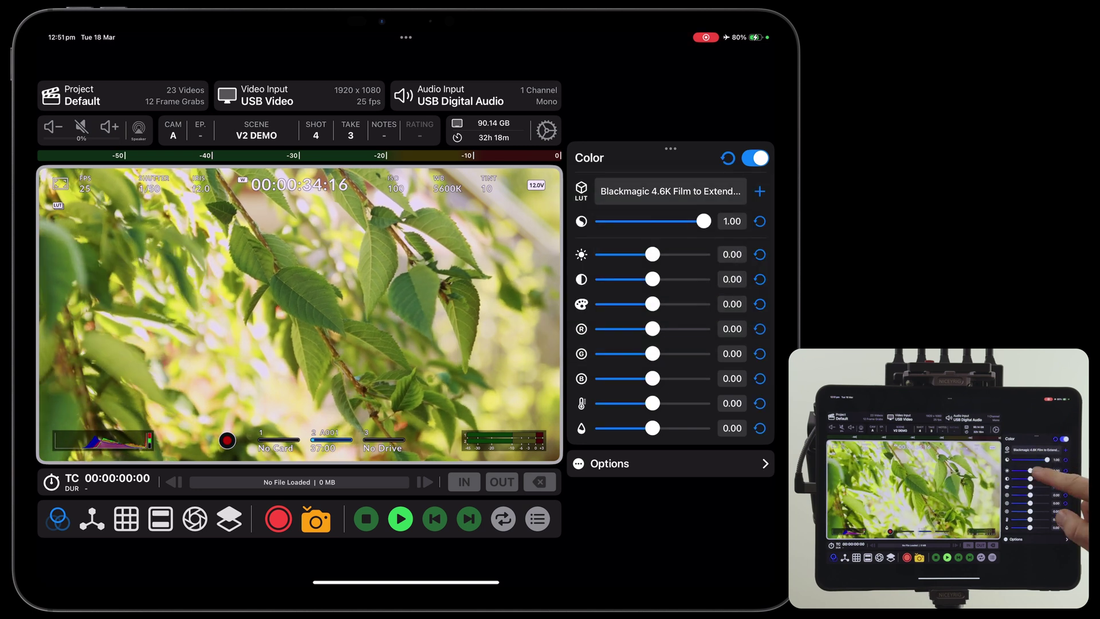
mouse_move(651, 254)
mouse_down()
mouse_move(668, 254)
mouse_move(668, 278)
mouse_move(618, 303)
mouse_move(668, 328)
mouse_move(648, 353)
mouse_move(629, 353)
mouse_move(661, 378)
mouse_move(670, 403)
mouse_move(632, 428)
mouse_up()
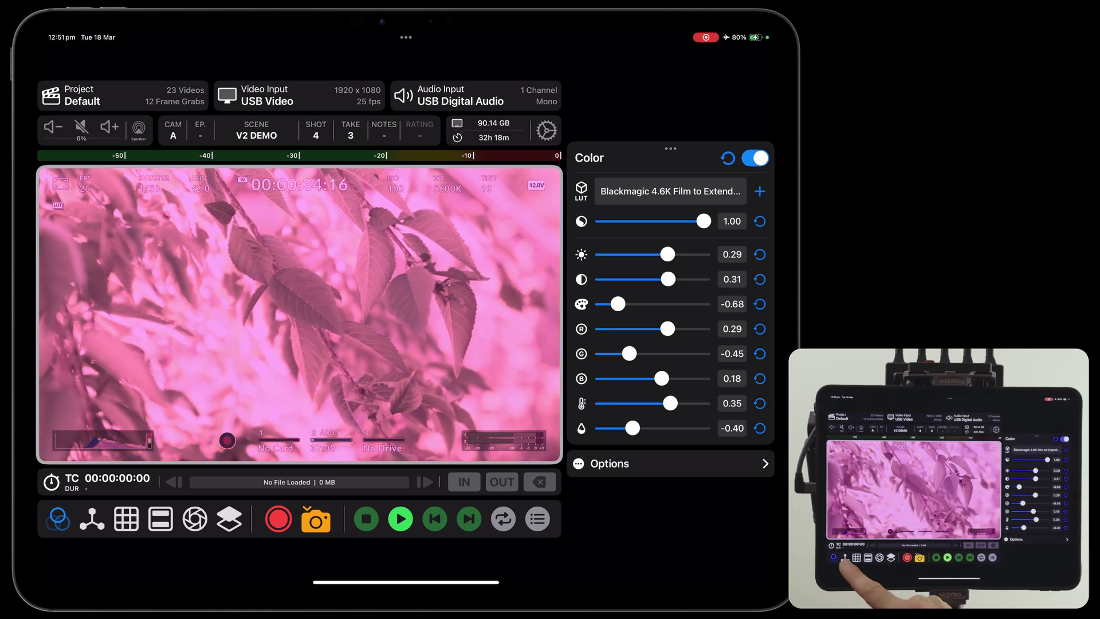
Reset all colour settings and select the Arri_LogC_to_Rec709 LUT
click(58, 518)
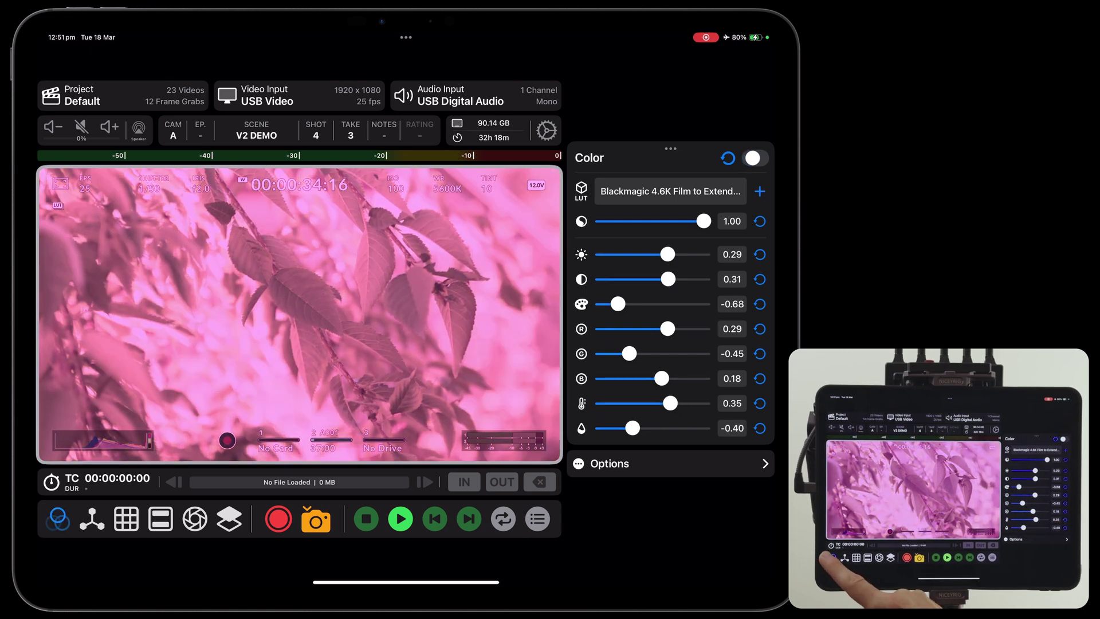
click(727, 157)
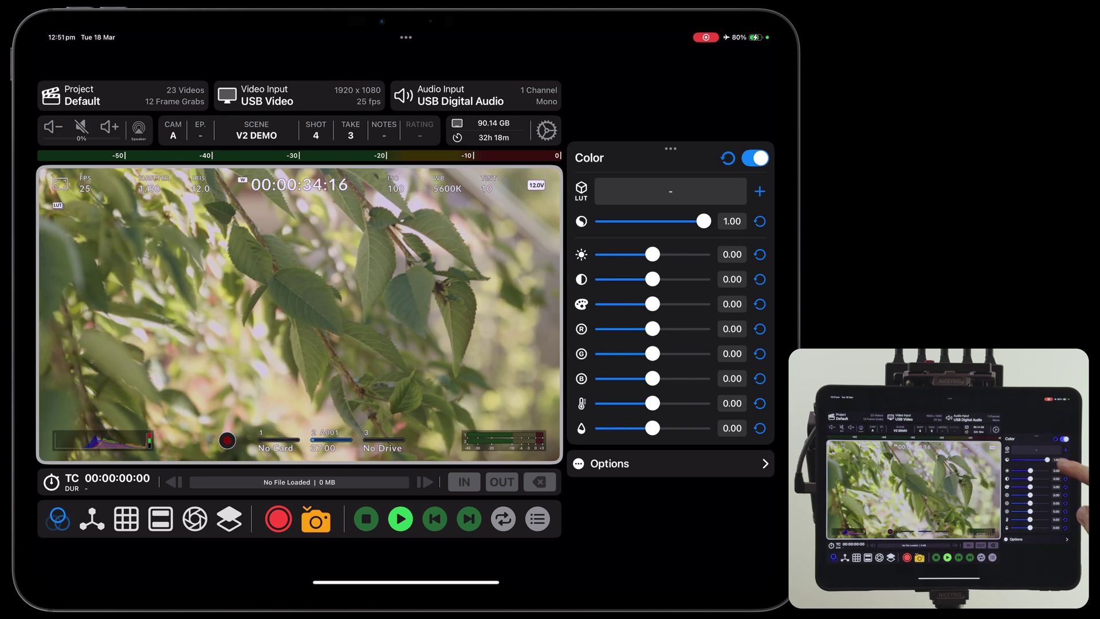
click(671, 191)
scroll(671, 269, down, 1)
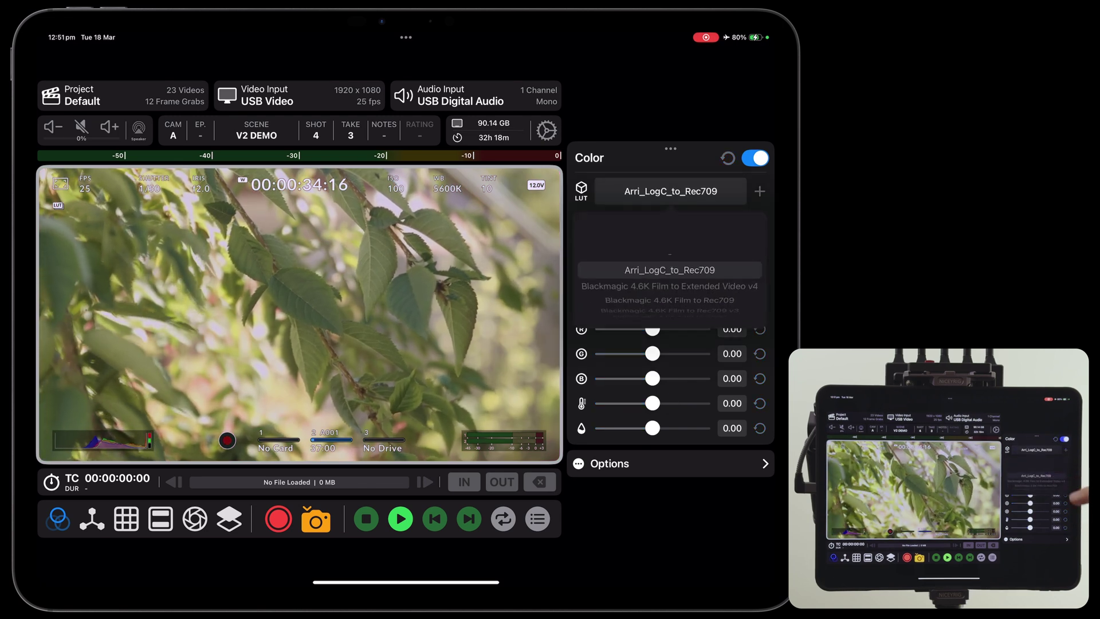
click(735, 412)
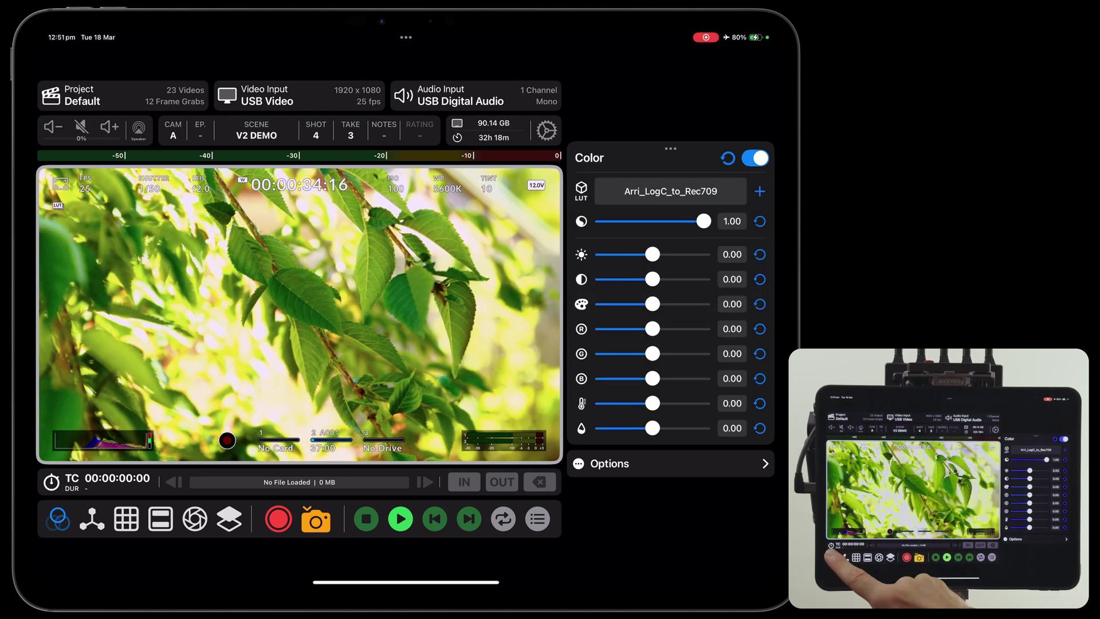
Toggle the colour grade on and off to compare, leaving it off
click(754, 157)
click(755, 157)
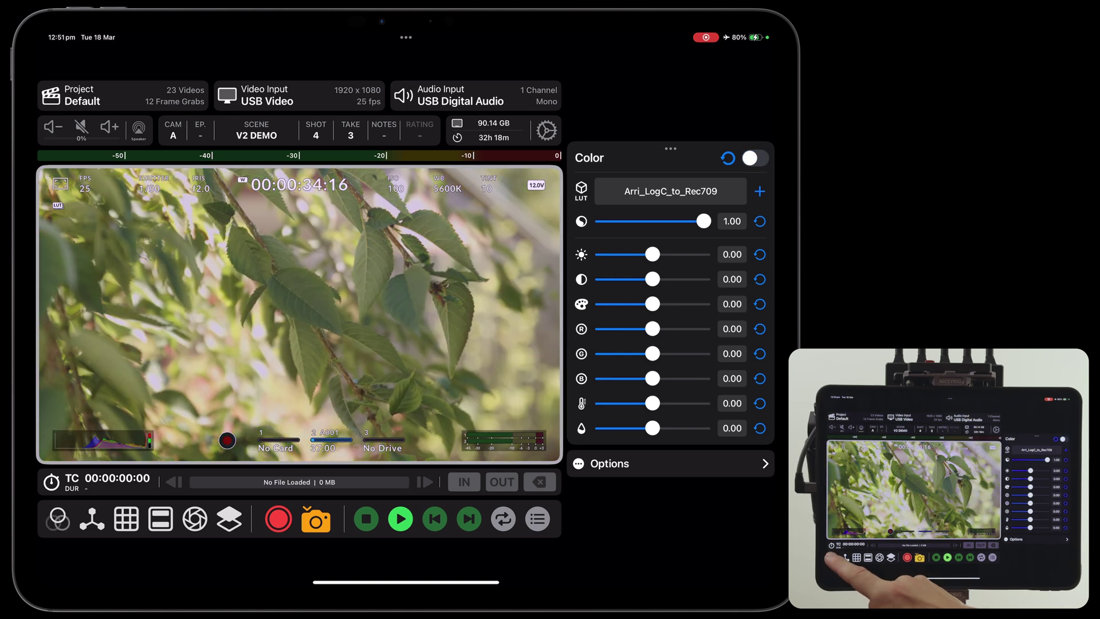
click(754, 158)
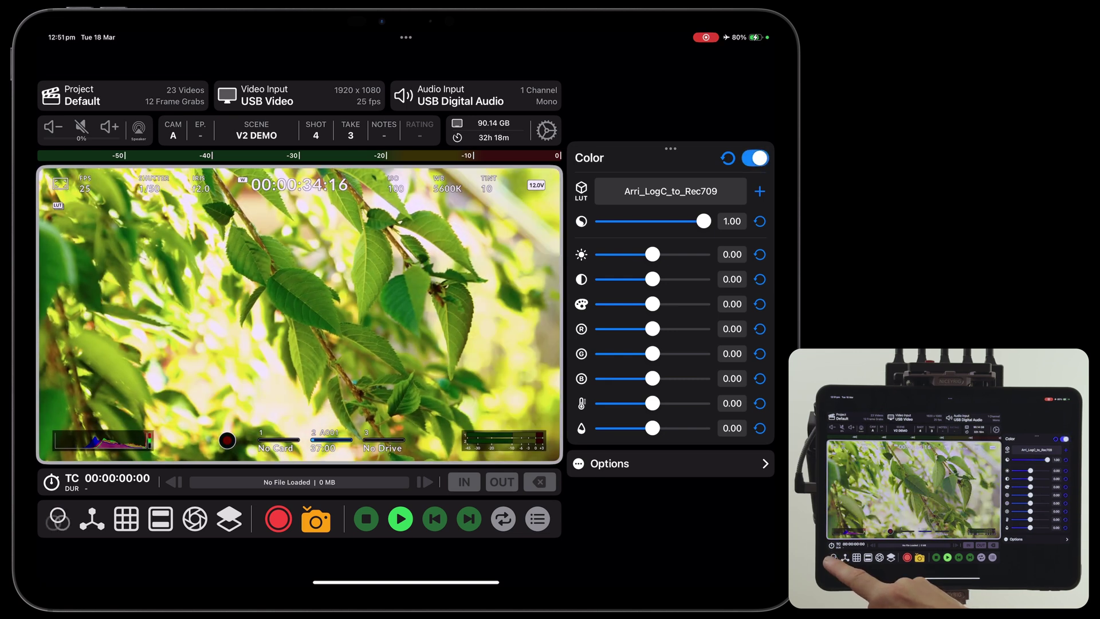
click(754, 157)
Undock the colour adjustments and open the focus, false colour and zebra tools
click(670, 158)
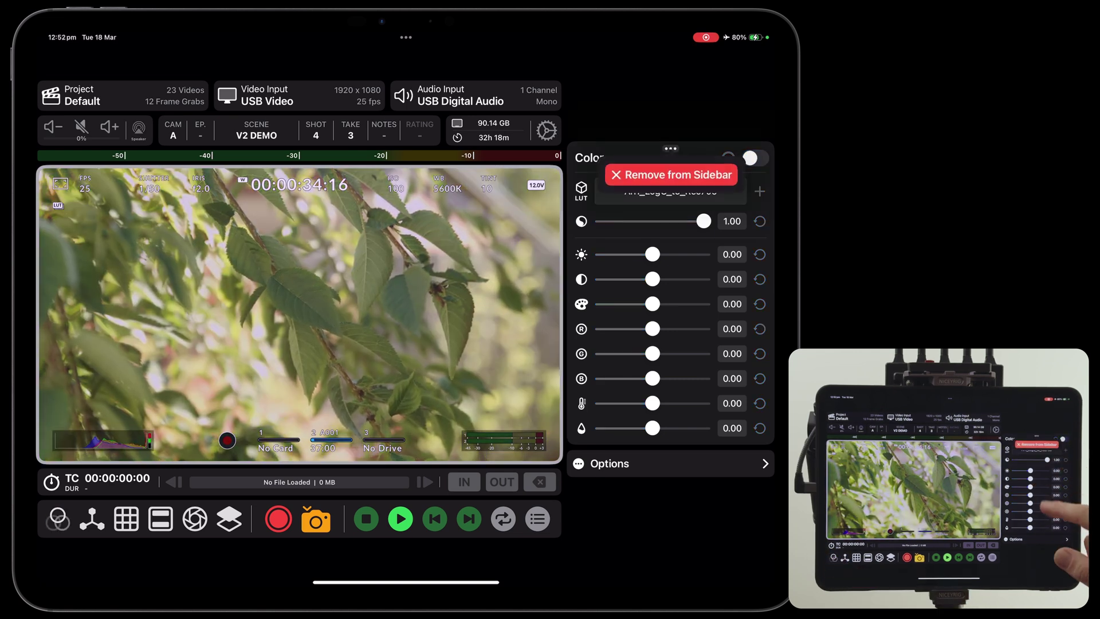
click(670, 175)
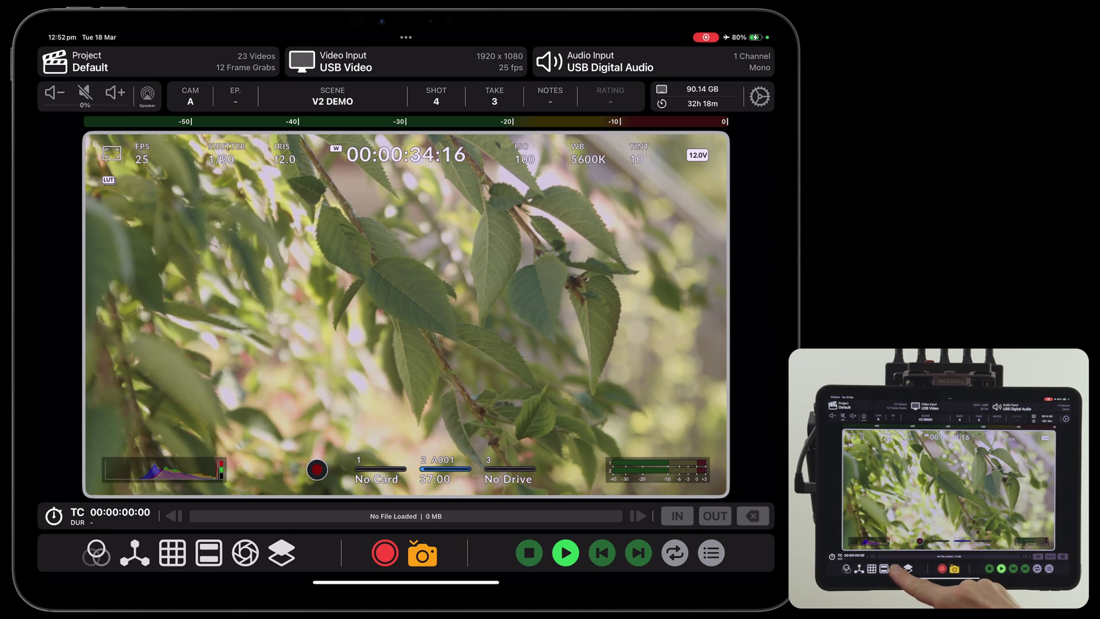
click(245, 553)
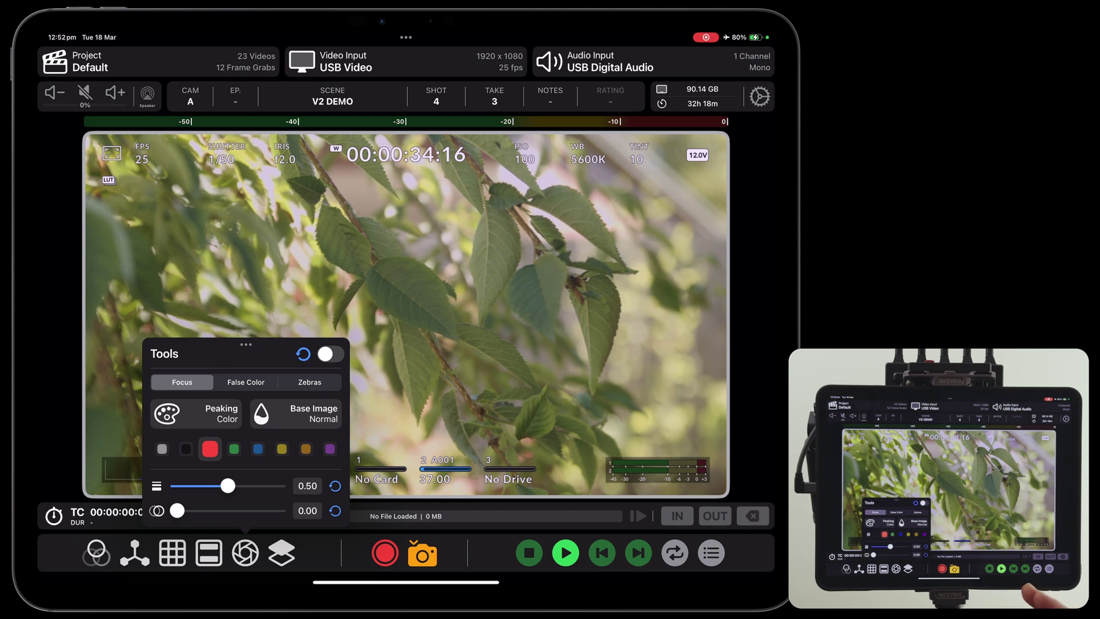
Dock the monitoring tools in the sidebar and turn on focus peaking
click(245, 345)
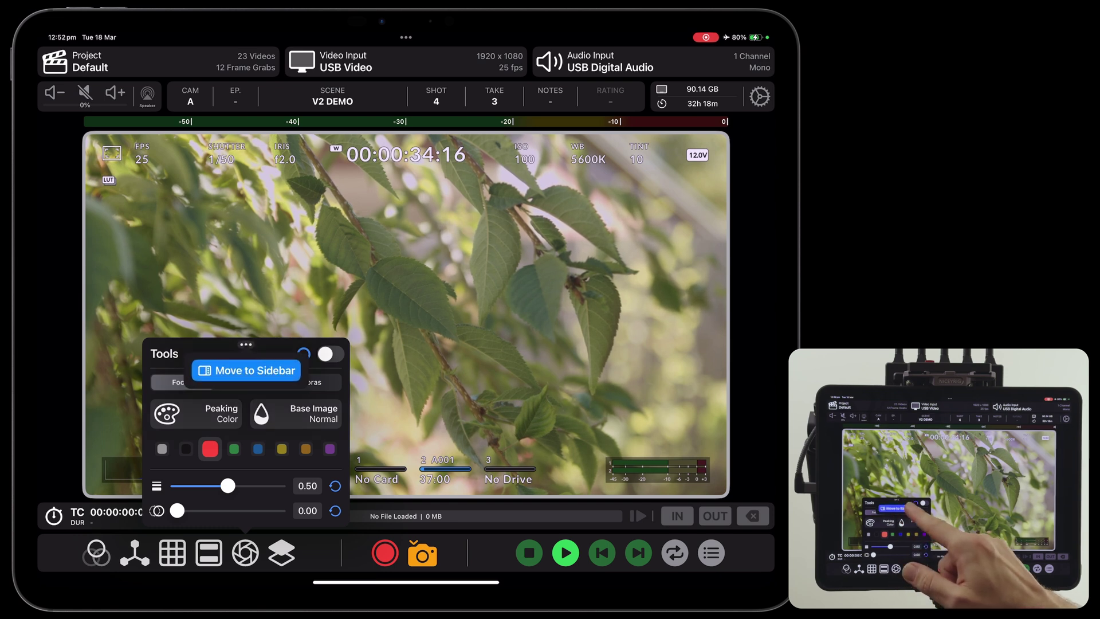
click(246, 371)
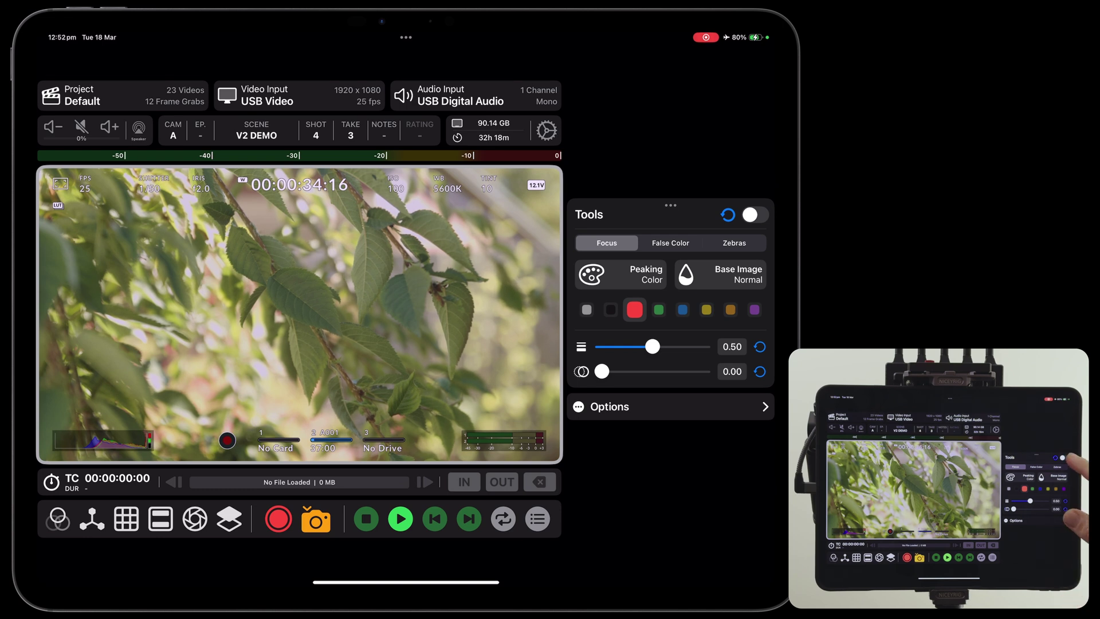
click(755, 214)
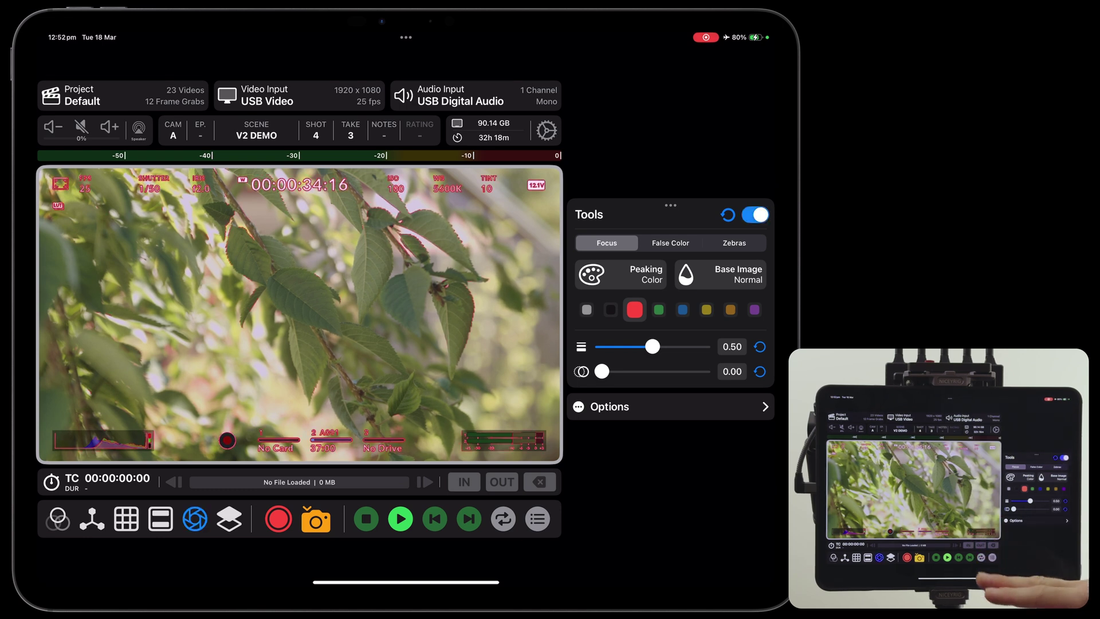
scroll(445, 300, up, 5)
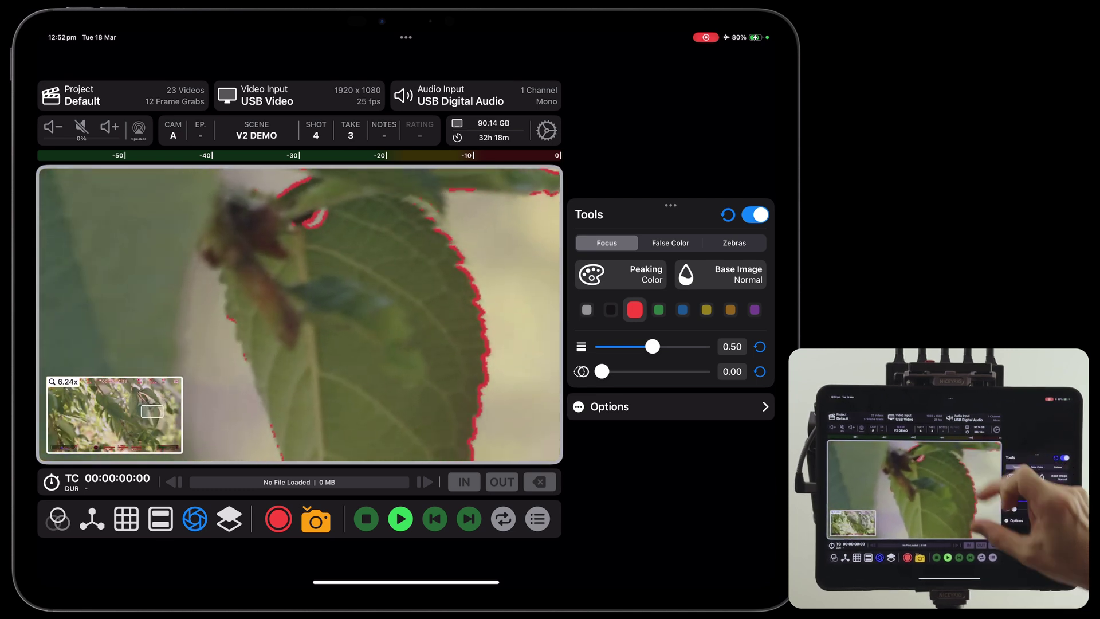
scroll(299, 314, down, 1)
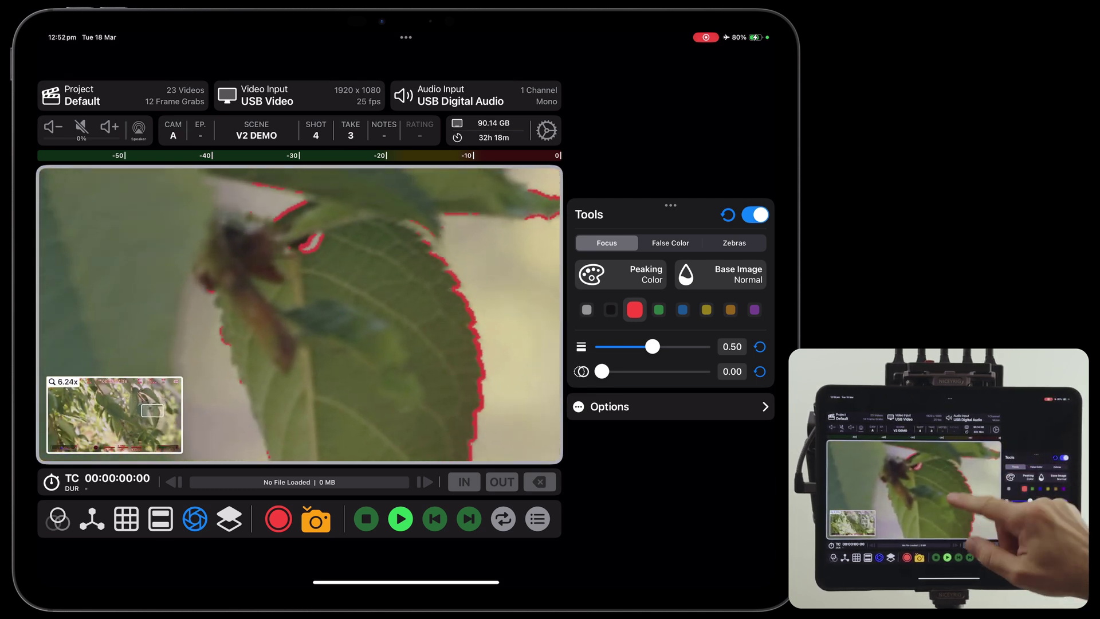
scroll(298, 313, down, 1)
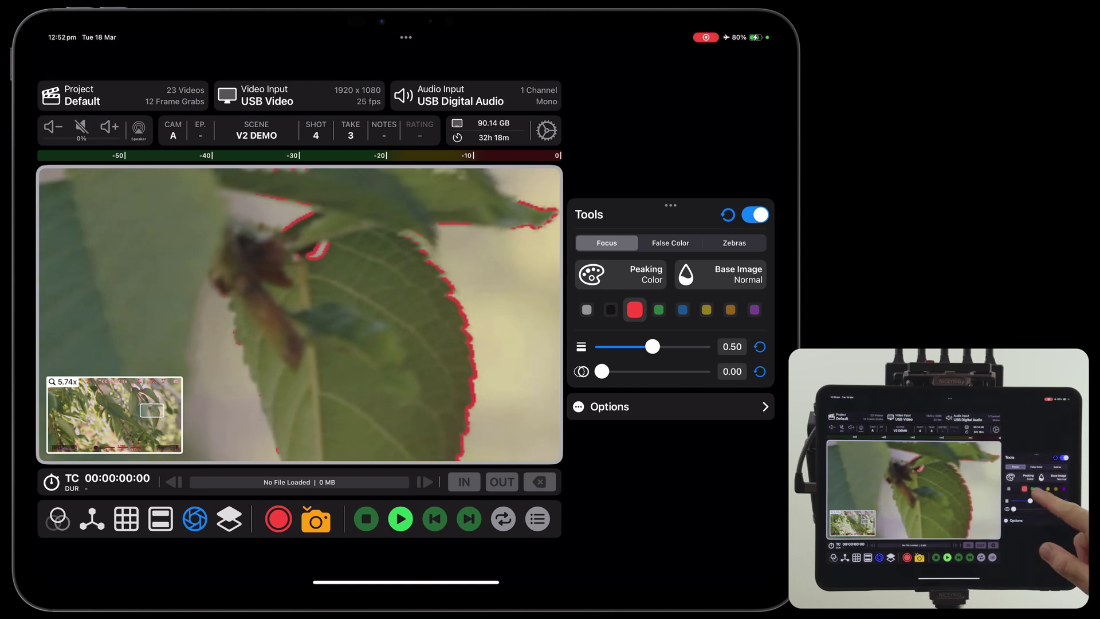
Try green, yellow and orange peaking, set a desaturated base image, then choose red
click(658, 309)
scroll(300, 314, down, 3)
scroll(299, 314, down, 2)
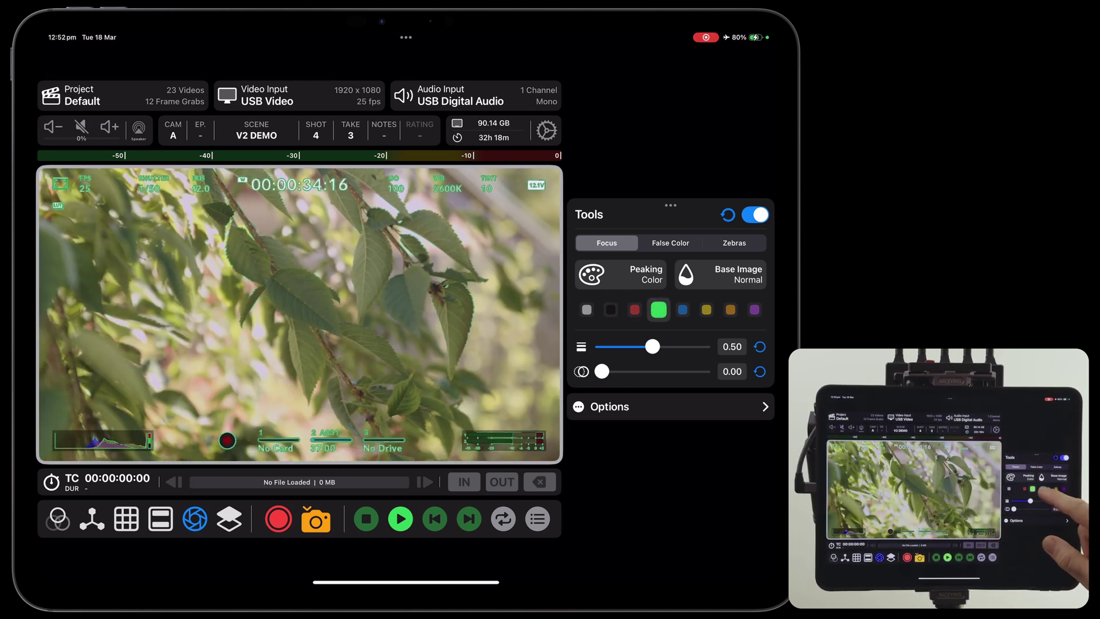
click(682, 309)
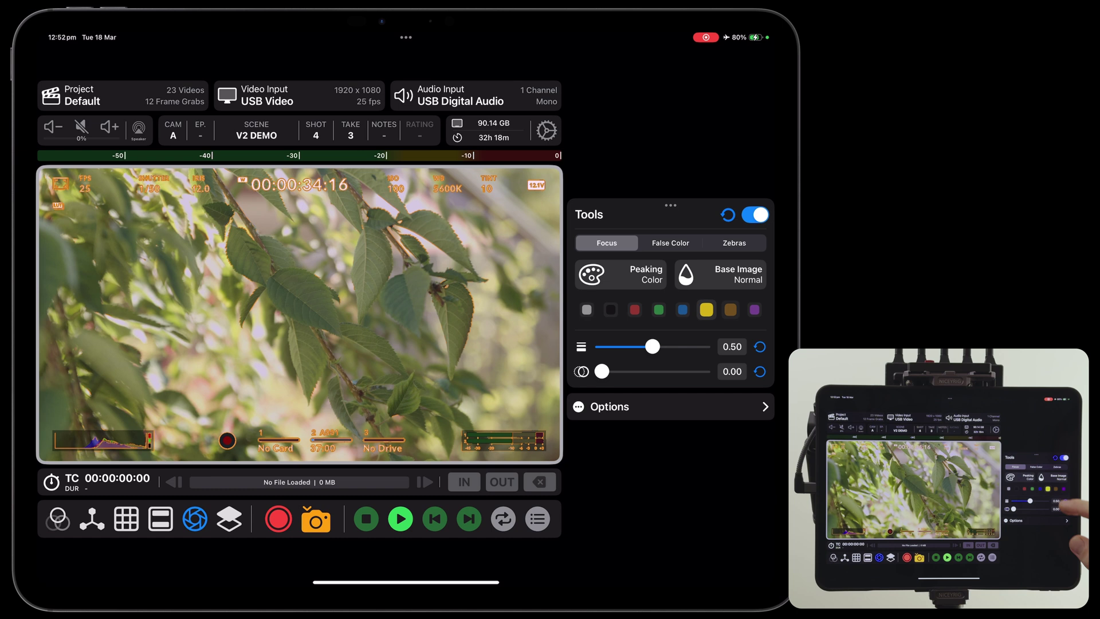
click(731, 310)
click(721, 275)
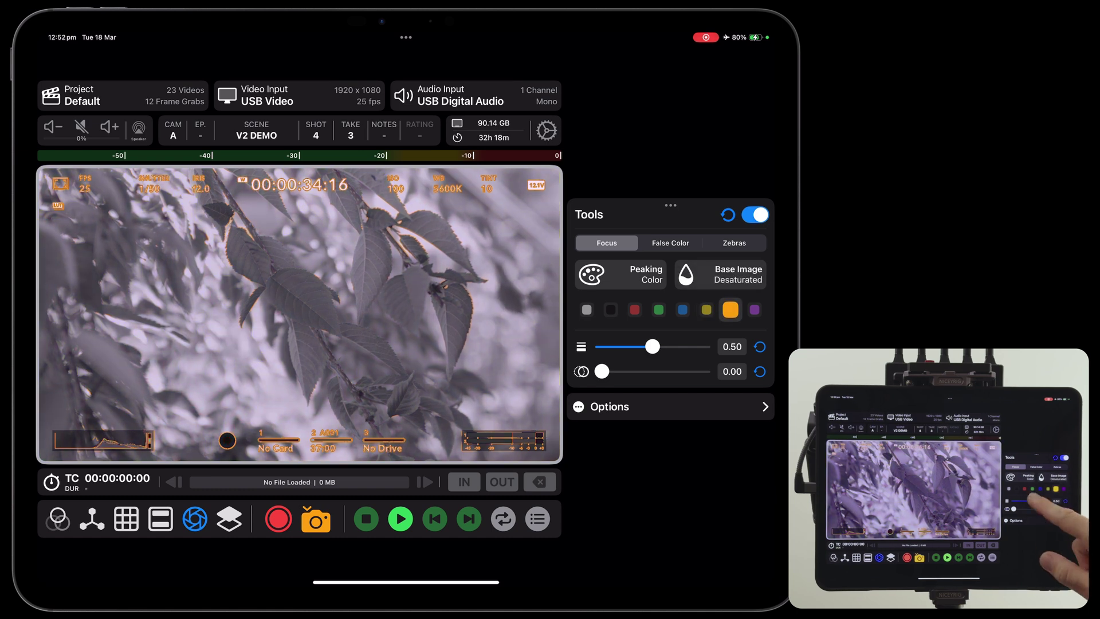
click(634, 309)
scroll(299, 314, up, 3)
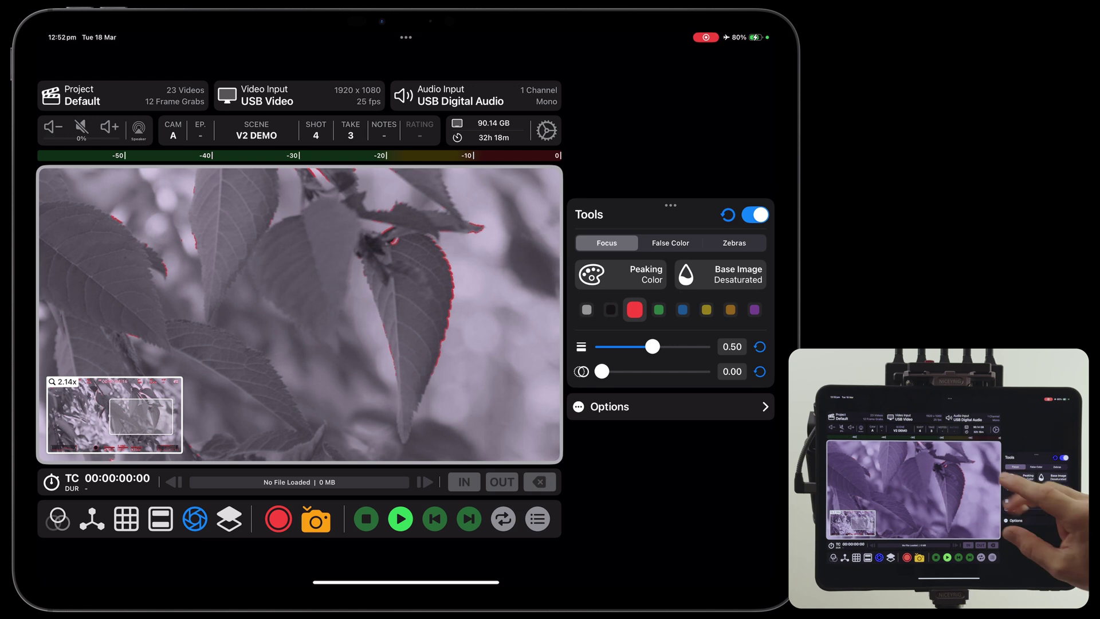
scroll(300, 313, down, 2)
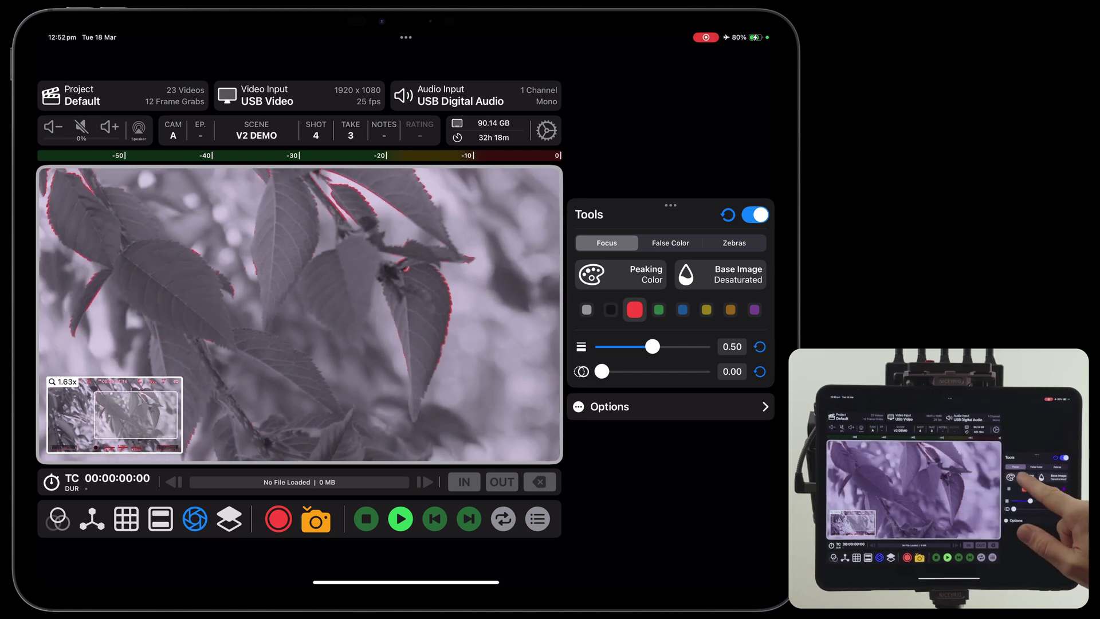
Try Luminance peaking, setting brightness to 1.10 and sensitivity near 0.88, then slightly lower
click(621, 273)
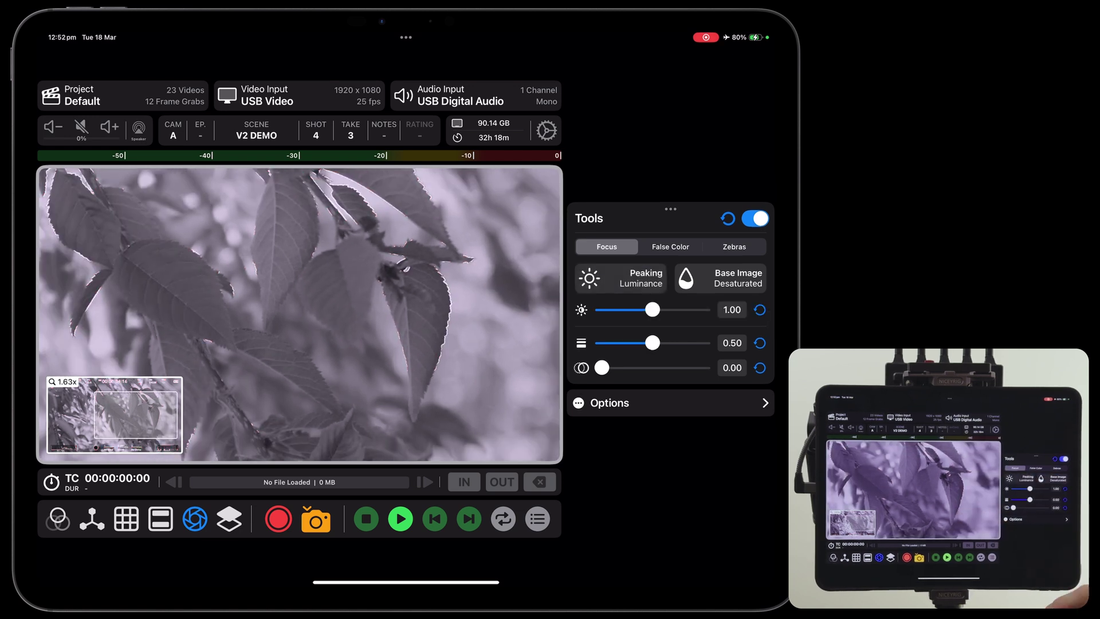
scroll(299, 314, up, 4)
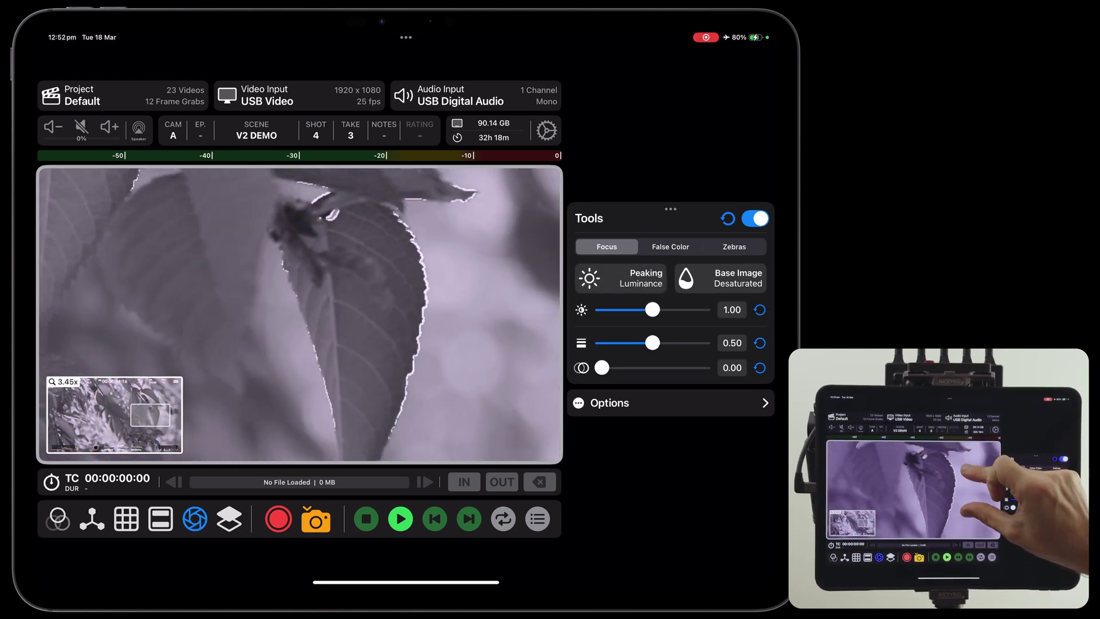
scroll(299, 313, down, 2)
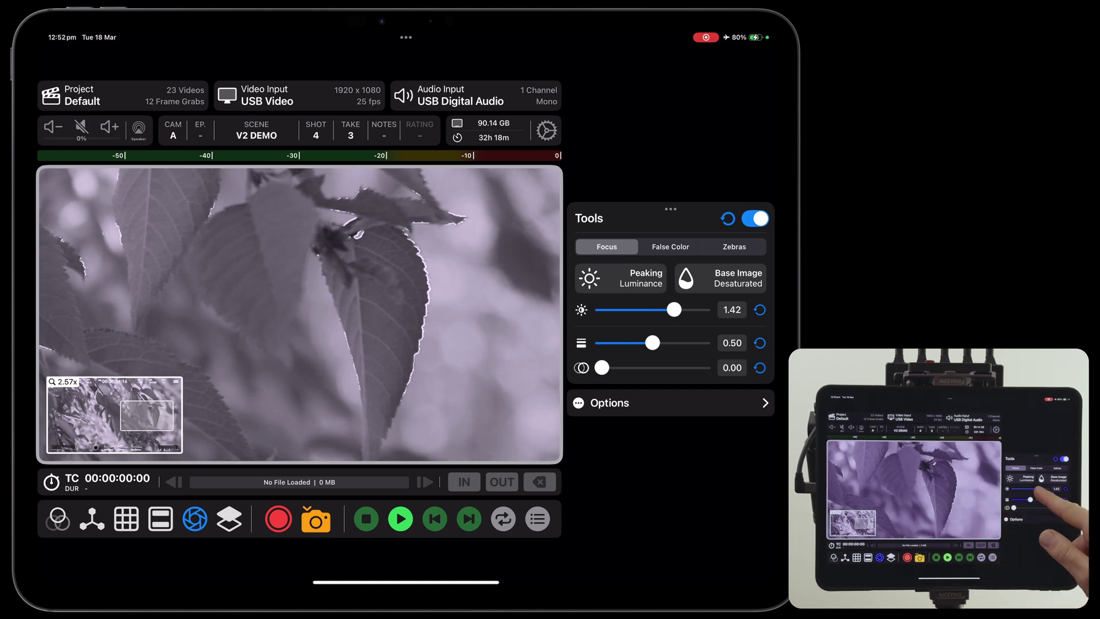
drag(620, 309, 601, 309)
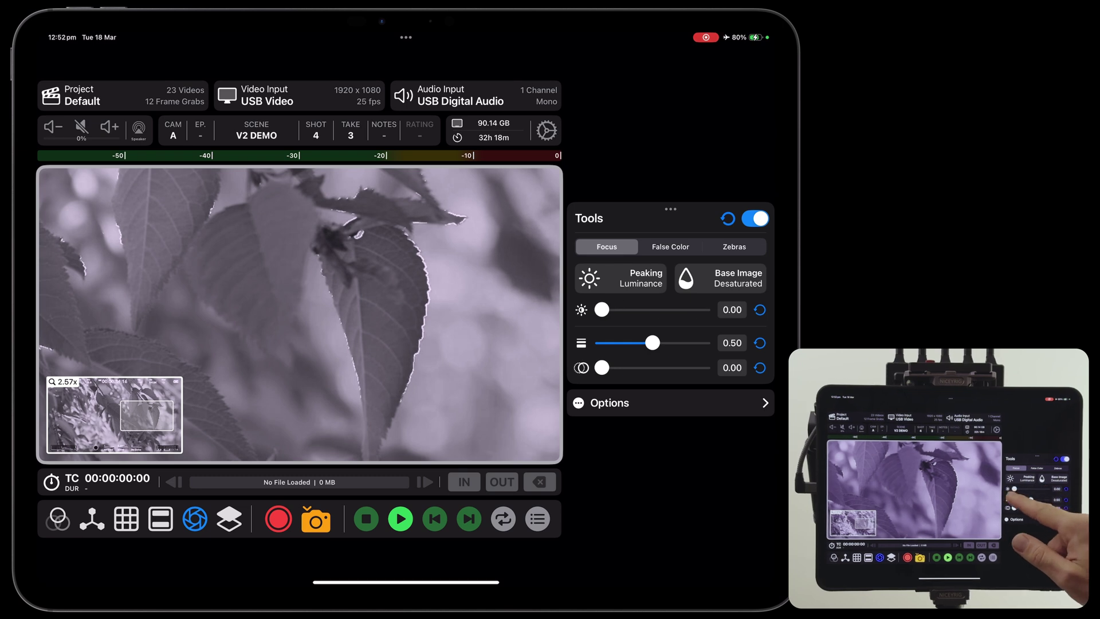
mouse_move(703, 309)
mouse_down()
mouse_move(657, 310)
mouse_move(691, 342)
mouse_up()
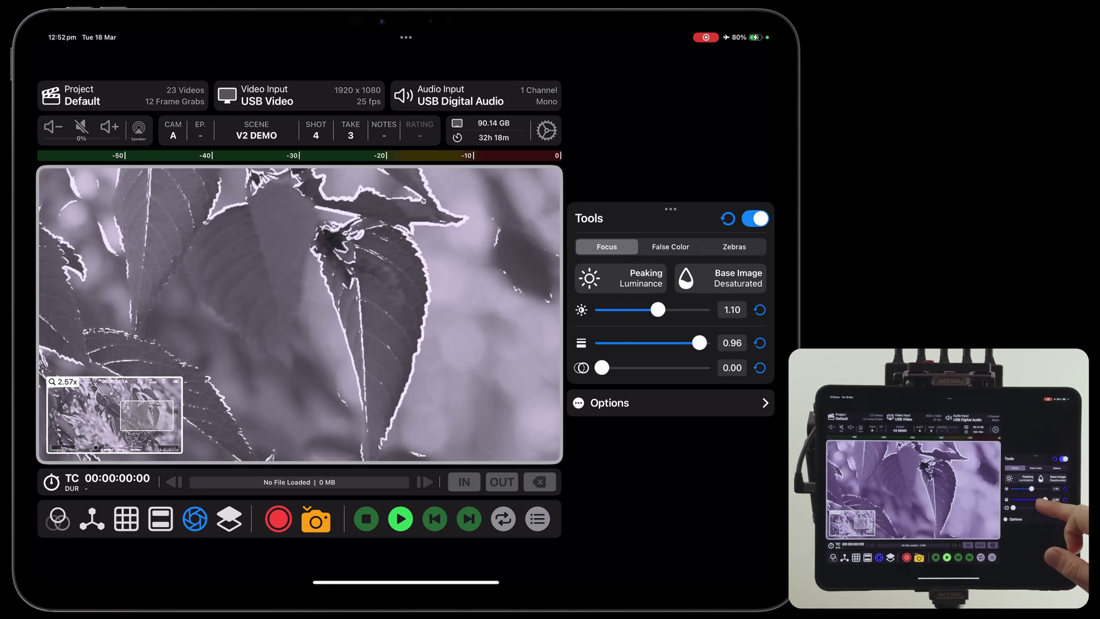
click(386, 360)
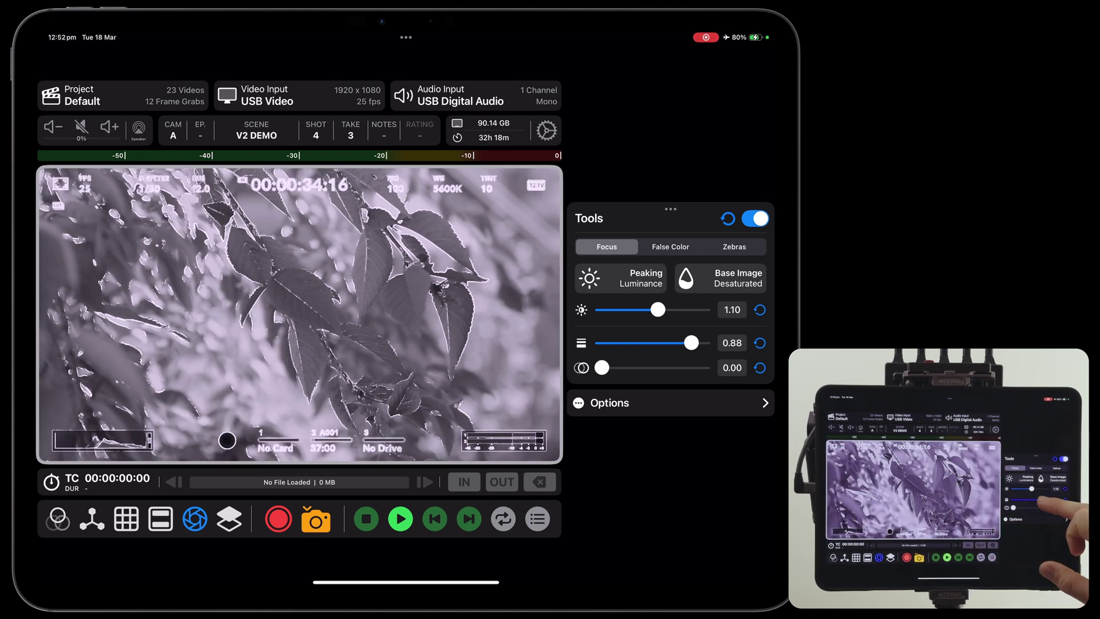
mouse_move(691, 342)
mouse_down()
mouse_move(601, 346)
mouse_move(681, 346)
mouse_move(605, 346)
mouse_move(666, 347)
mouse_up()
Return to Color peaking, zoom in to check focus, and raise the second setting to 0.25
click(618, 278)
double_click(445, 299)
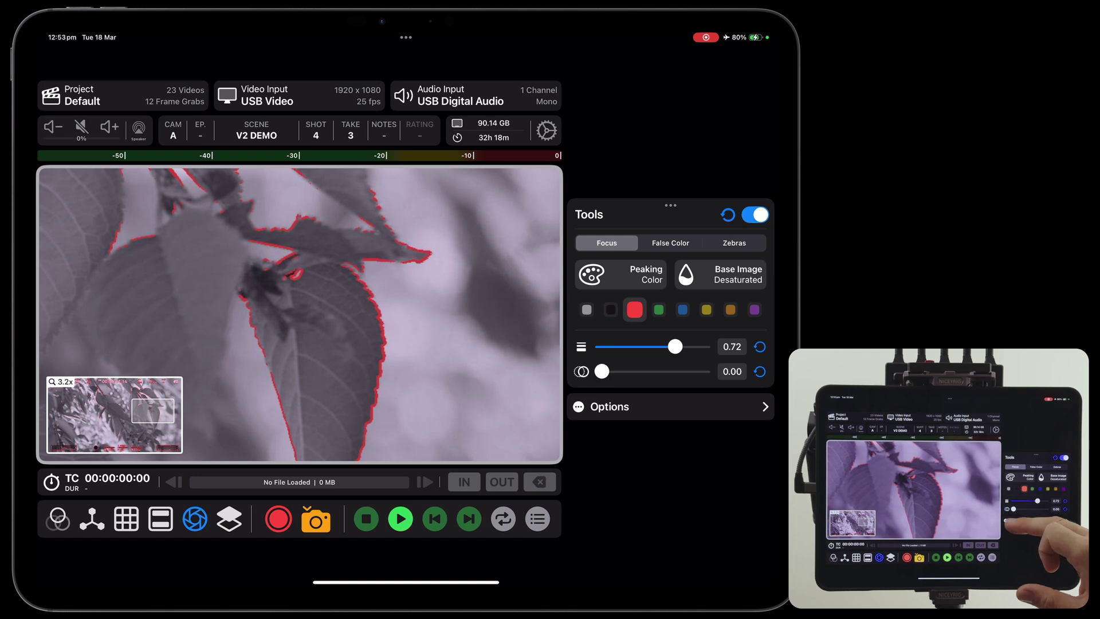
drag(461, 392, 515, 404)
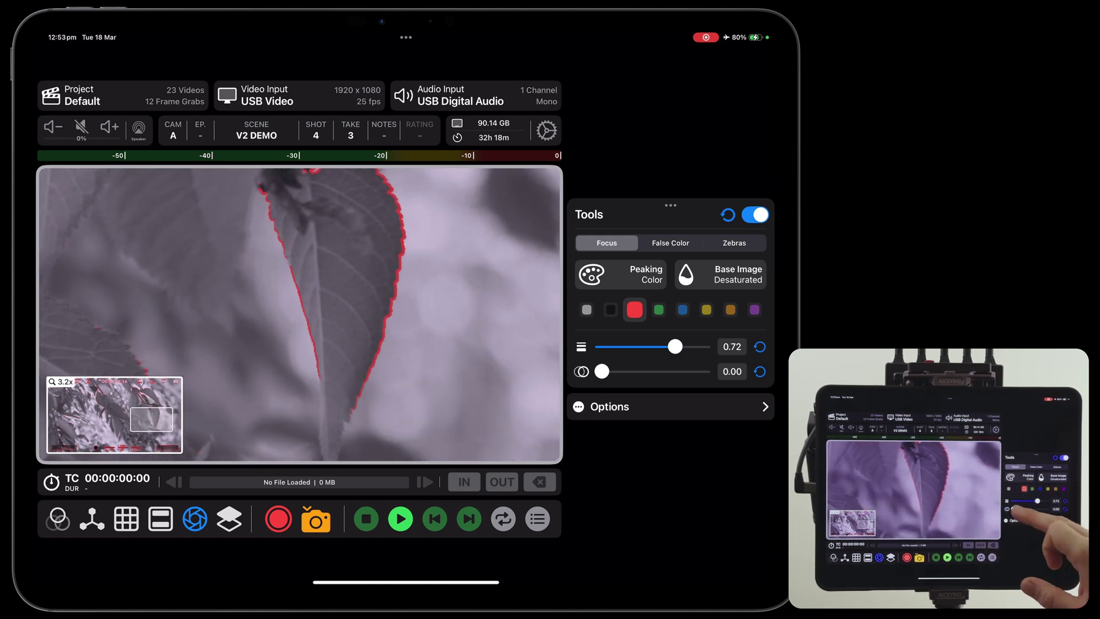
mouse_move(601, 372)
mouse_down()
mouse_move(675, 371)
mouse_move(605, 371)
mouse_move(627, 372)
mouse_up()
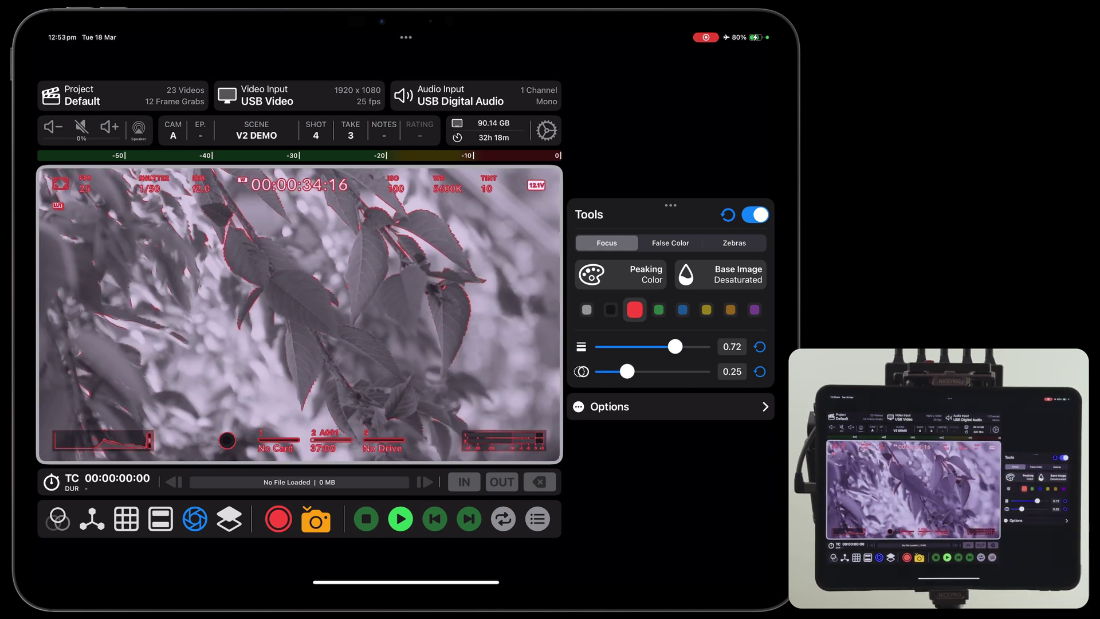
Switch to false colour, toggle the overlay off and on, and cycle RED, Atomos, then ARRI
click(670, 243)
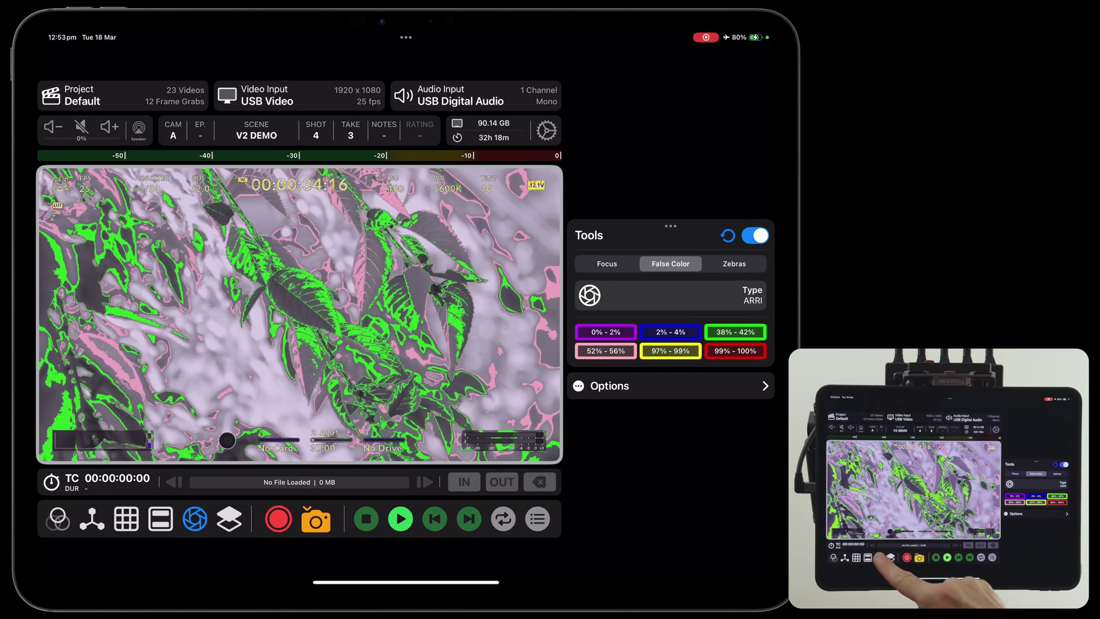
click(194, 519)
click(195, 517)
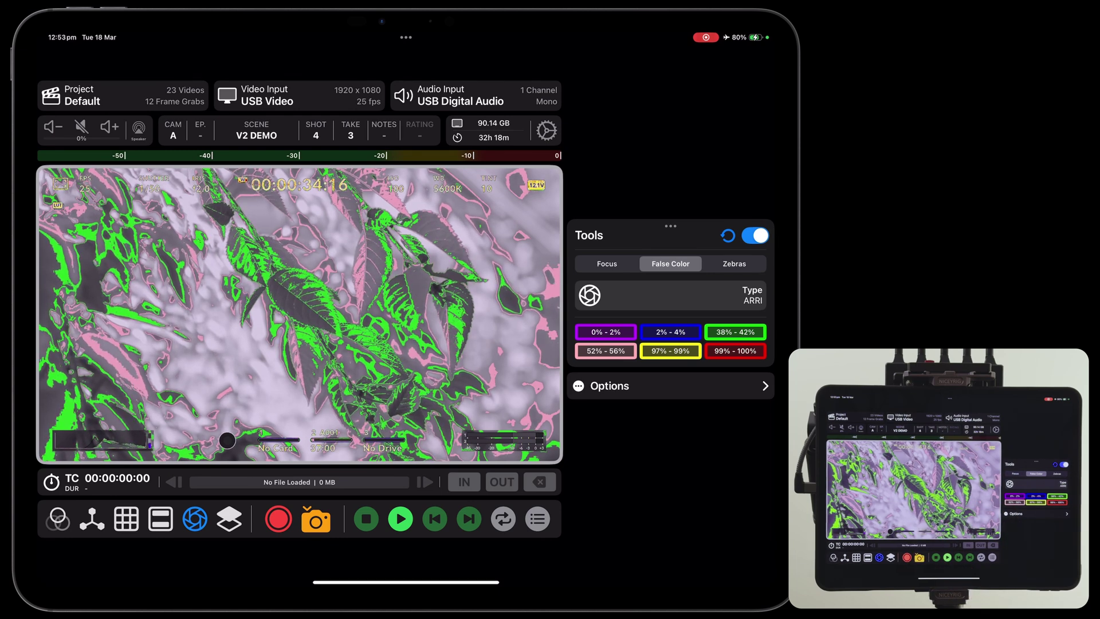
click(670, 294)
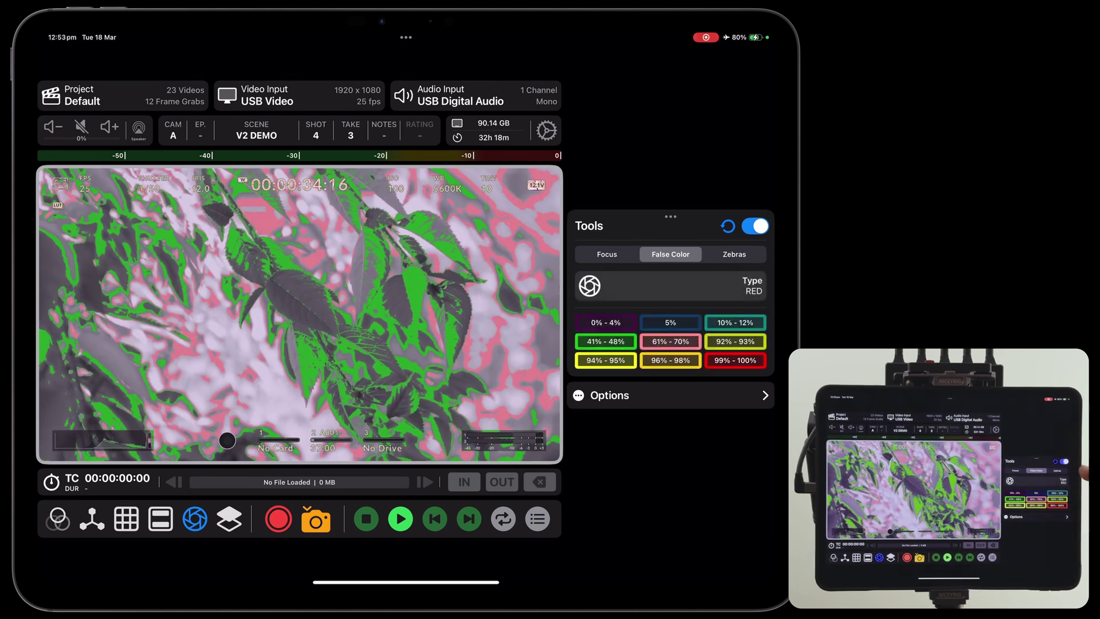
click(670, 286)
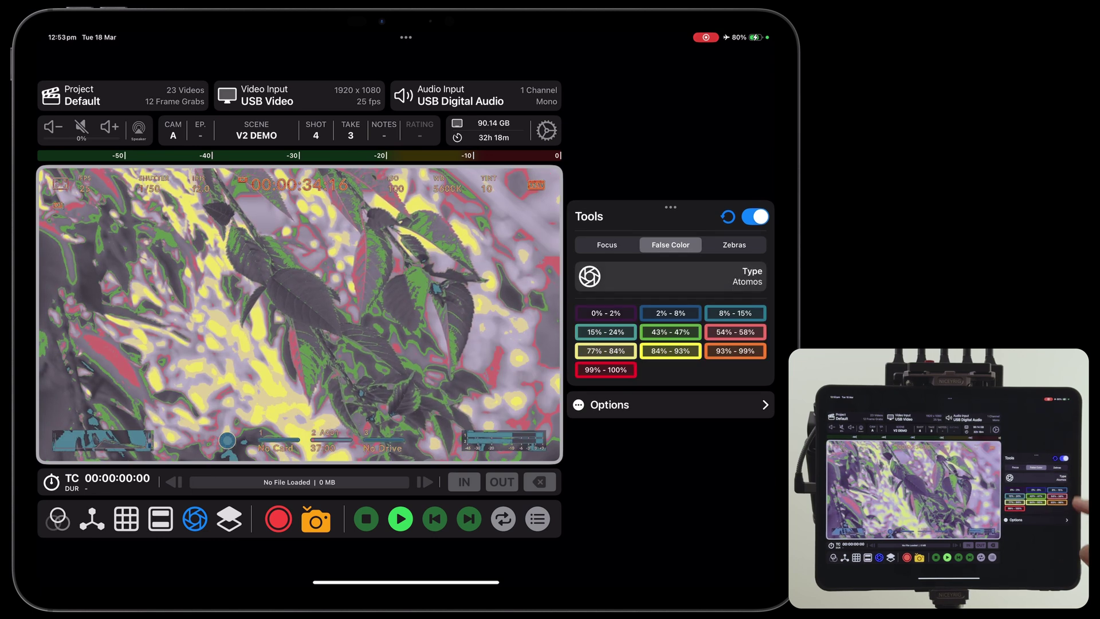
click(671, 276)
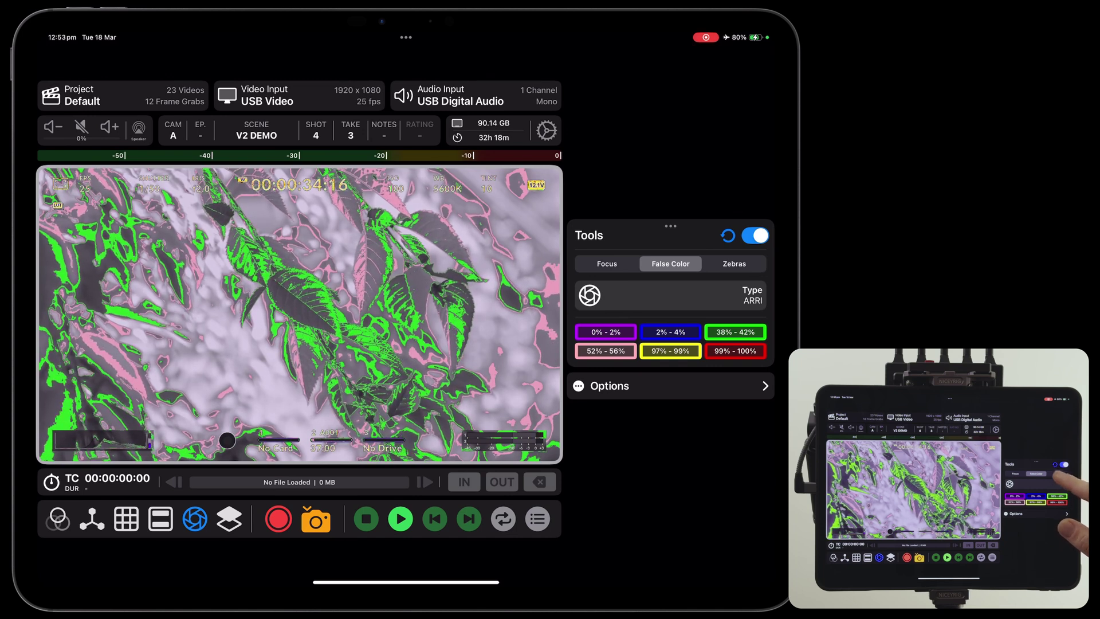
Switch the monitoring tools to zebras and set the second zebra threshold to 0.70
click(733, 264)
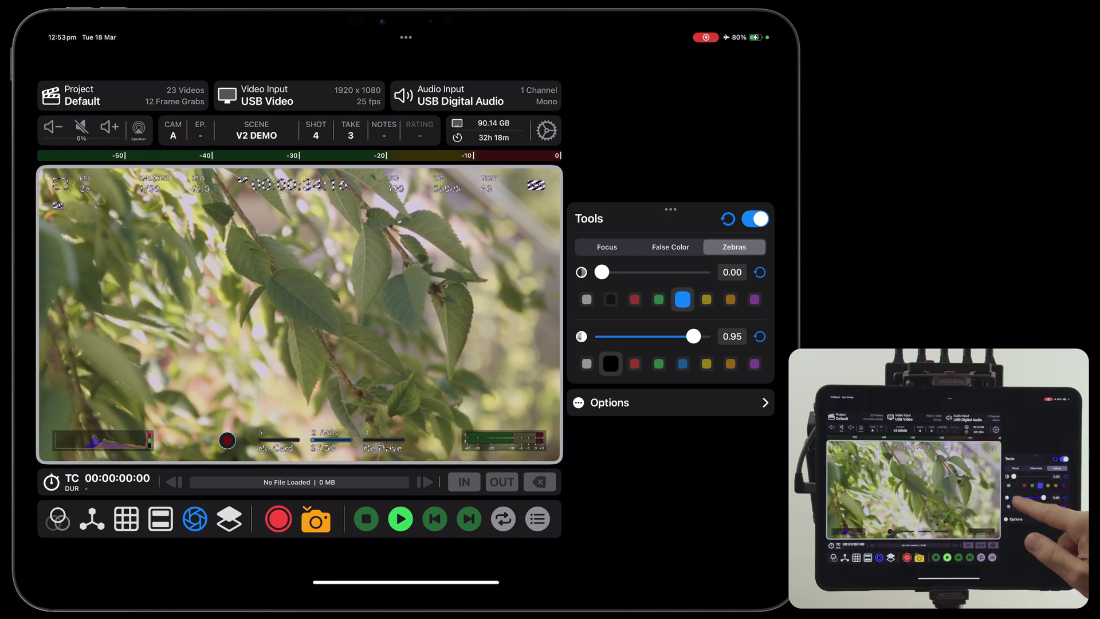
drag(693, 336, 658, 337)
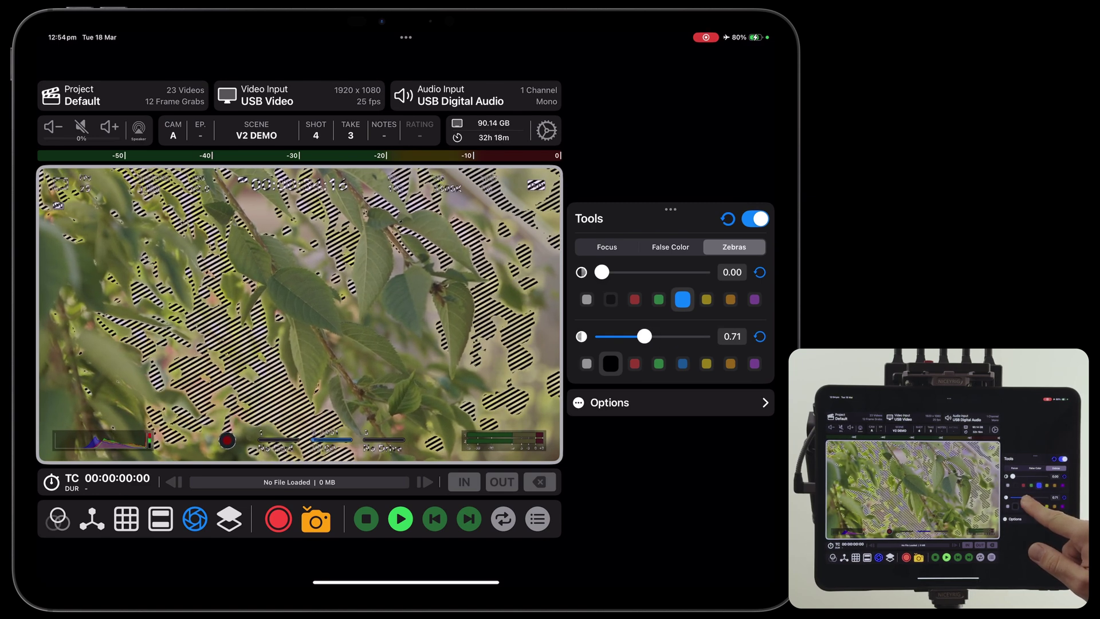
drag(642, 335, 644, 336)
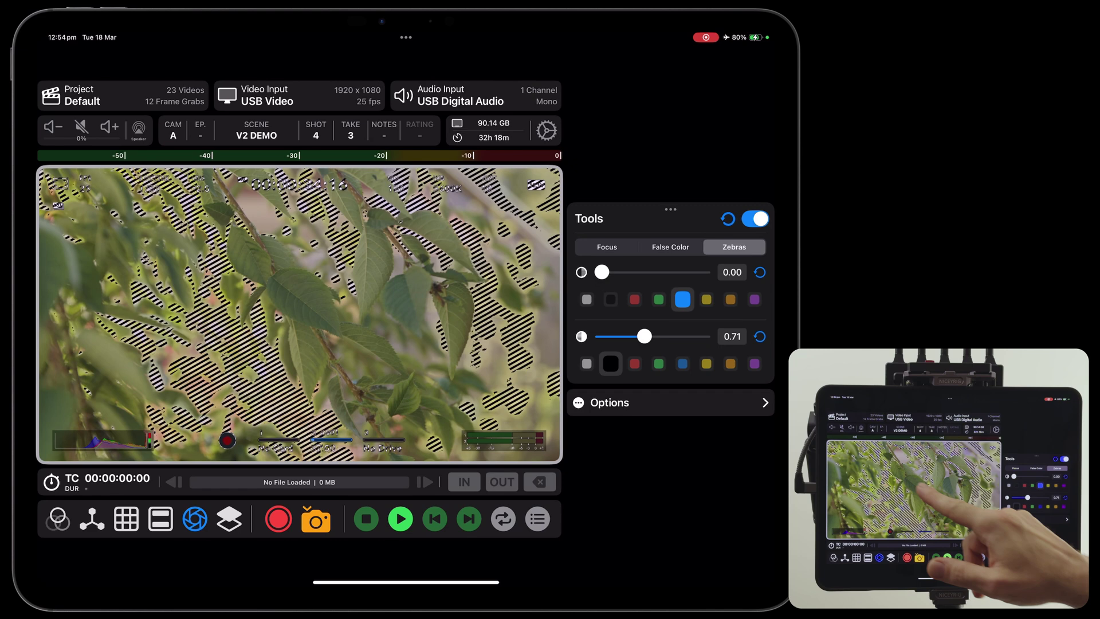
click(731, 336)
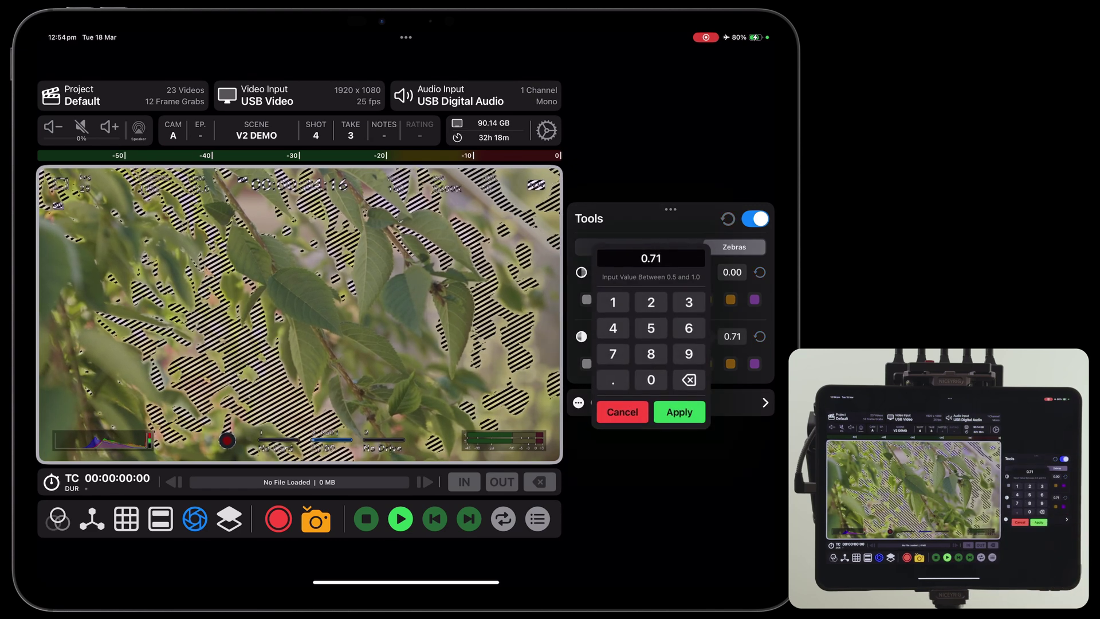
click(679, 411)
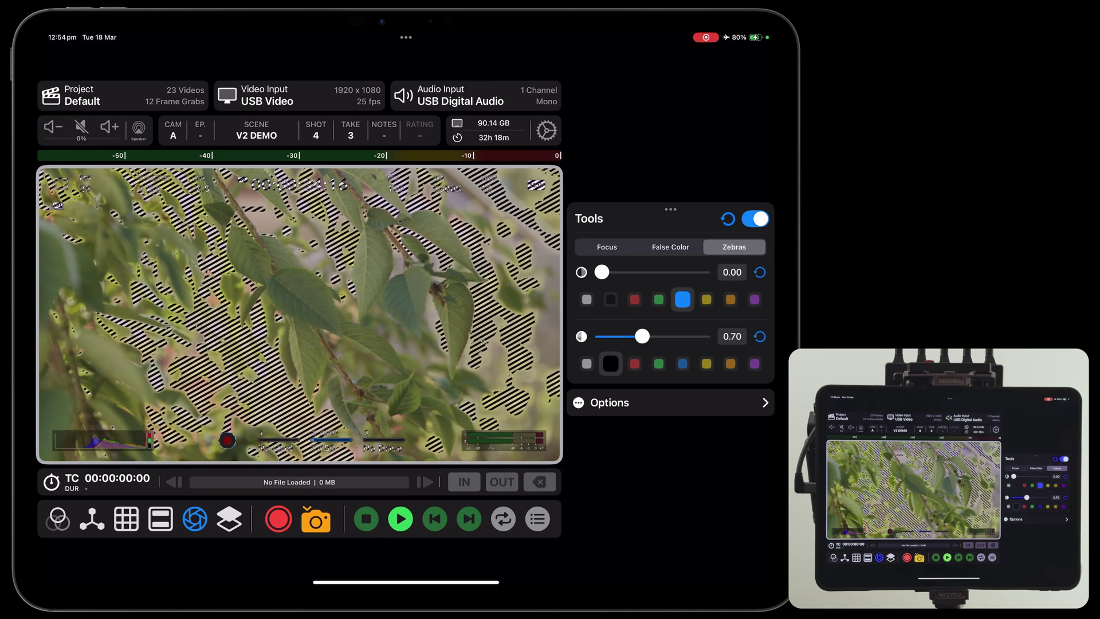
Try different stripe colours, ending with yellow second zebras and red first zebras
click(634, 364)
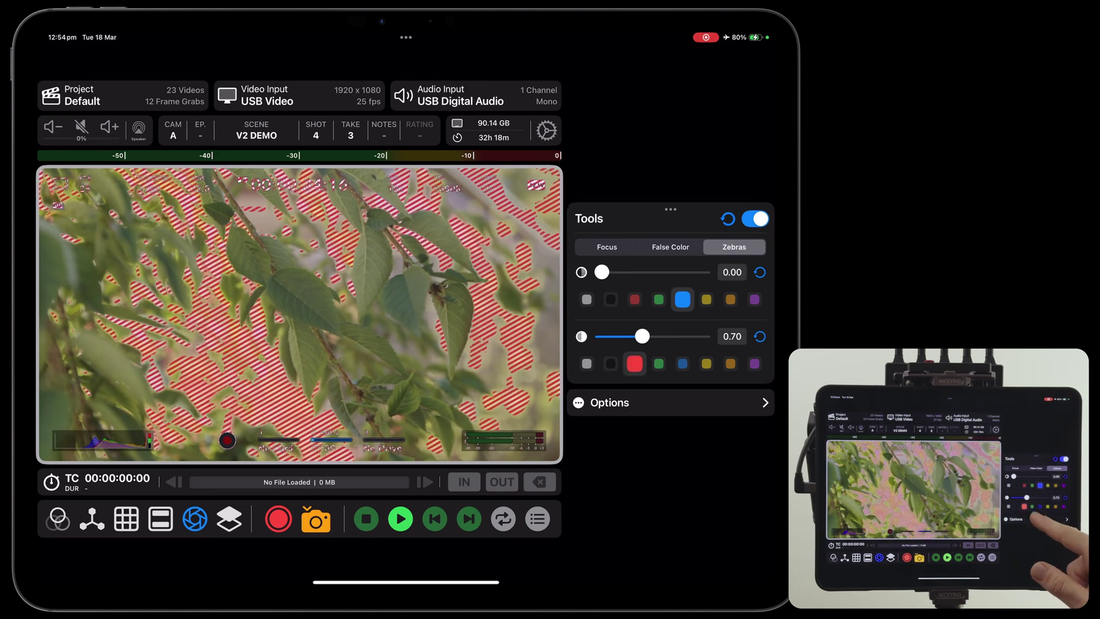
click(682, 363)
click(707, 363)
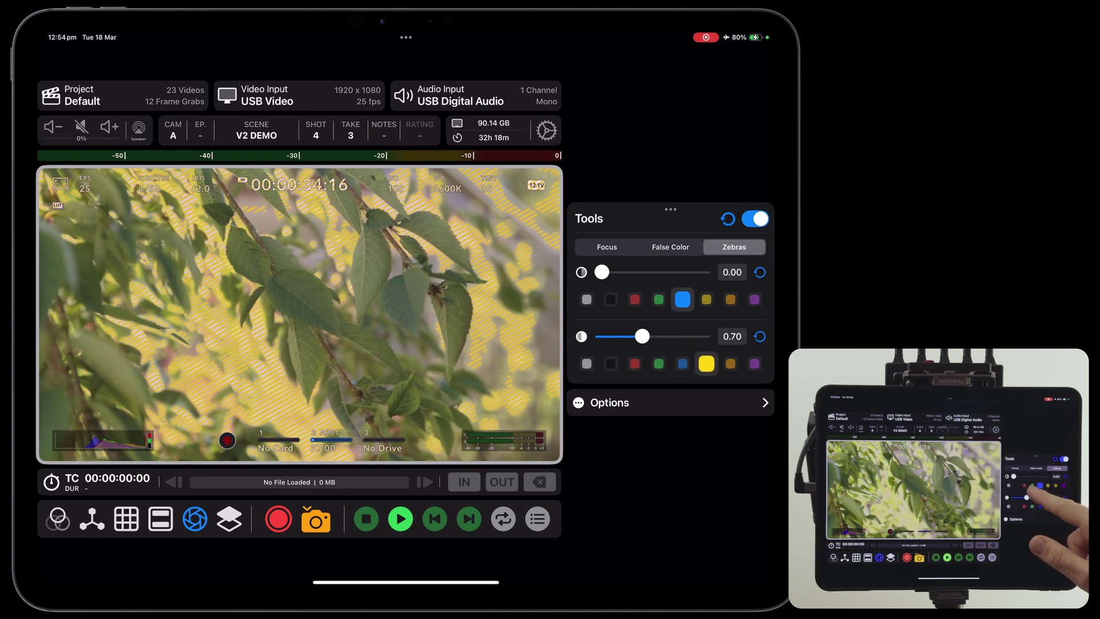
click(658, 299)
click(634, 299)
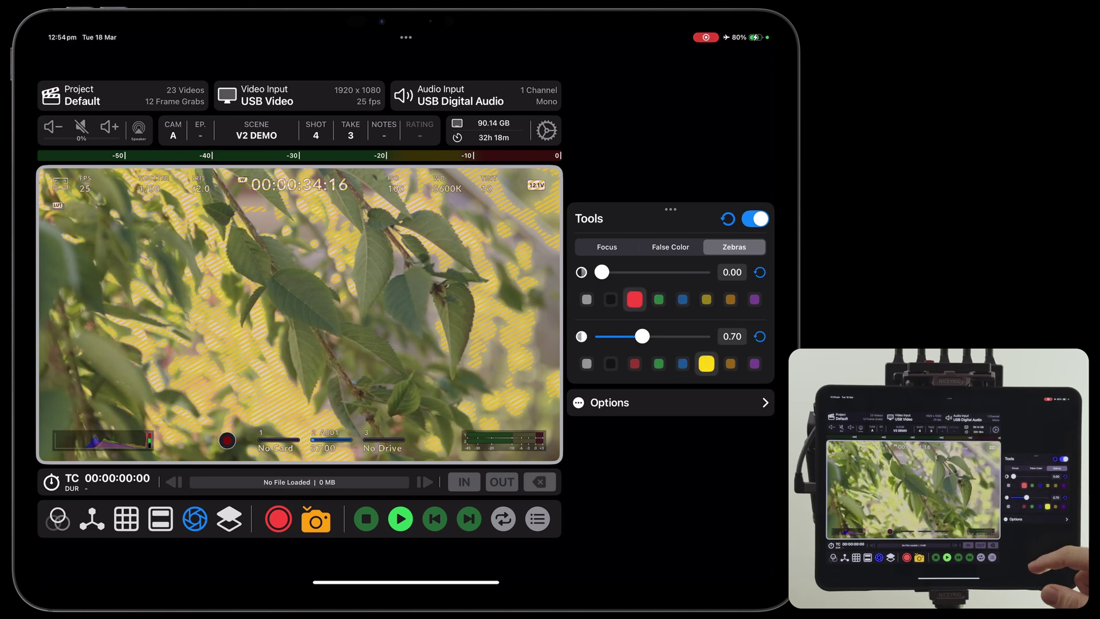
Set the first zebra threshold to 0.10 and turn the second zebras green
mouse_move(602, 271)
mouse_down()
mouse_move(643, 272)
mouse_move(633, 272)
mouse_up()
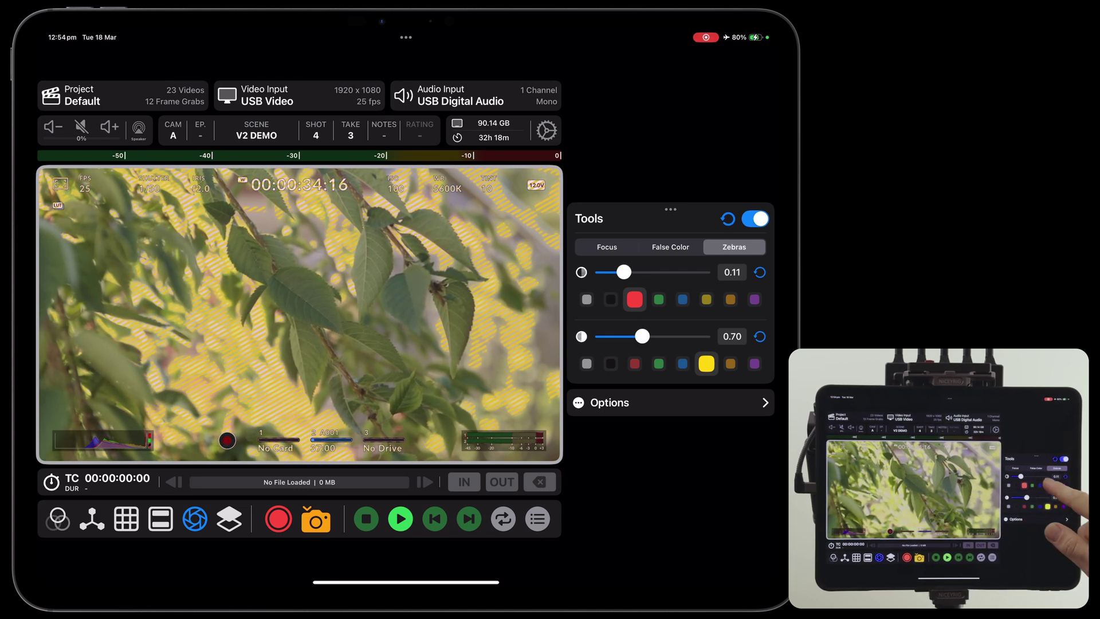
click(731, 271)
click(679, 347)
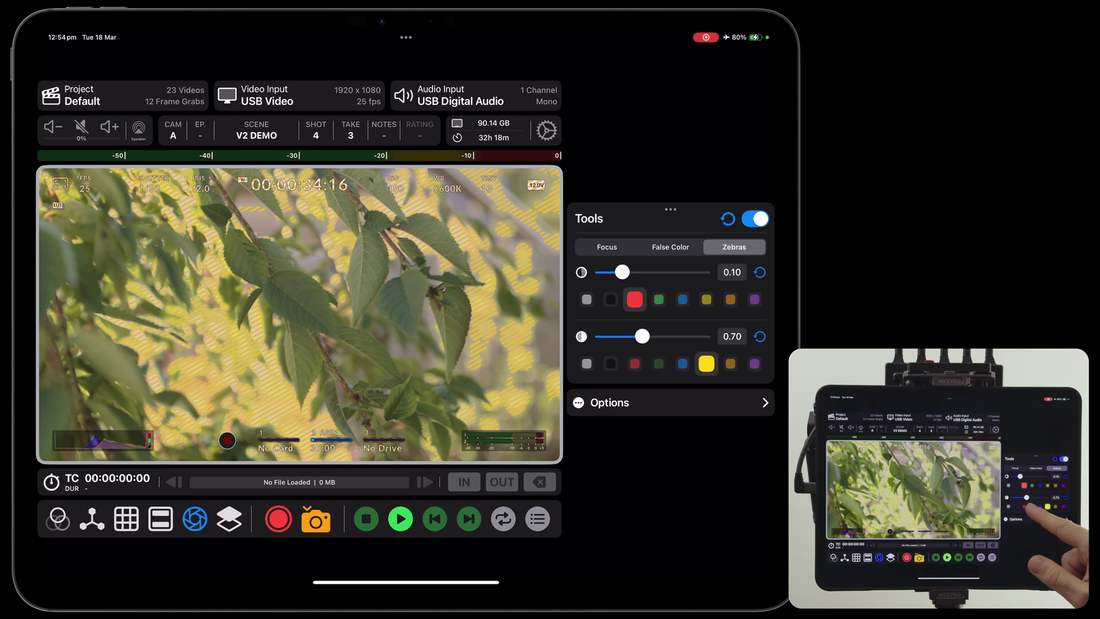
click(658, 362)
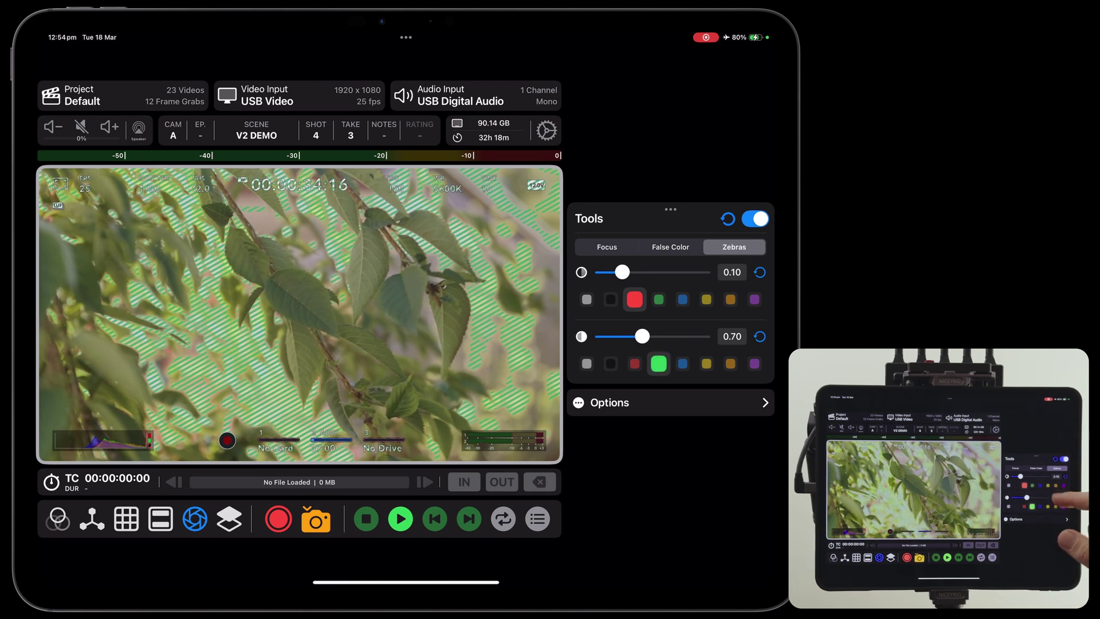
Toggle to focus peaking and back to zebras, then bring up the panel's remove option
click(606, 247)
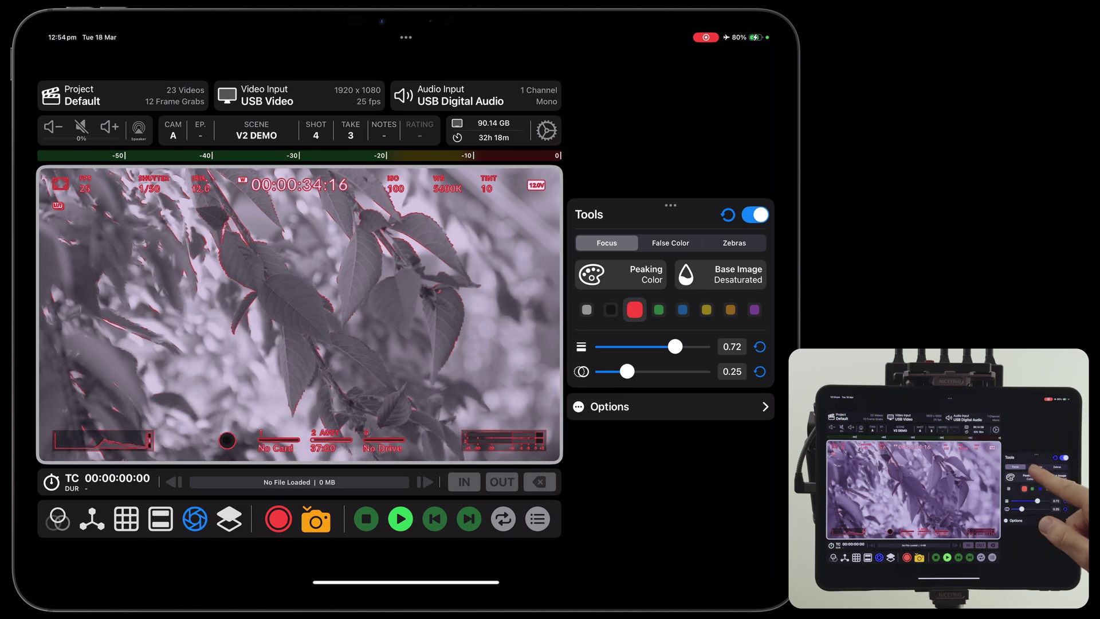
click(670, 242)
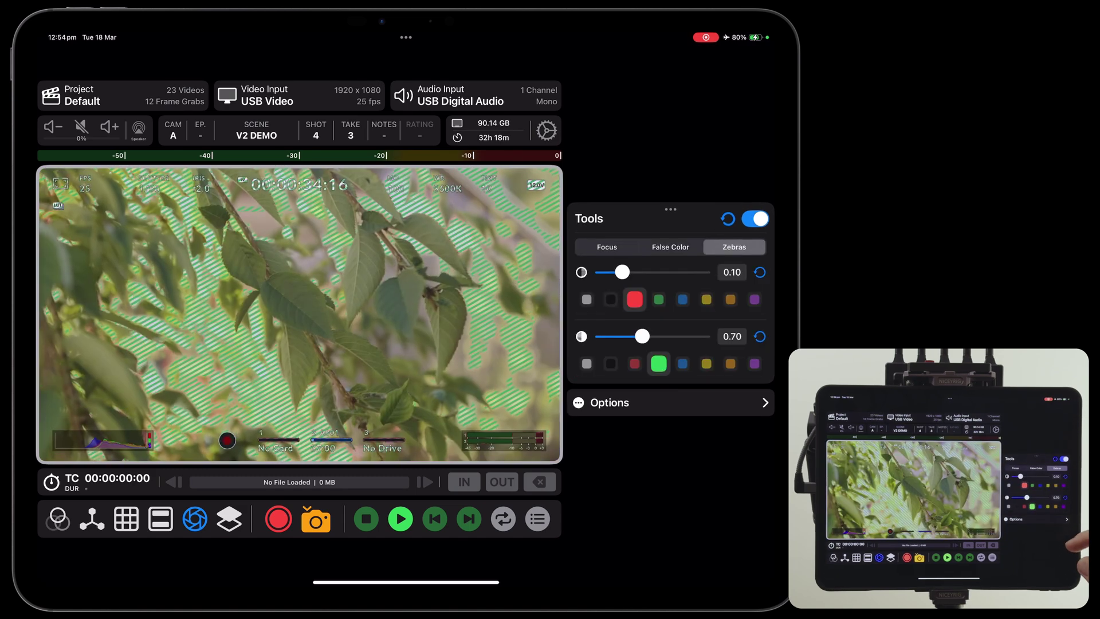
click(687, 245)
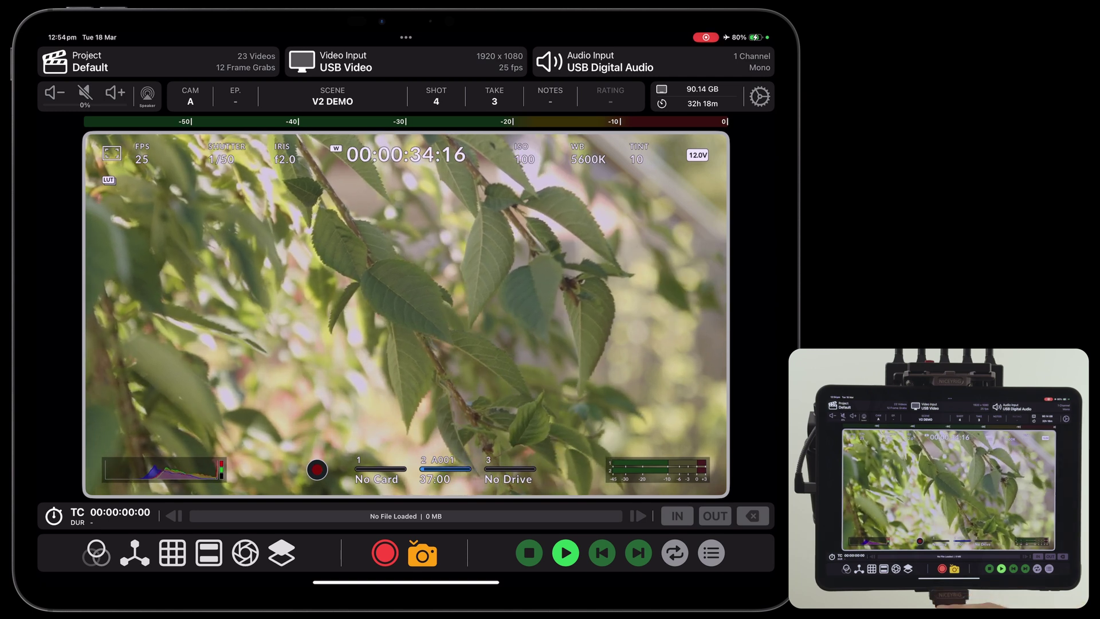
Open the Videos library, play today's clip 2025-03-18_11-15-17_7834.mov and skip ahead
click(711, 553)
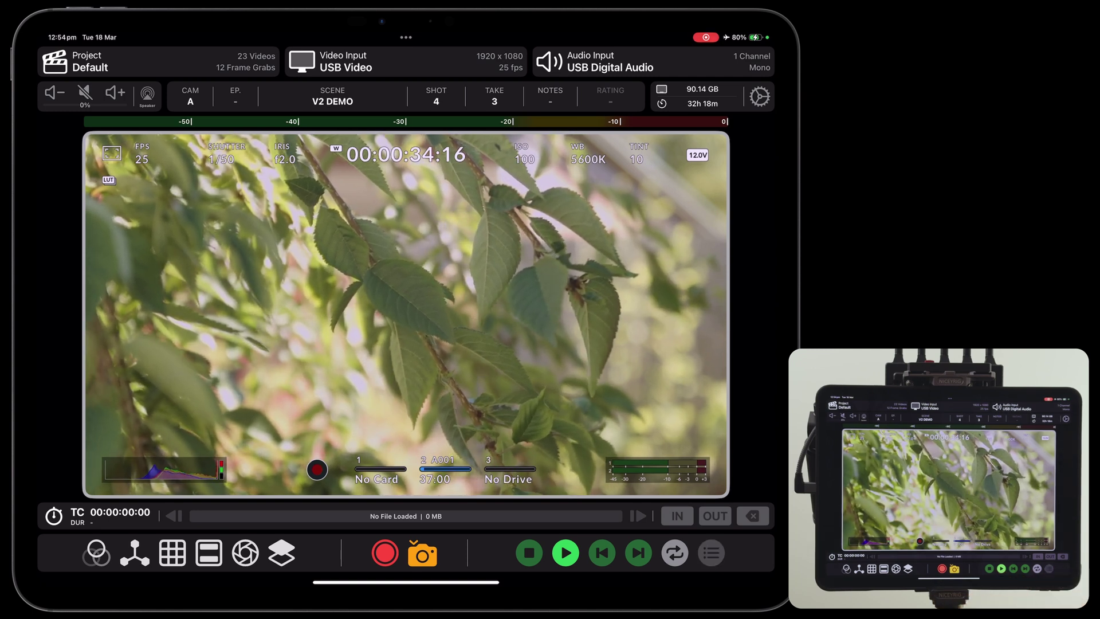
scroll(405, 326, up, 1)
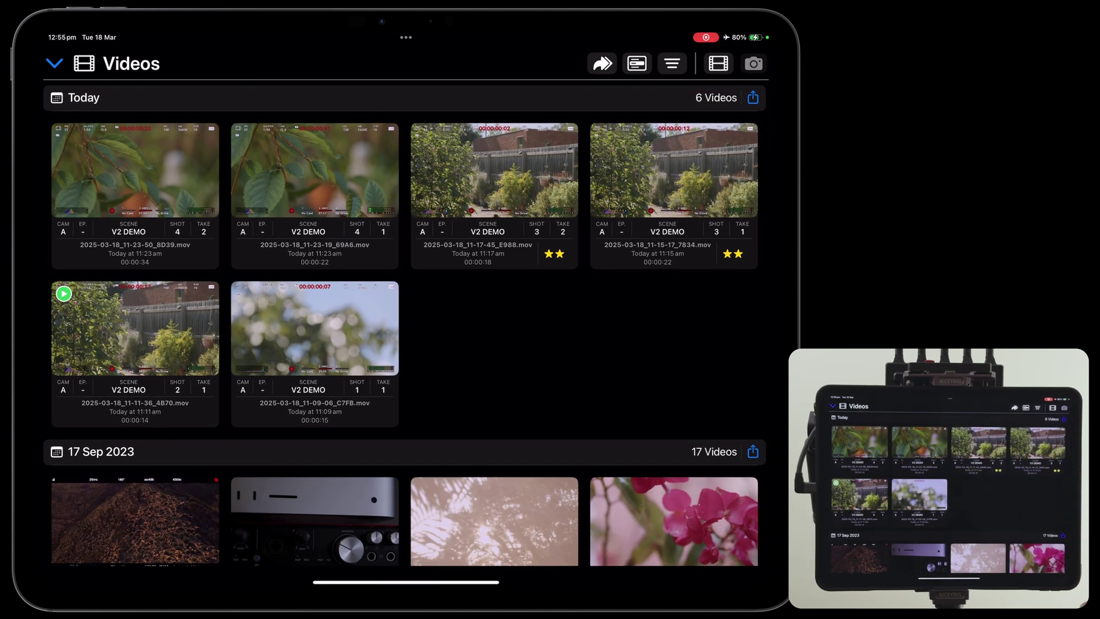
click(673, 170)
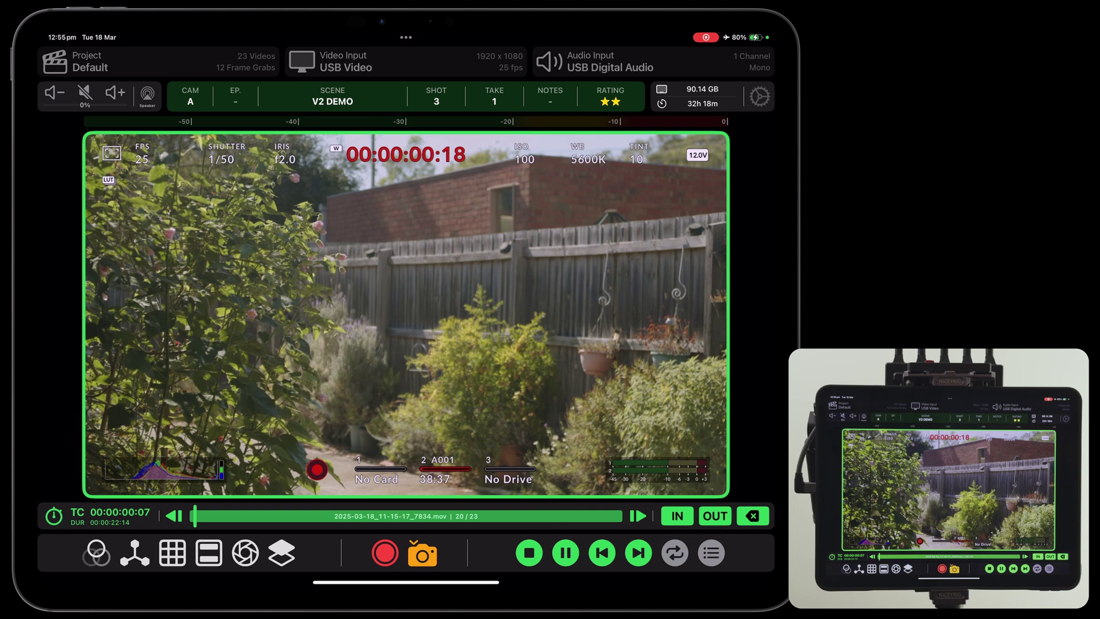
drag(223, 516, 430, 516)
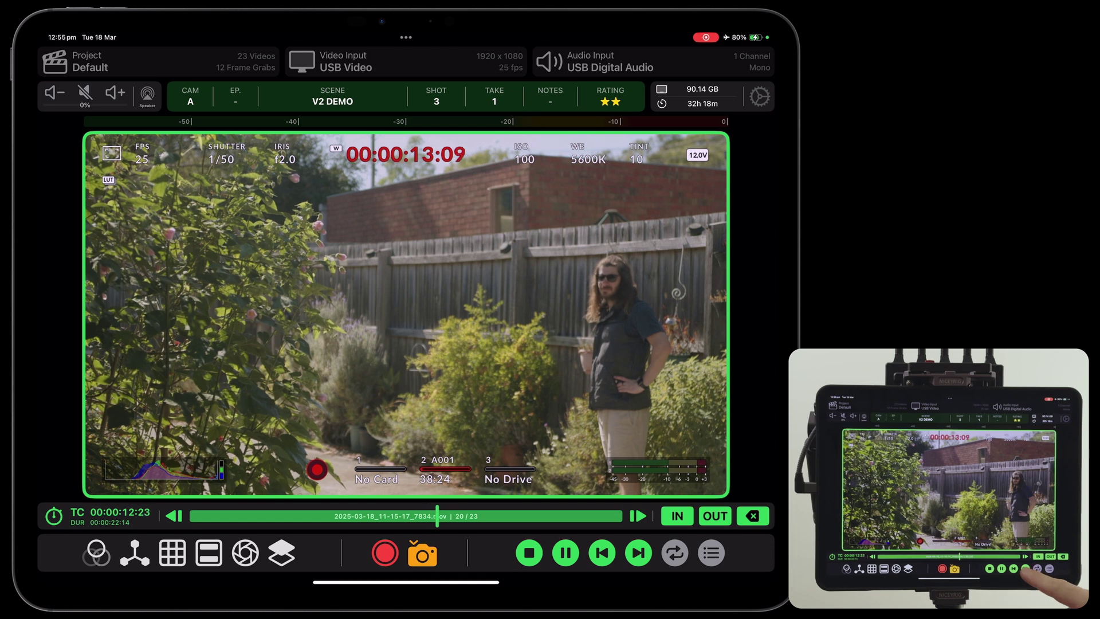
Advance to clip E988, jump forward, play and pause it, and scrub back slightly
click(638, 552)
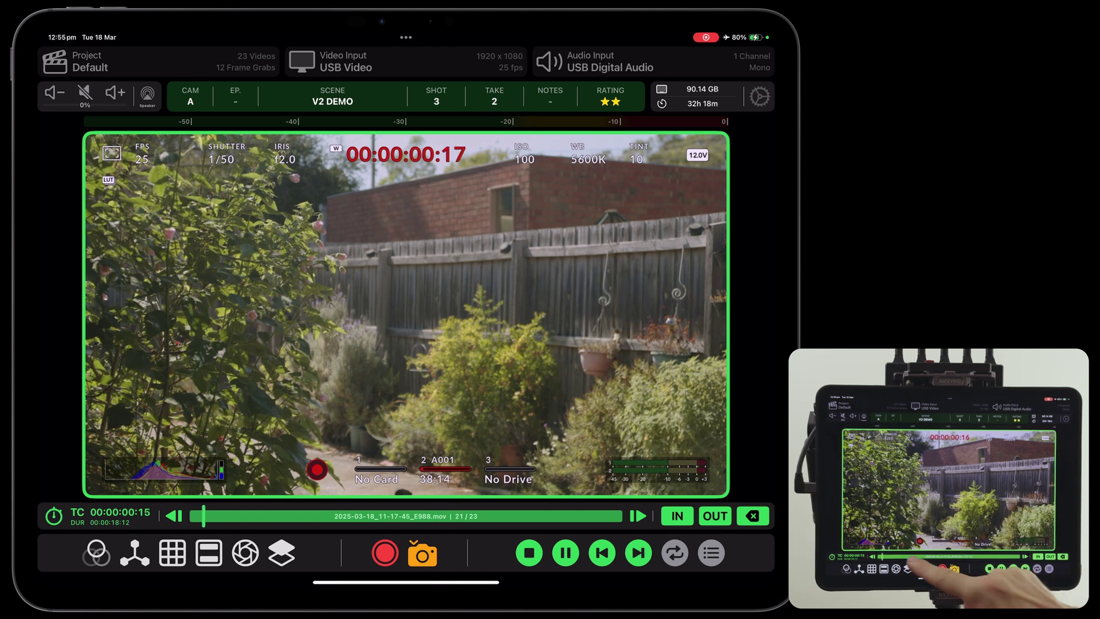
mouse_move(204, 516)
mouse_down()
mouse_move(335, 515)
mouse_move(227, 515)
mouse_move(259, 516)
mouse_up()
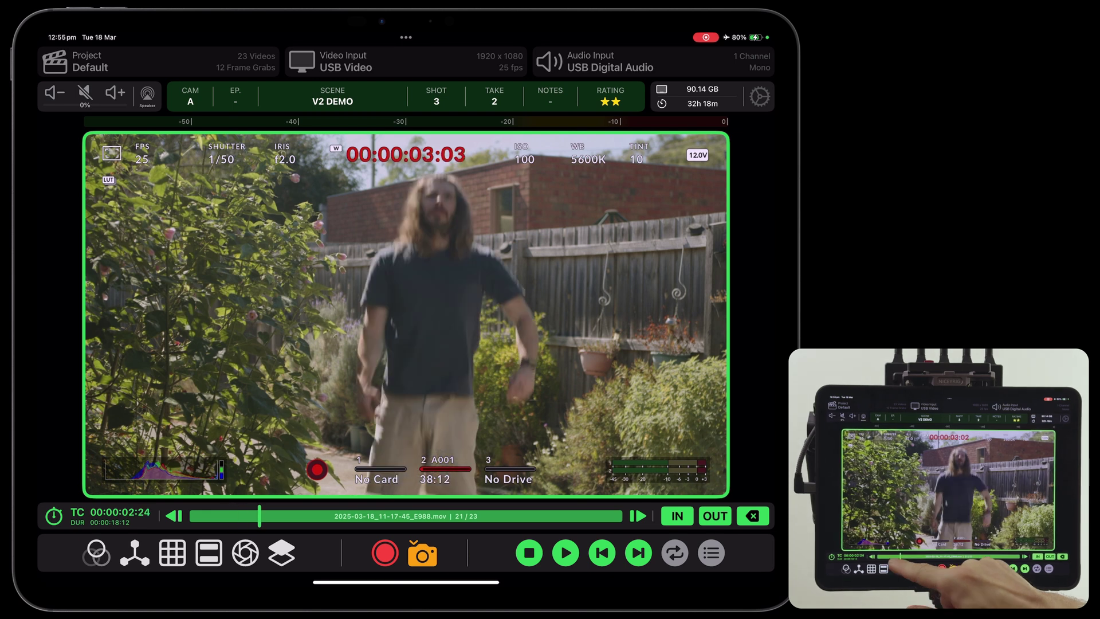
click(565, 553)
click(565, 553)
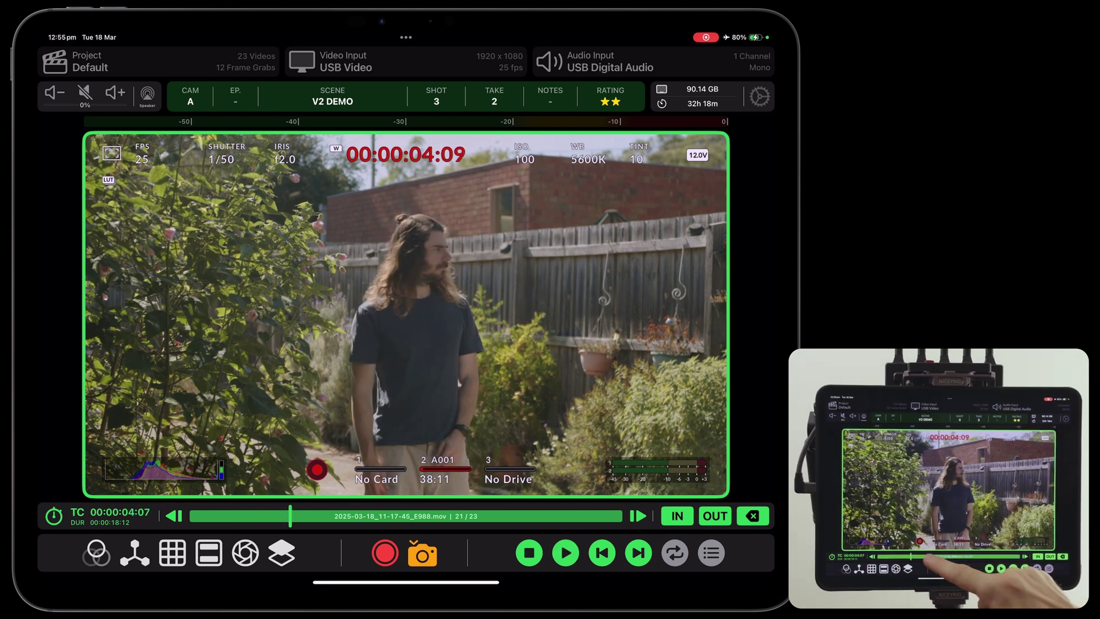
mouse_move(290, 515)
mouse_down()
mouse_move(255, 515)
mouse_move(282, 515)
mouse_up()
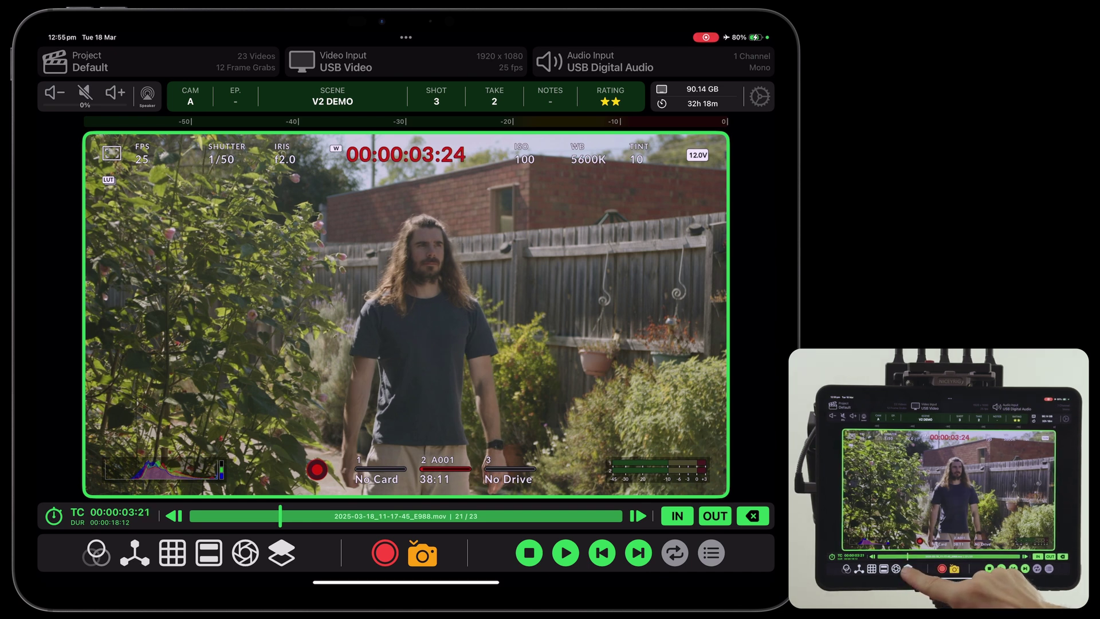
click(282, 553)
Dock the composite controls and load ColesOverlay_Blank_V1 from Files as the overlay
click(277, 237)
click(290, 270)
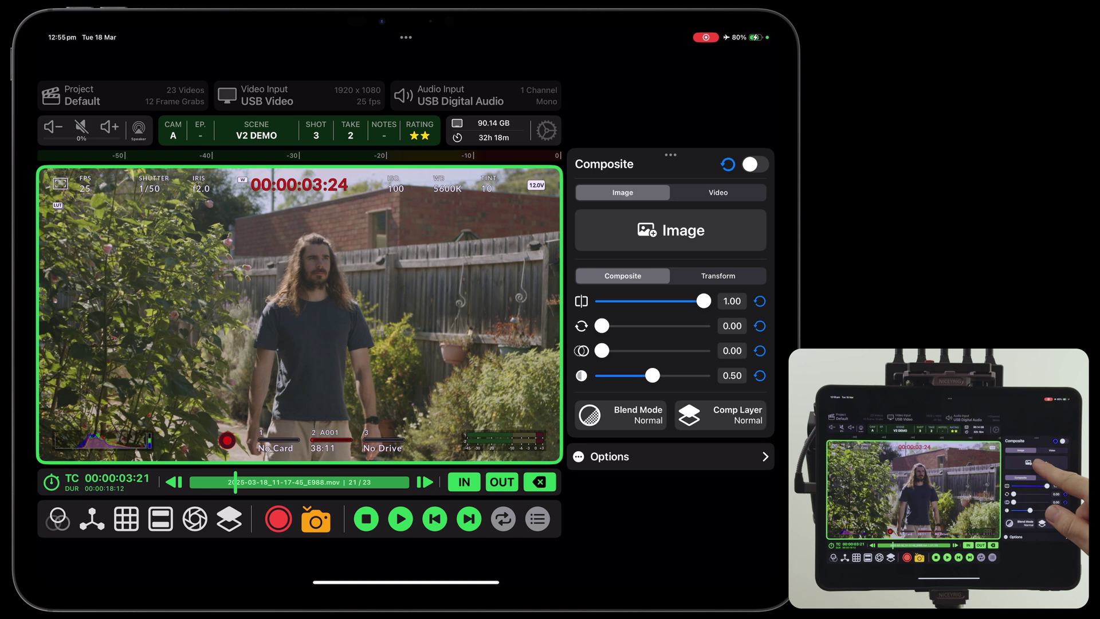
click(670, 230)
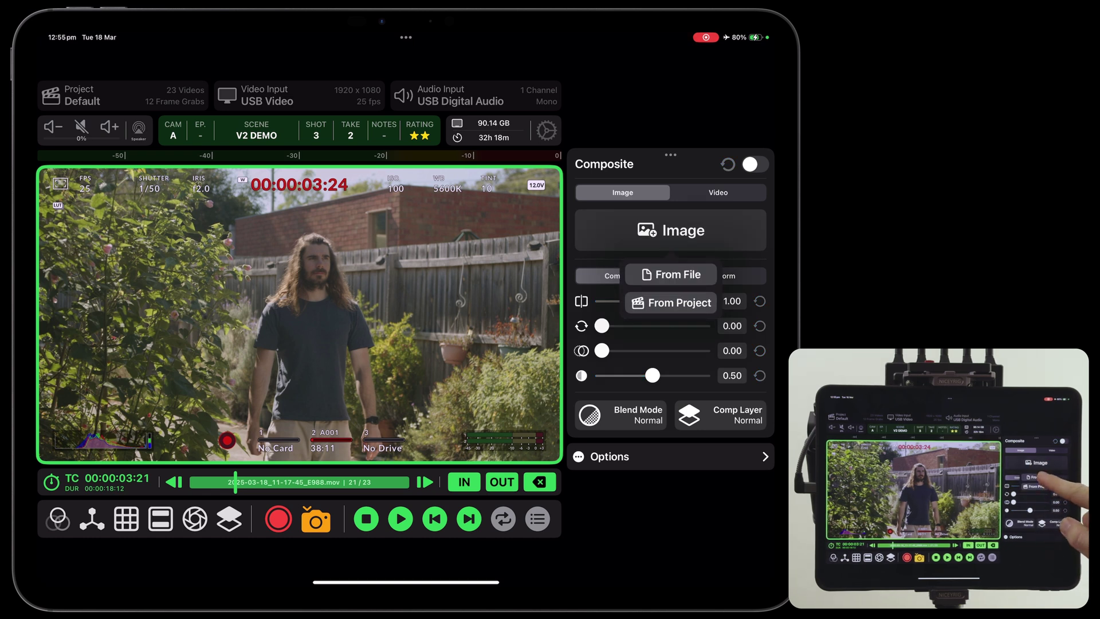
click(670, 274)
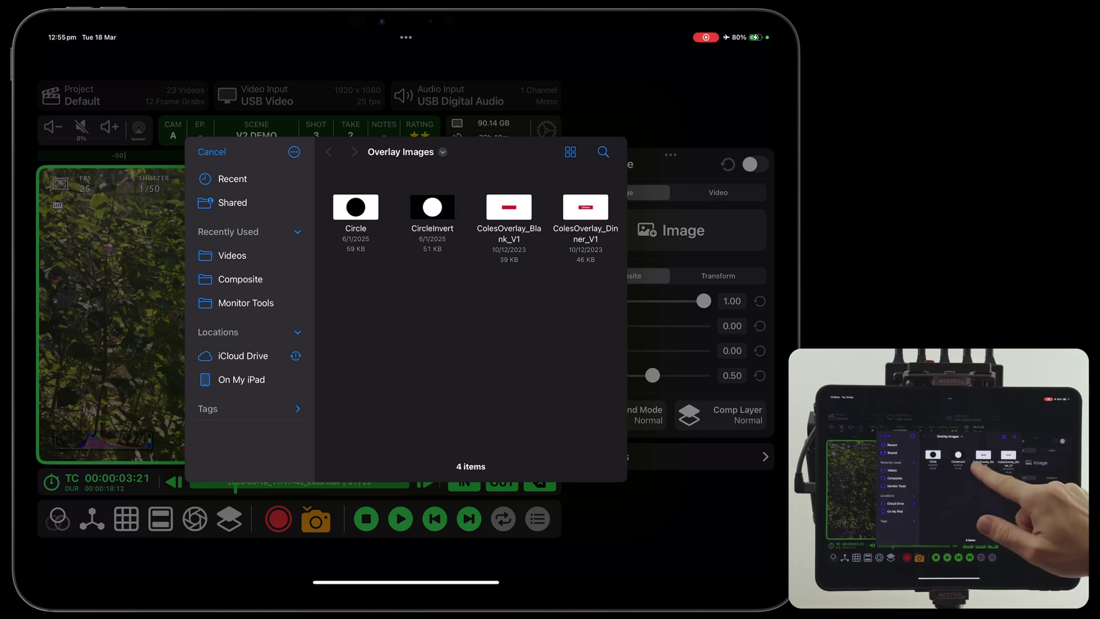
click(509, 207)
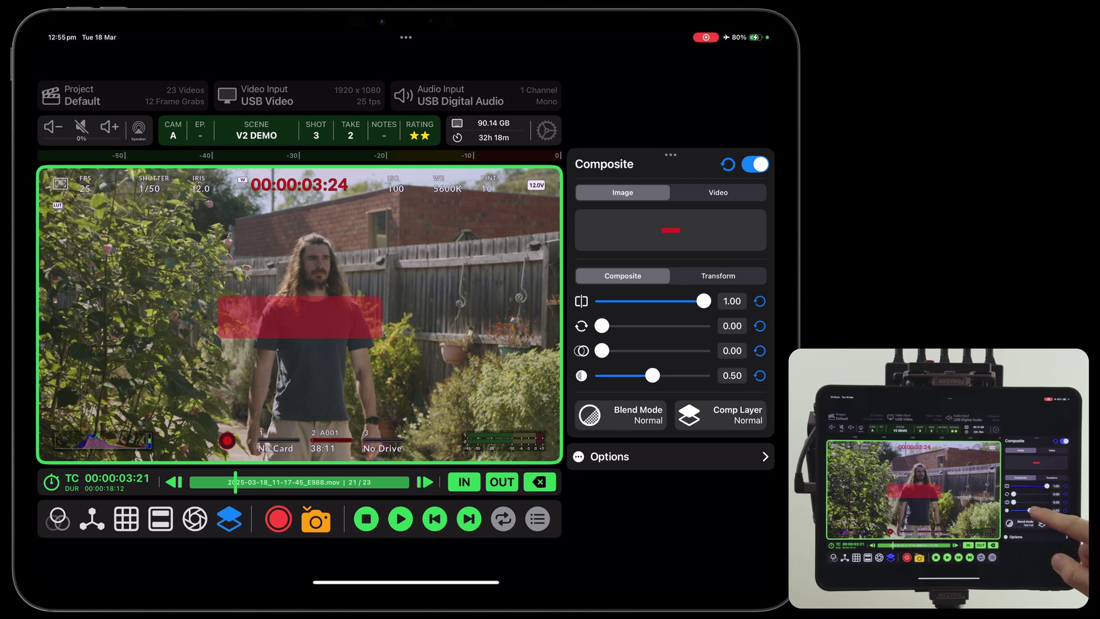
Raise the overlay value to 0.80 and try blend modes before returning to Normal
mouse_move(652, 375)
mouse_down()
mouse_move(624, 376)
mouse_move(684, 376)
mouse_up()
click(615, 414)
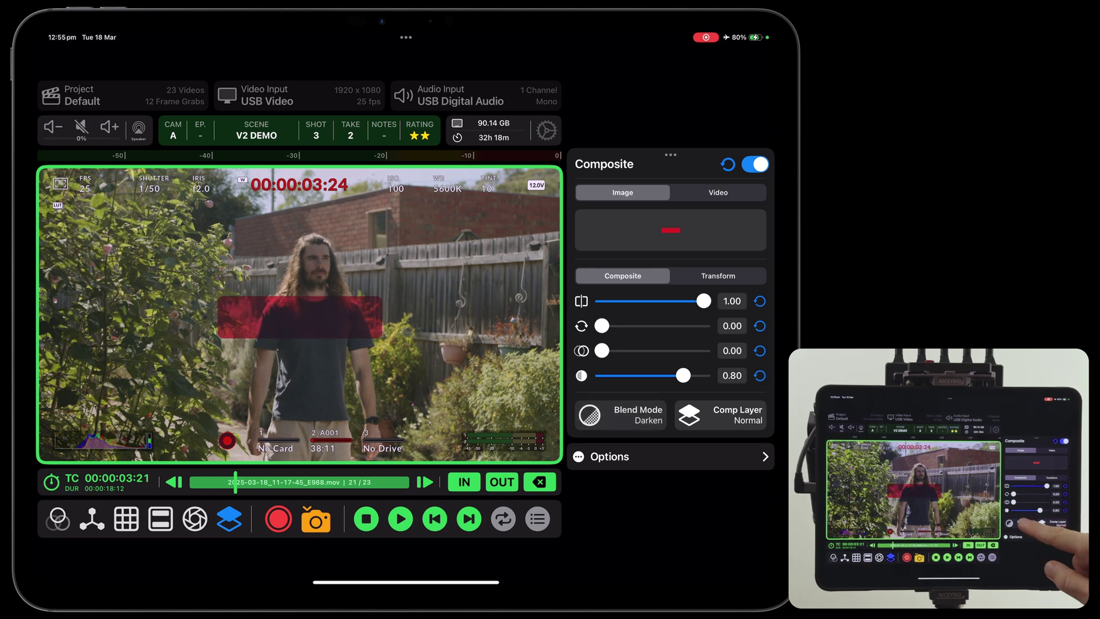
click(616, 414)
click(615, 414)
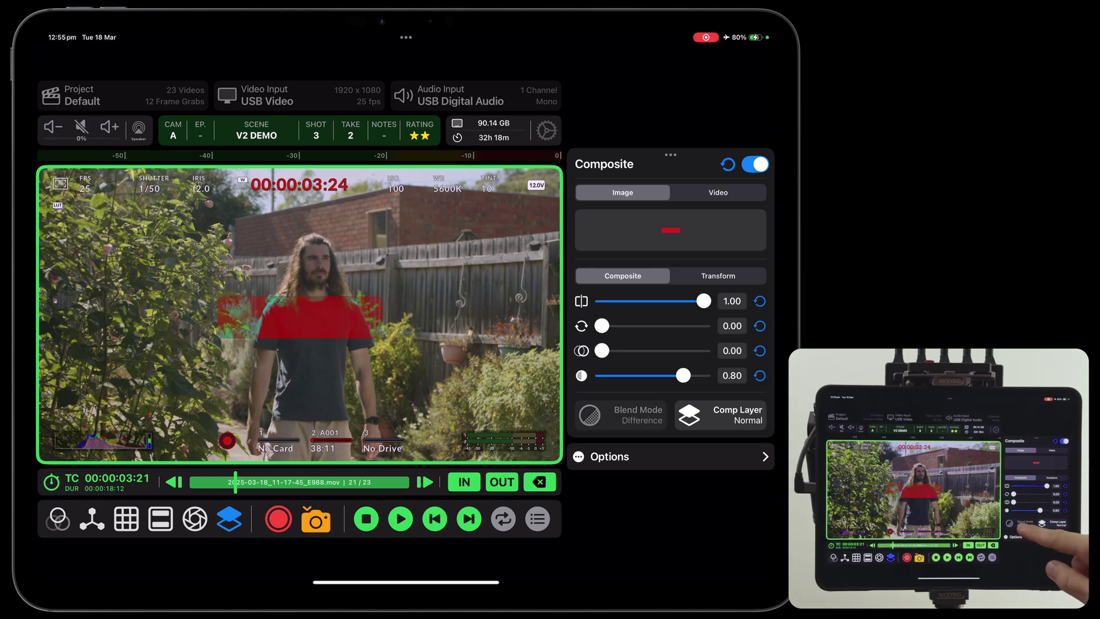
click(616, 414)
click(615, 414)
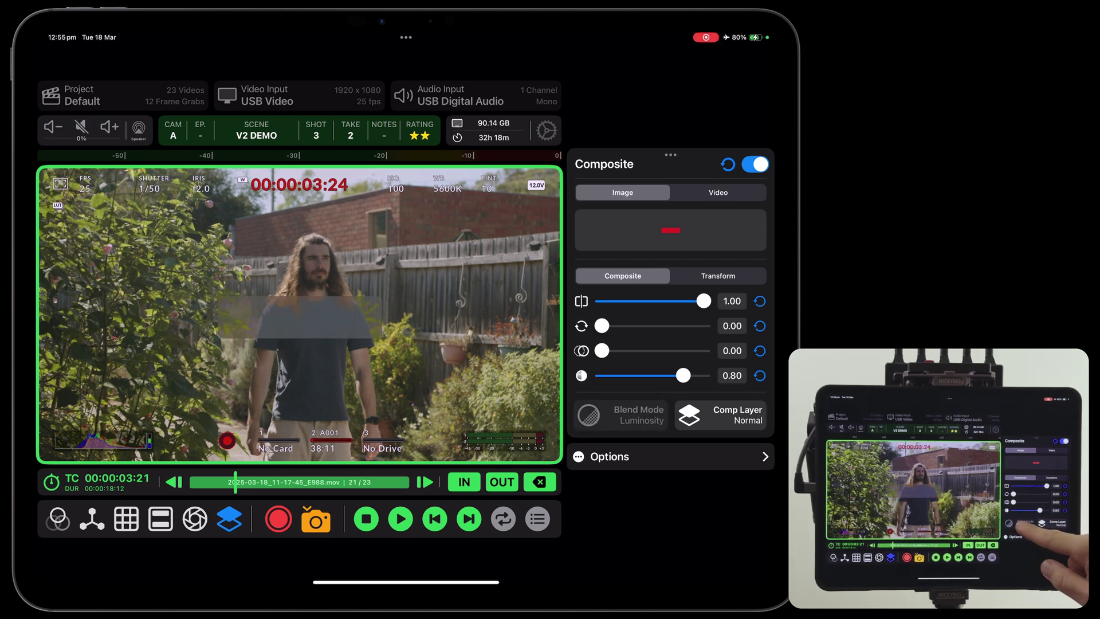
click(445, 148)
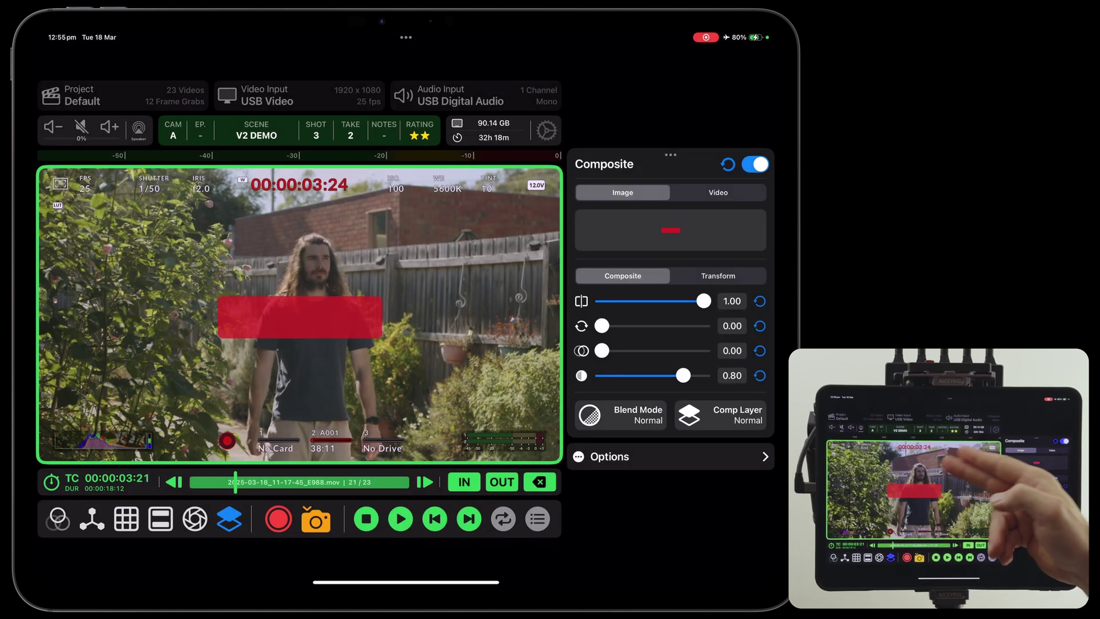
Rotate and enlarge the red bar overlay, reset all four transform values, and return to live
click(718, 275)
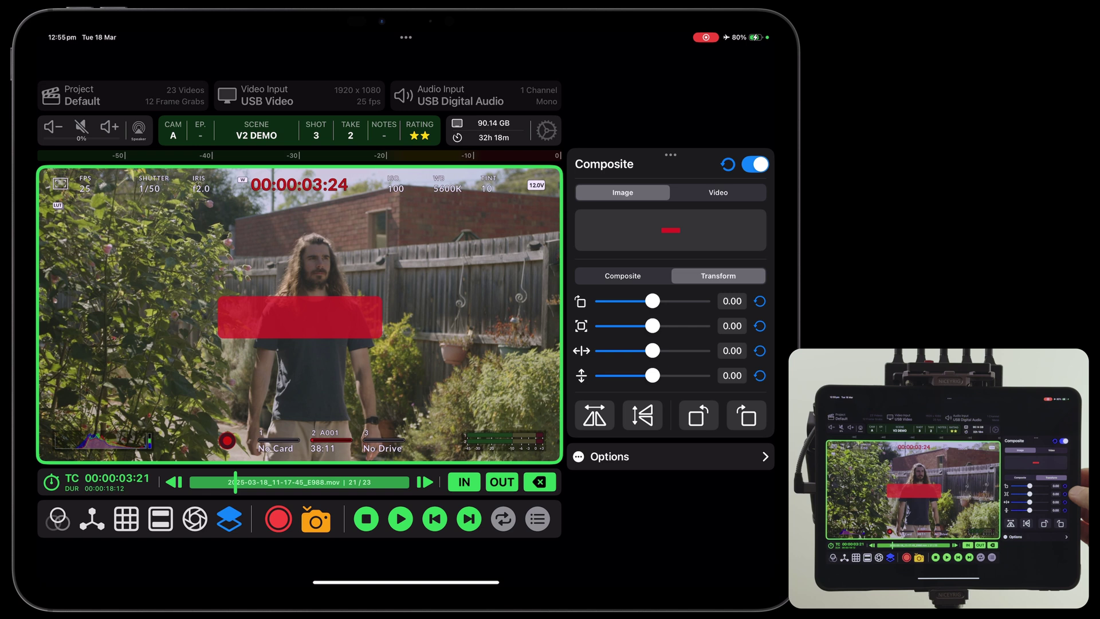
mouse_move(654, 301)
mouse_down()
mouse_move(699, 301)
mouse_move(643, 301)
mouse_move(671, 325)
mouse_move(673, 351)
mouse_move(642, 350)
mouse_move(655, 351)
mouse_move(666, 375)
mouse_move(643, 376)
mouse_move(654, 376)
mouse_up()
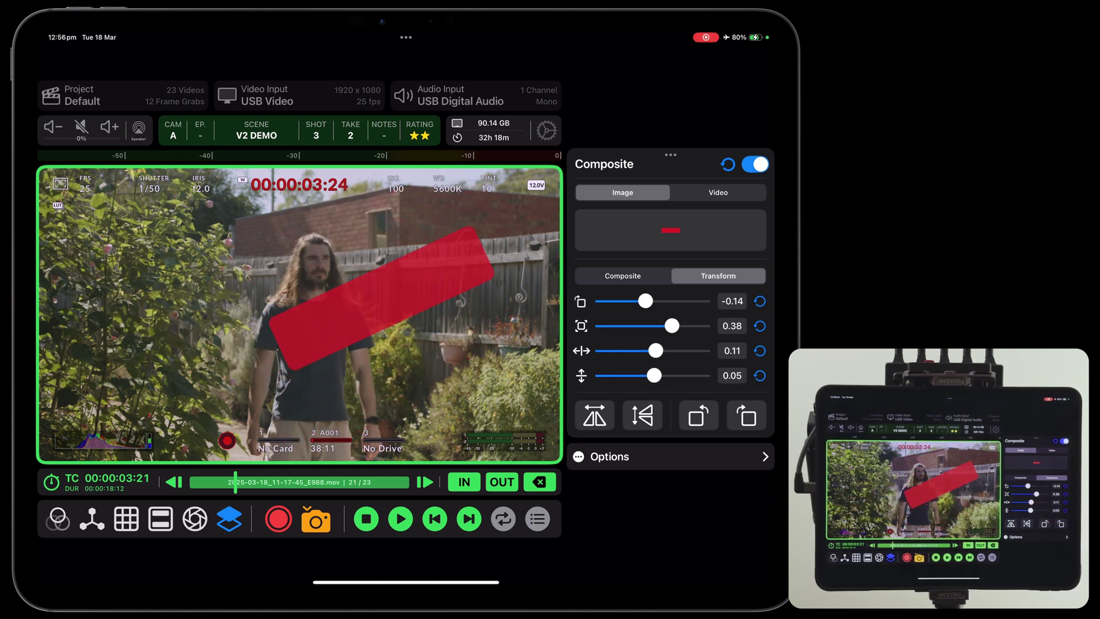
click(759, 375)
click(760, 351)
click(760, 326)
click(759, 301)
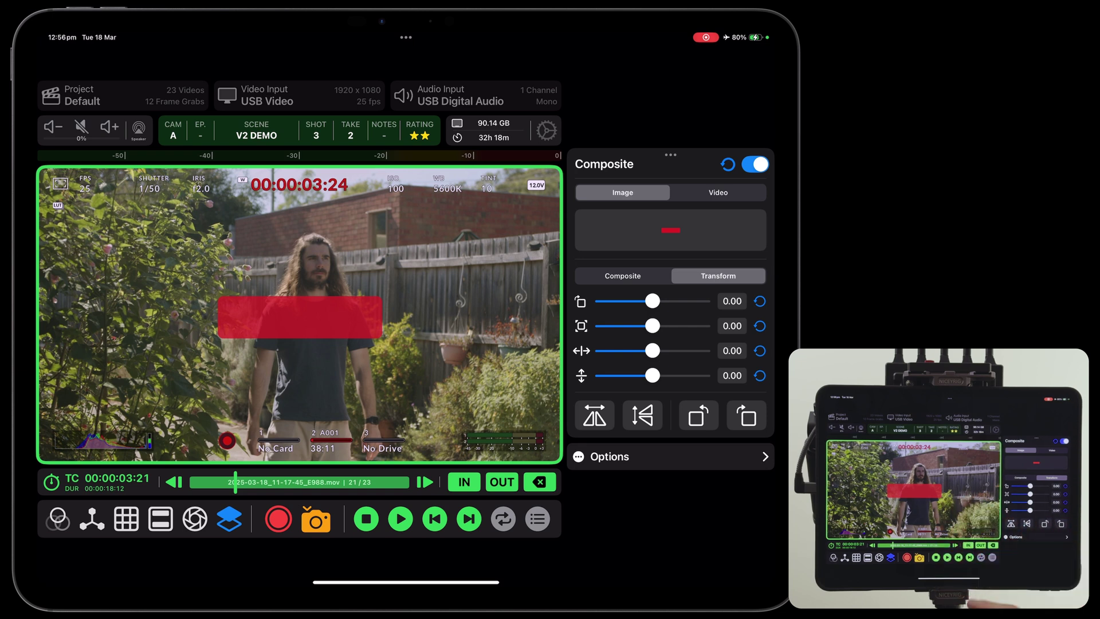
click(367, 518)
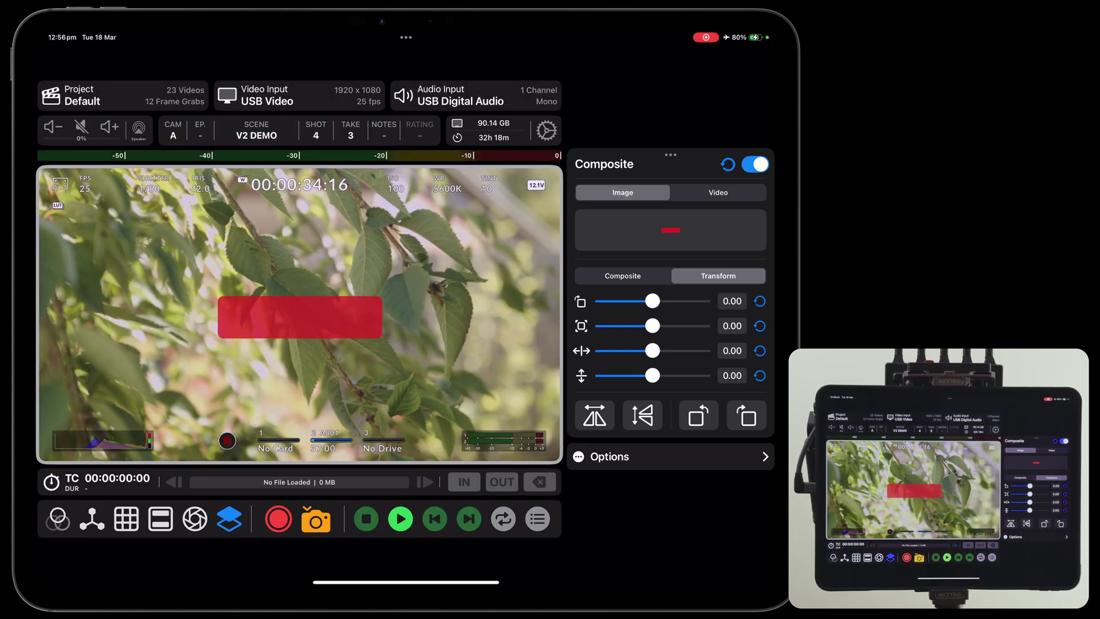
click(622, 275)
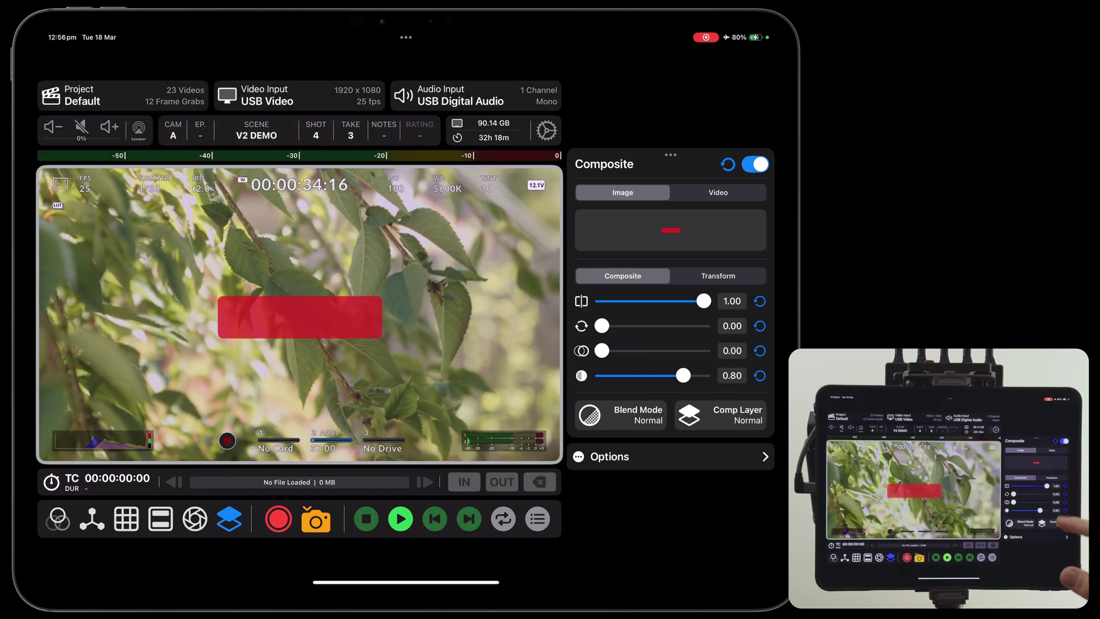
Load the yellow daisies frame grab from the project as overlay at 0.50
click(670, 229)
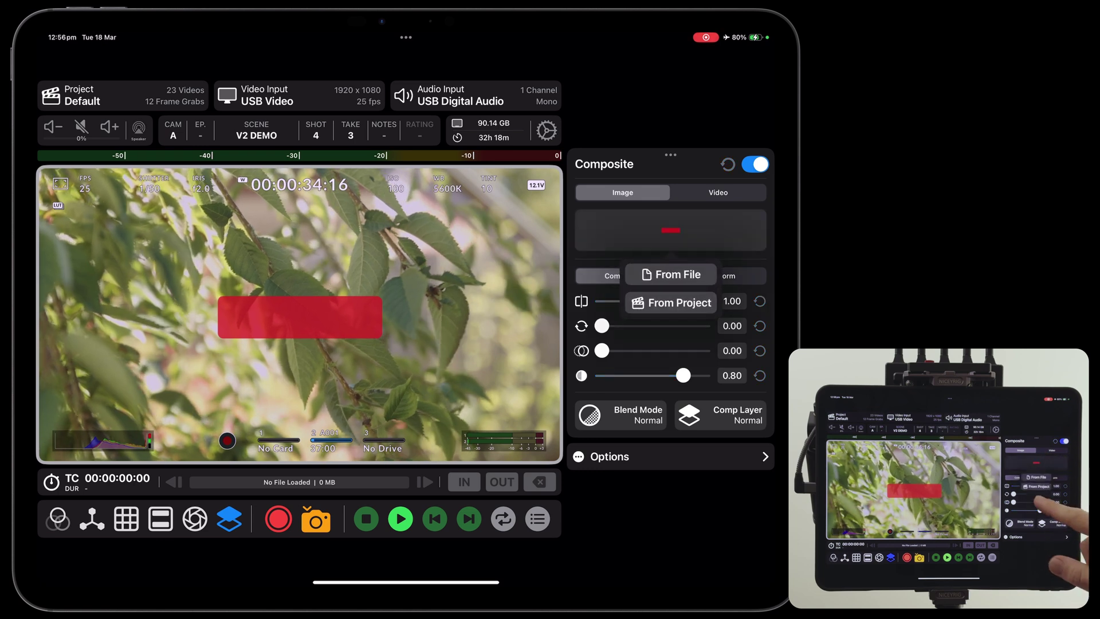
click(670, 301)
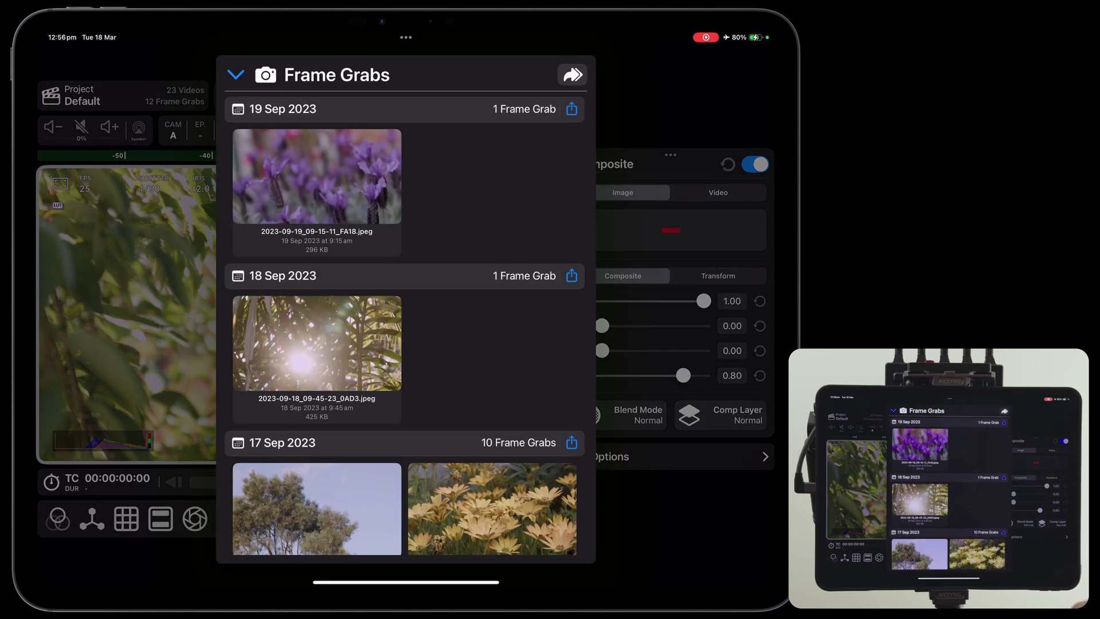
scroll(404, 335, down, 5)
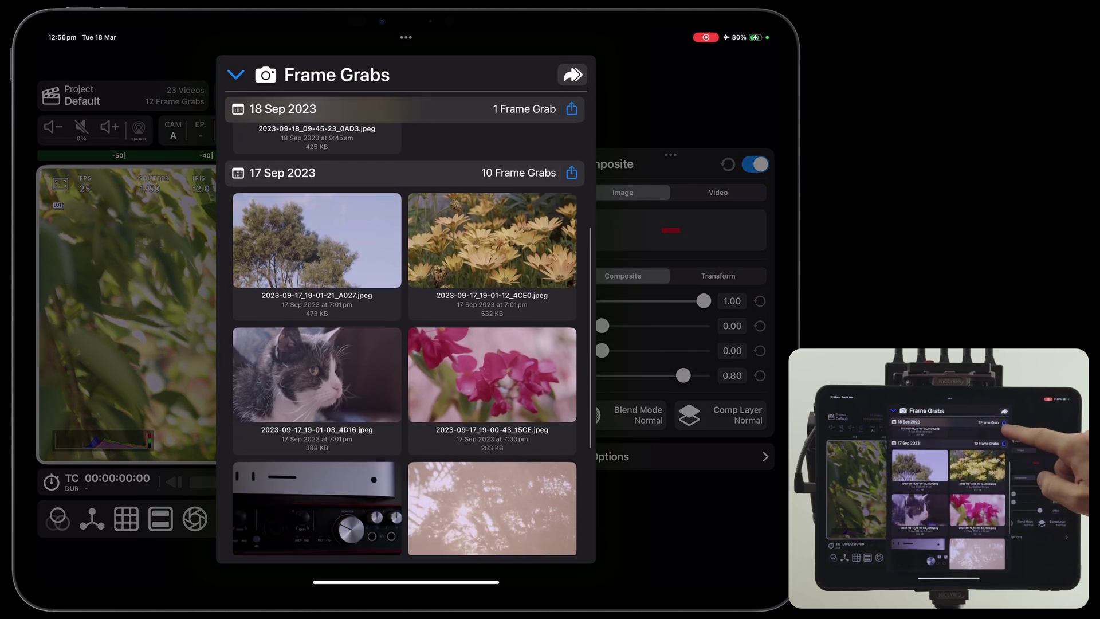
scroll(404, 335, up, 5)
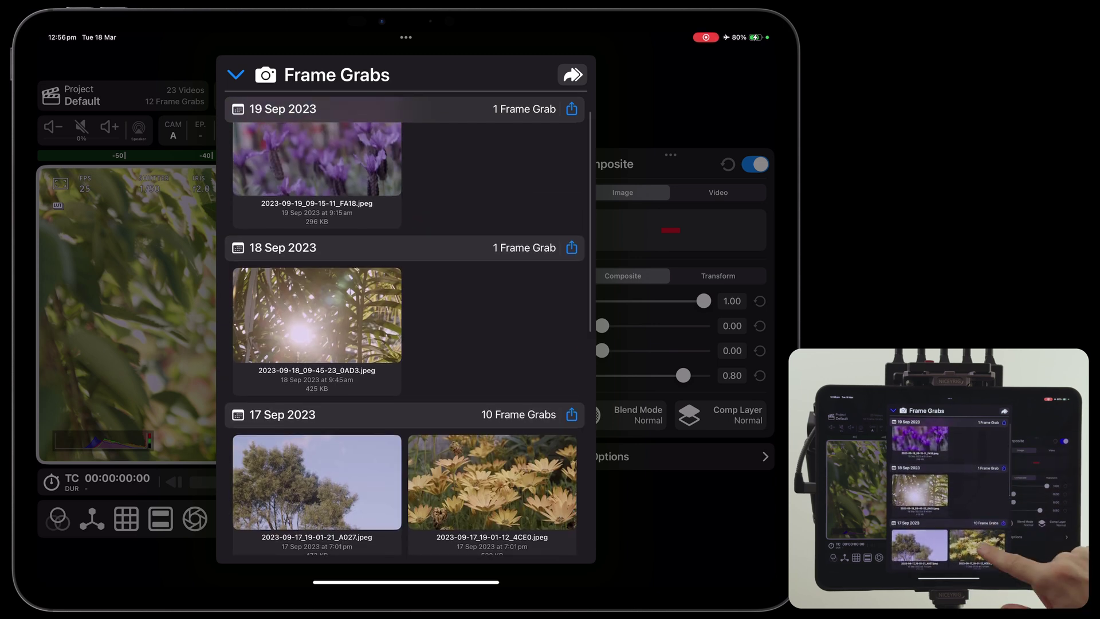
click(491, 481)
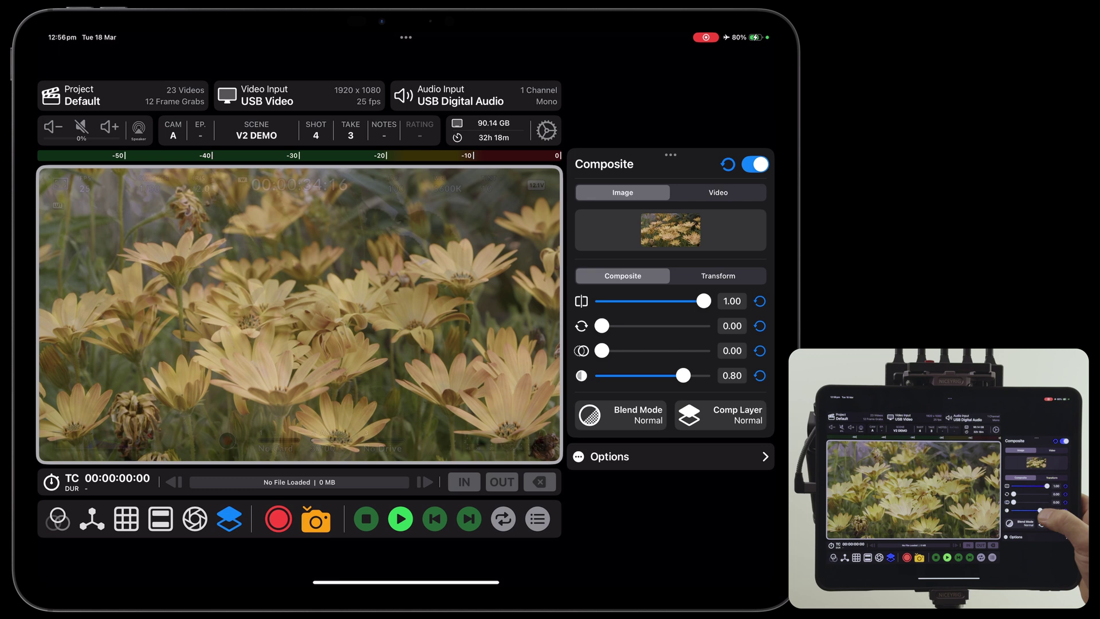
mouse_move(683, 375)
mouse_down()
mouse_move(601, 375)
mouse_move(704, 376)
mouse_move(602, 375)
mouse_move(703, 375)
mouse_move(646, 375)
mouse_up()
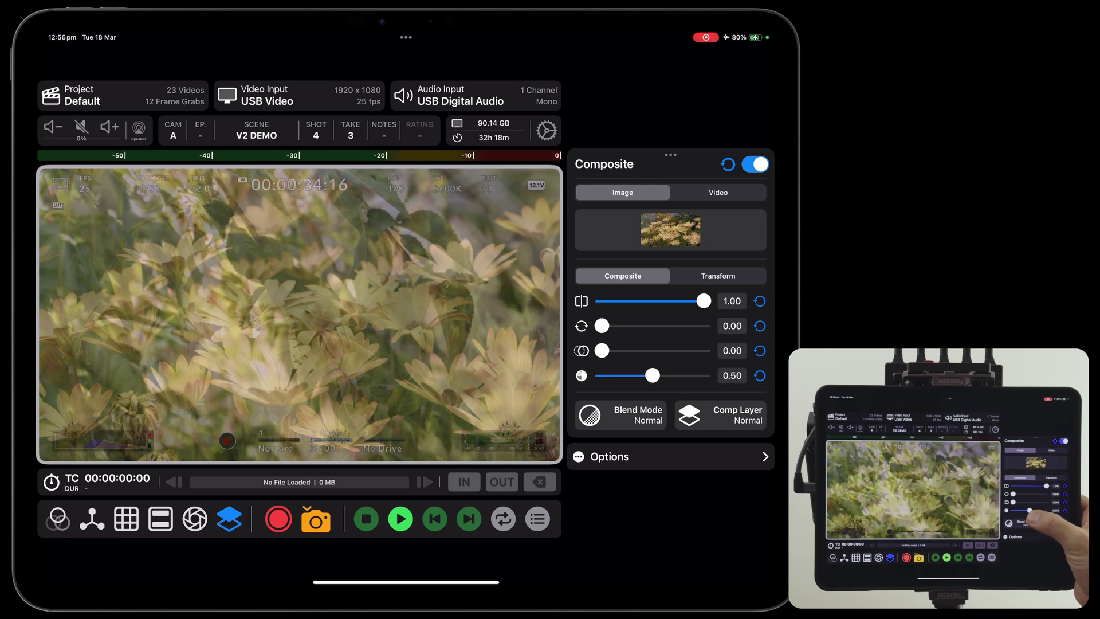
Adjust the flower overlay's wipe split and angle, and raise its opacity to nearly full
drag(704, 301, 652, 301)
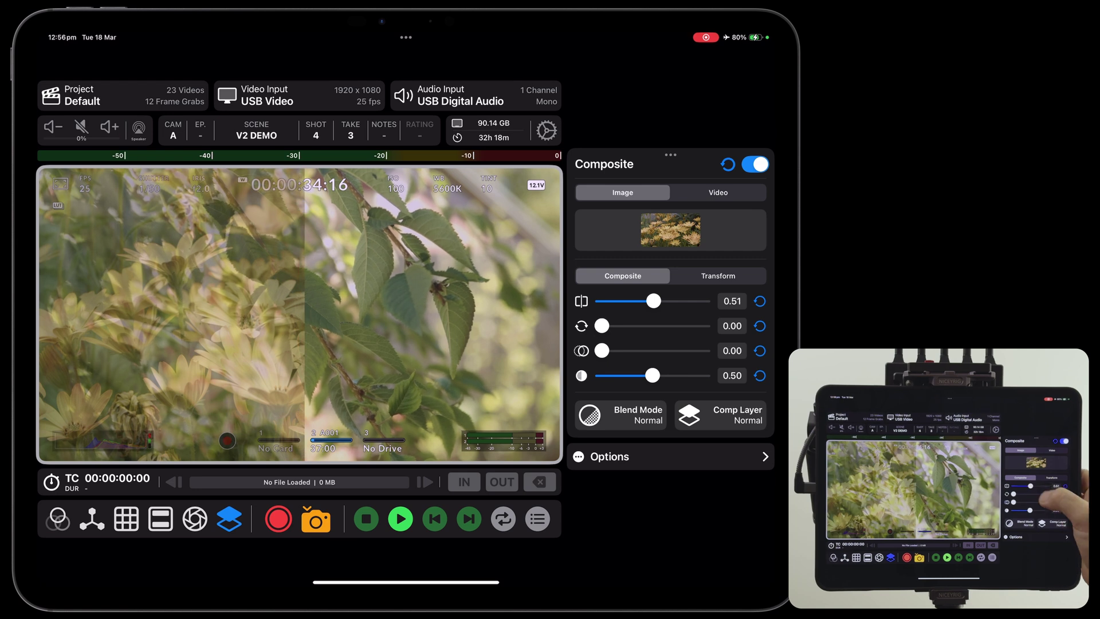
drag(602, 326, 645, 326)
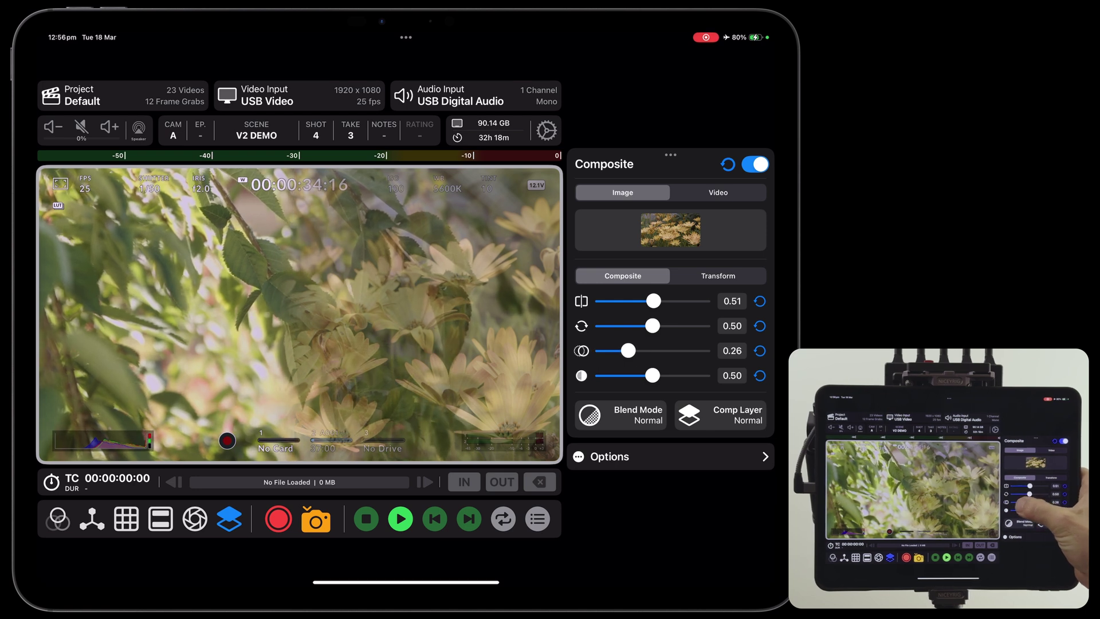
mouse_move(652, 301)
mouse_down()
mouse_move(620, 300)
mouse_move(668, 301)
mouse_move(641, 301)
mouse_up()
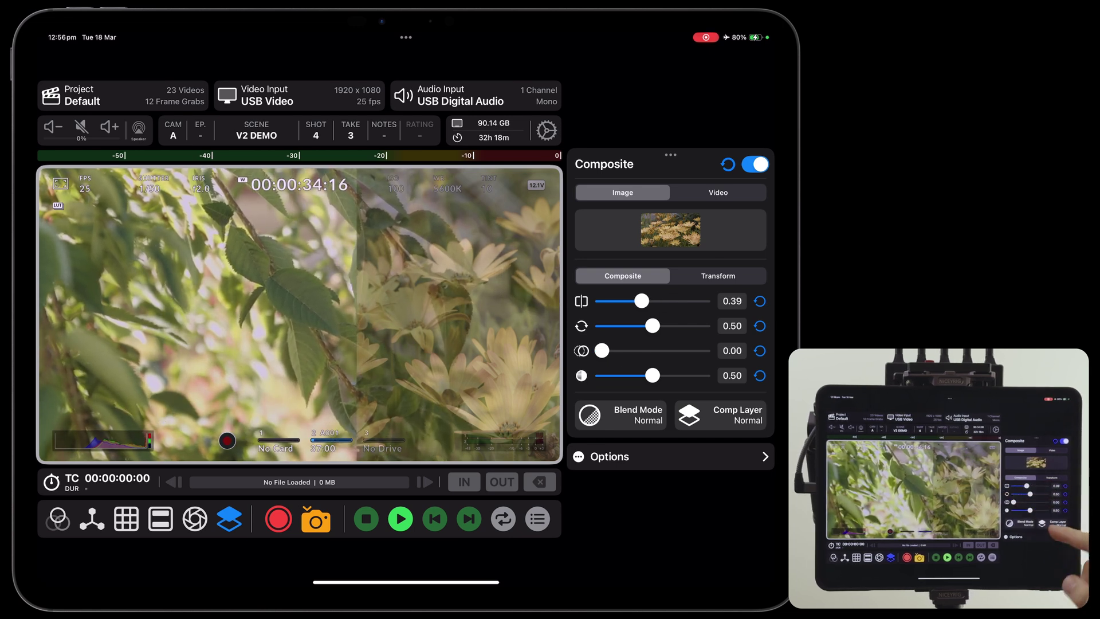
mouse_move(641, 301)
mouse_down()
mouse_move(633, 325)
mouse_move(633, 302)
mouse_move(646, 301)
mouse_up()
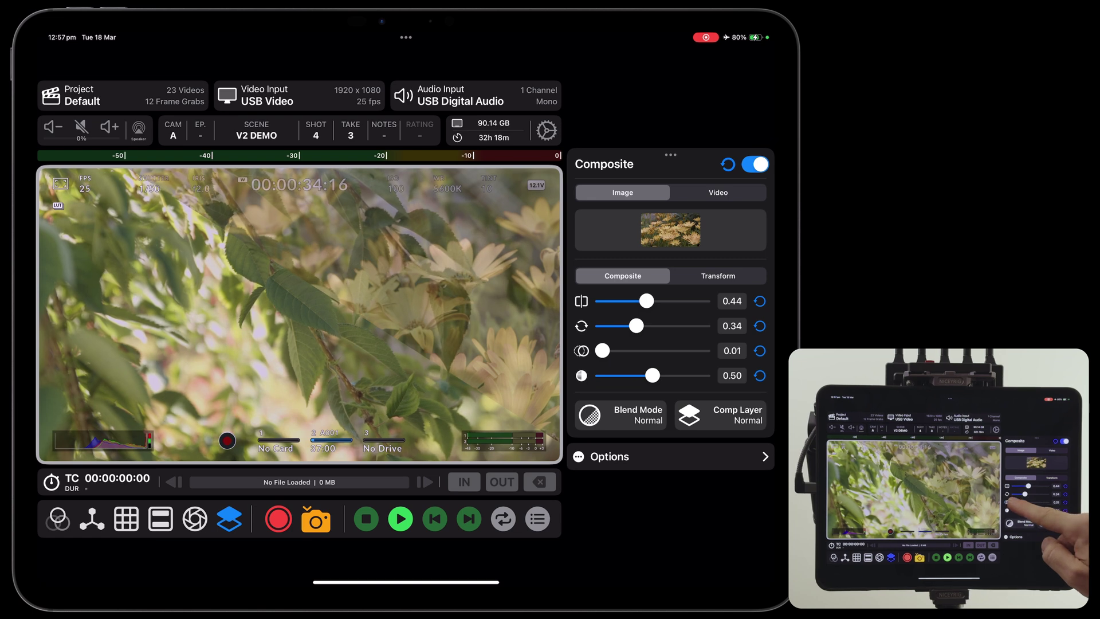
drag(652, 375, 702, 375)
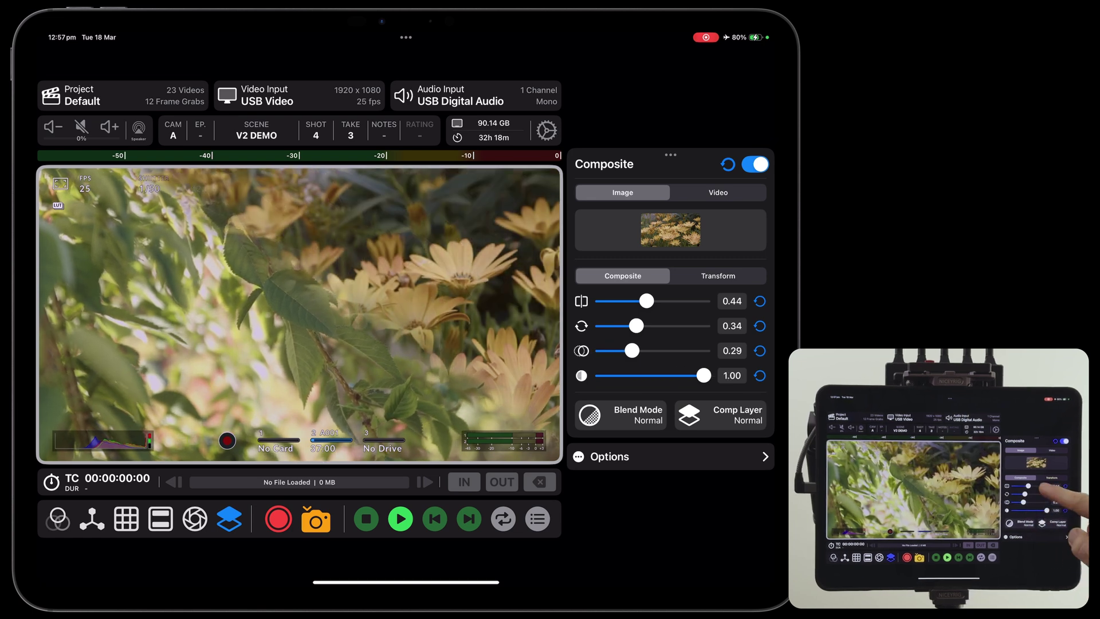
mouse_move(646, 301)
mouse_down()
mouse_move(633, 301)
mouse_move(684, 301)
mouse_move(629, 300)
mouse_move(658, 301)
mouse_up()
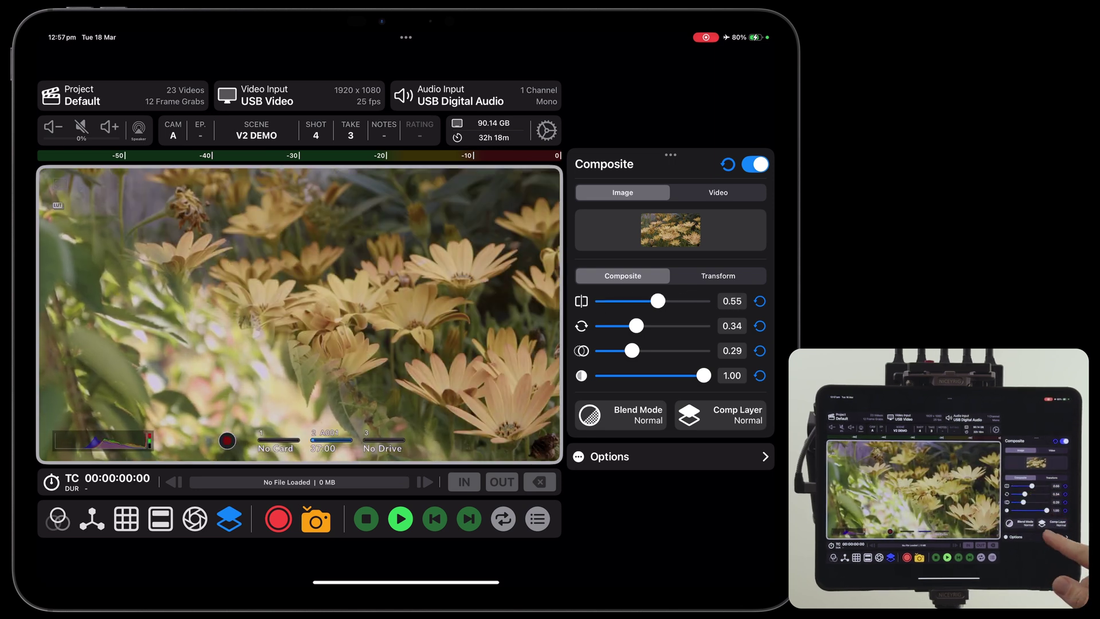
Invert the leaf and flower layer order, then clear the image and reset composite settings
click(720, 415)
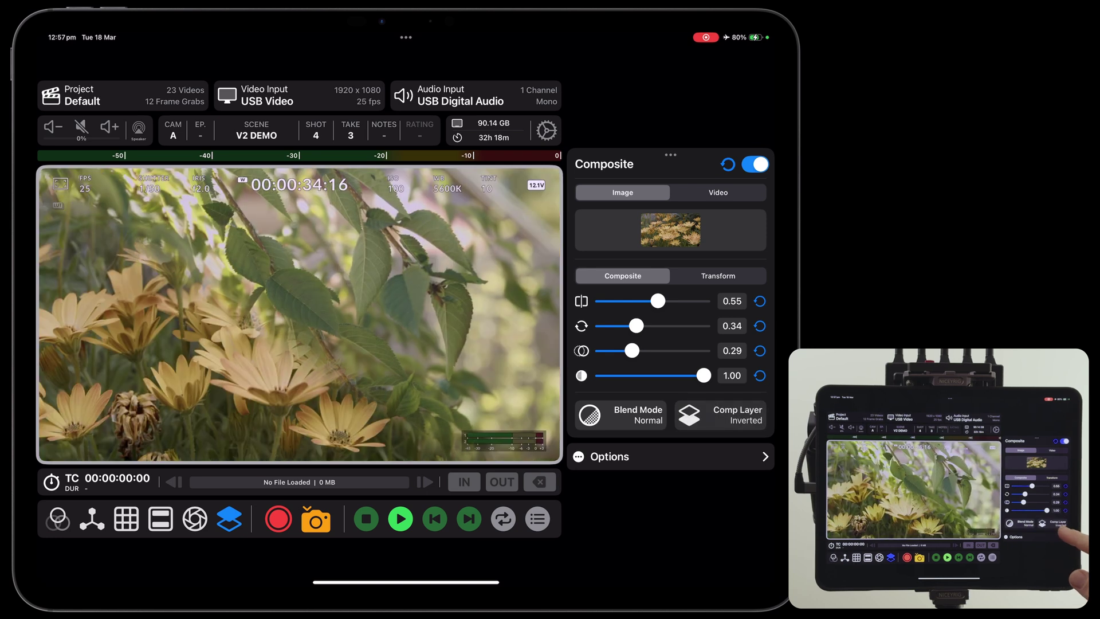
click(721, 414)
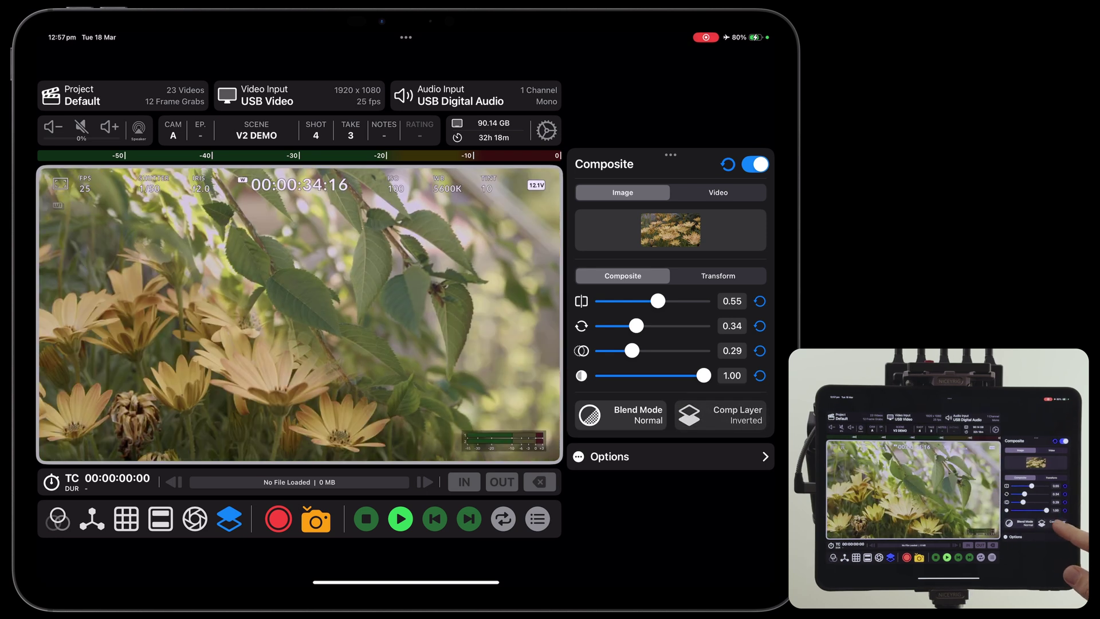
click(720, 415)
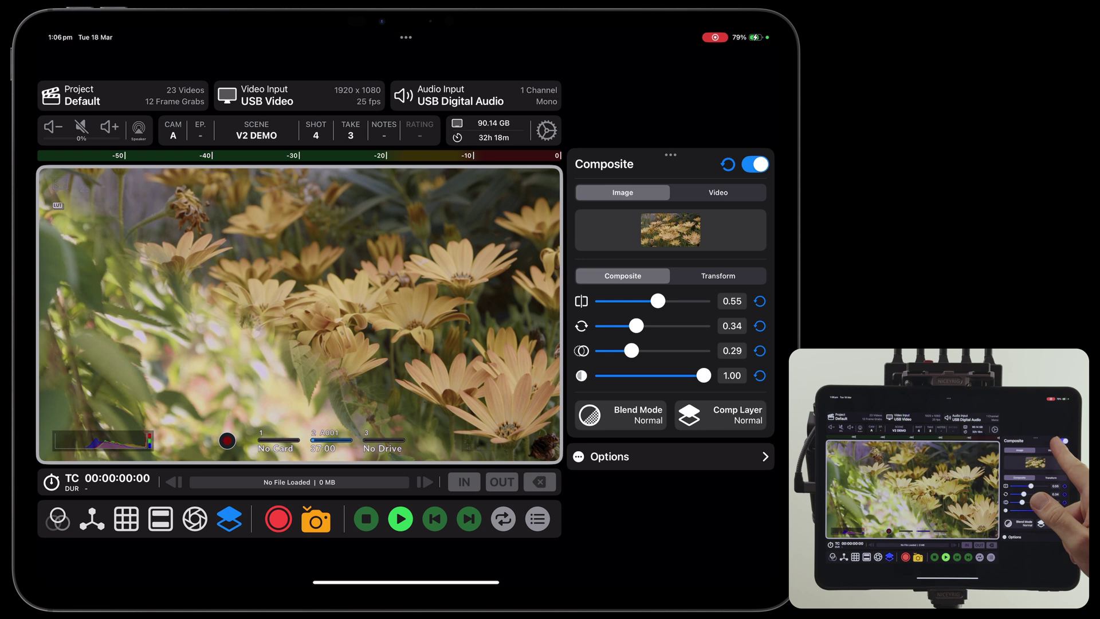
click(727, 164)
Play back recordings, step to the fence clip and pause it
click(400, 518)
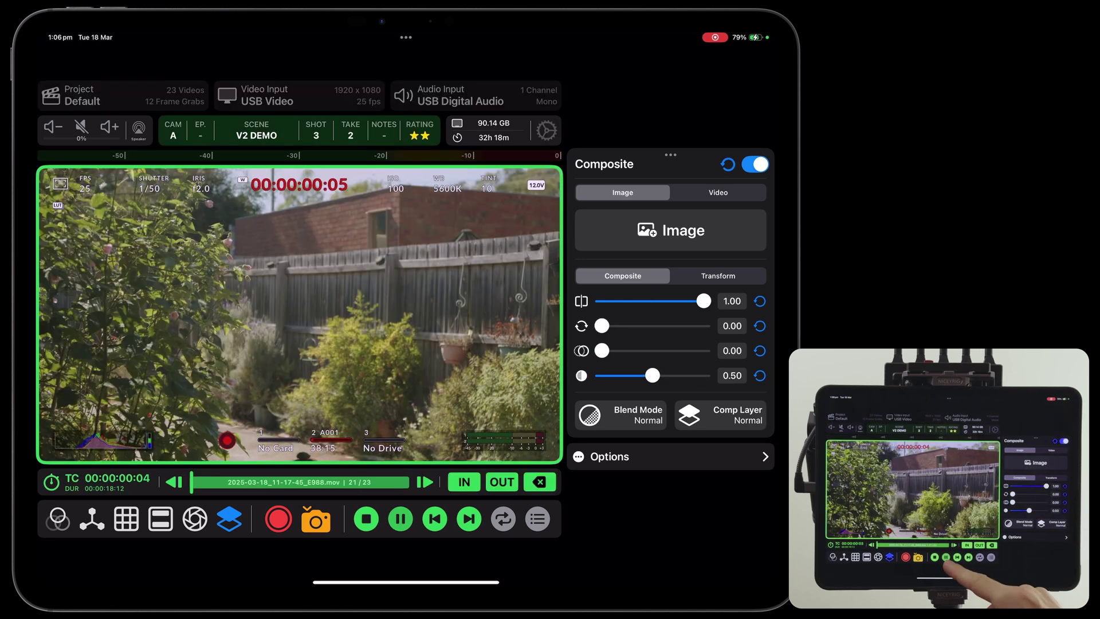
click(469, 518)
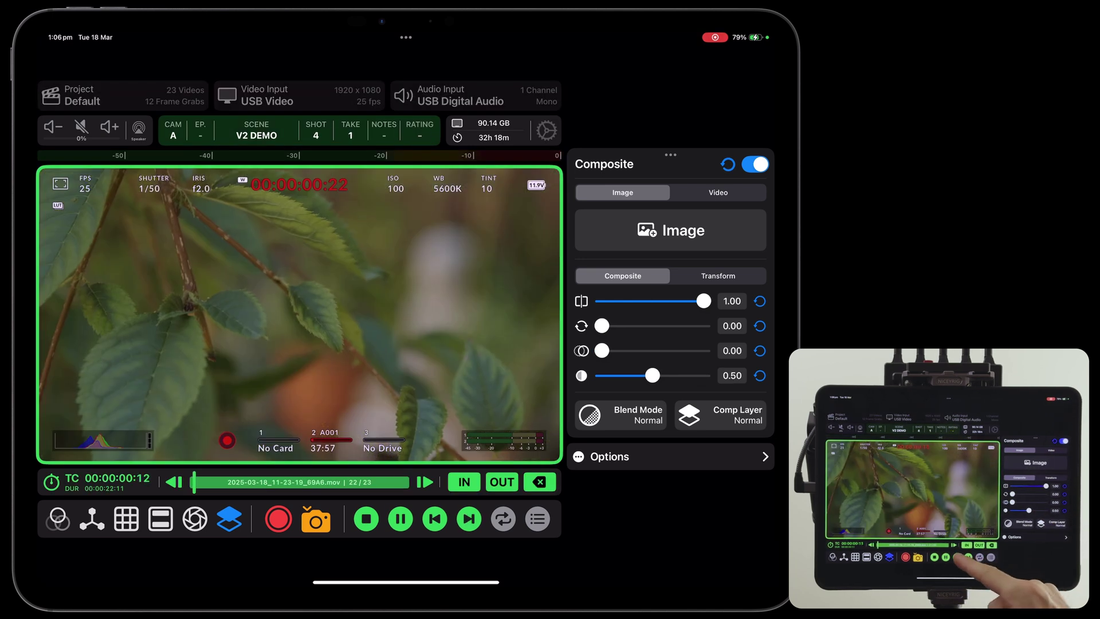
click(436, 518)
click(400, 519)
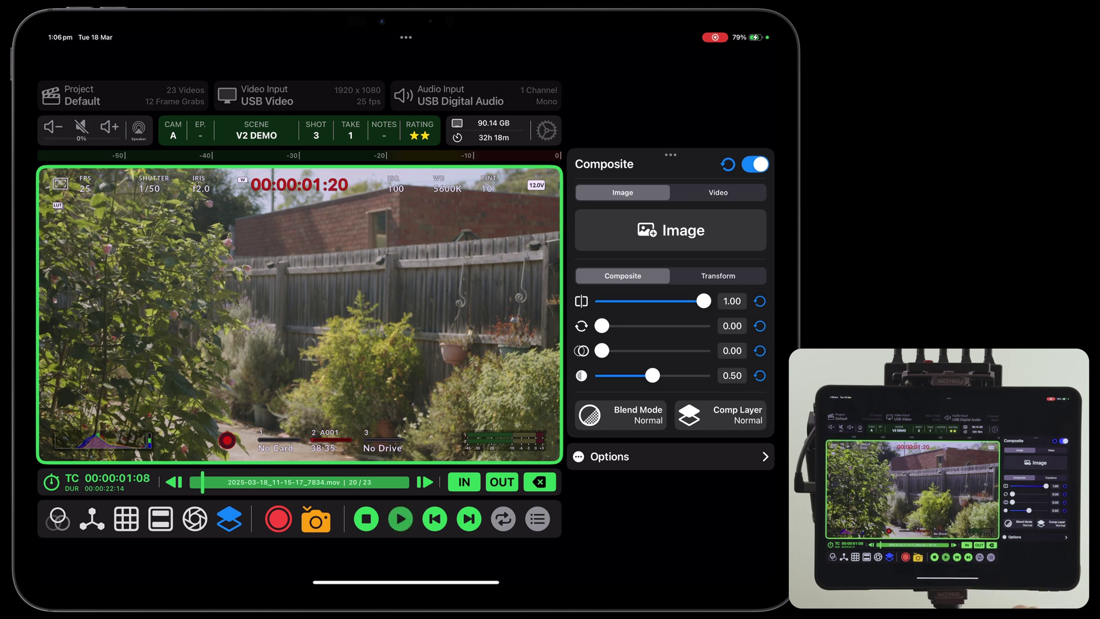
Switch the composite source to Video and list the project's videos
click(717, 191)
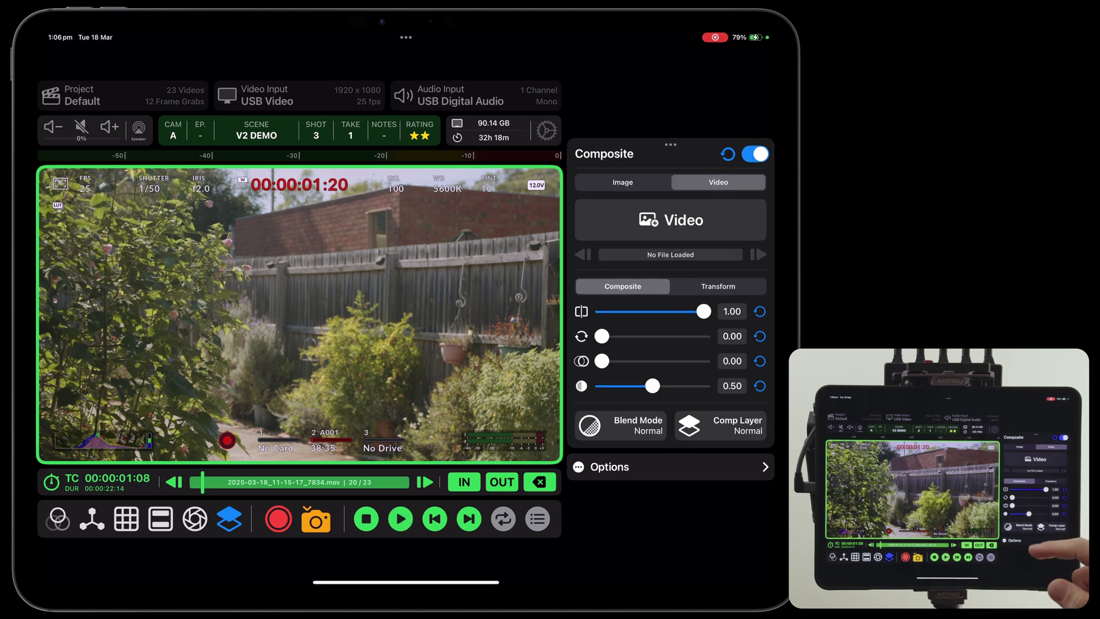
click(671, 220)
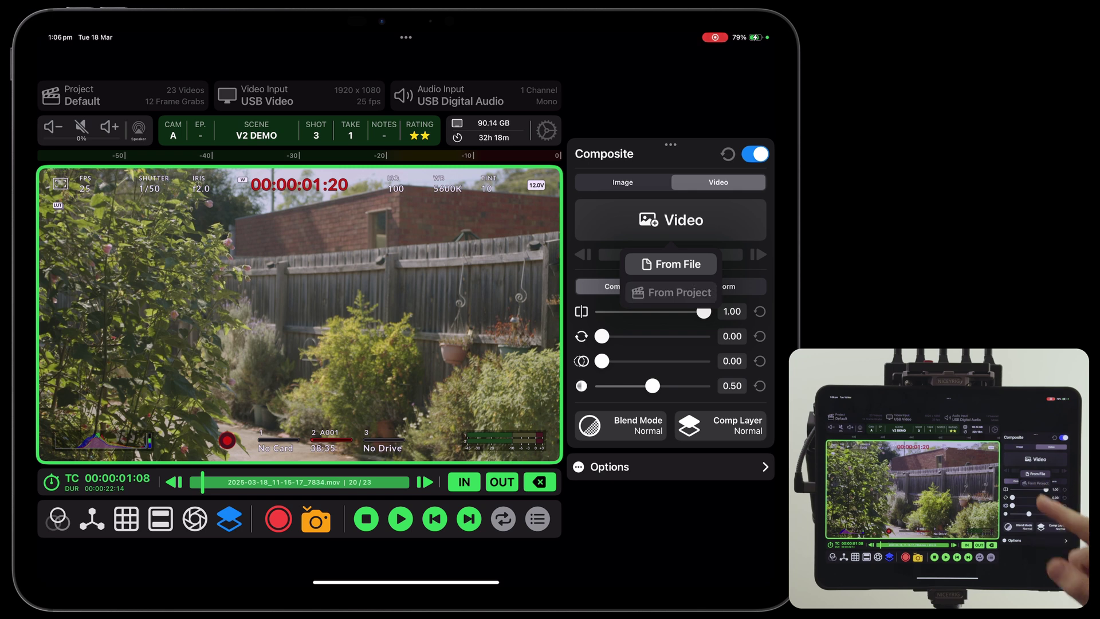
click(671, 292)
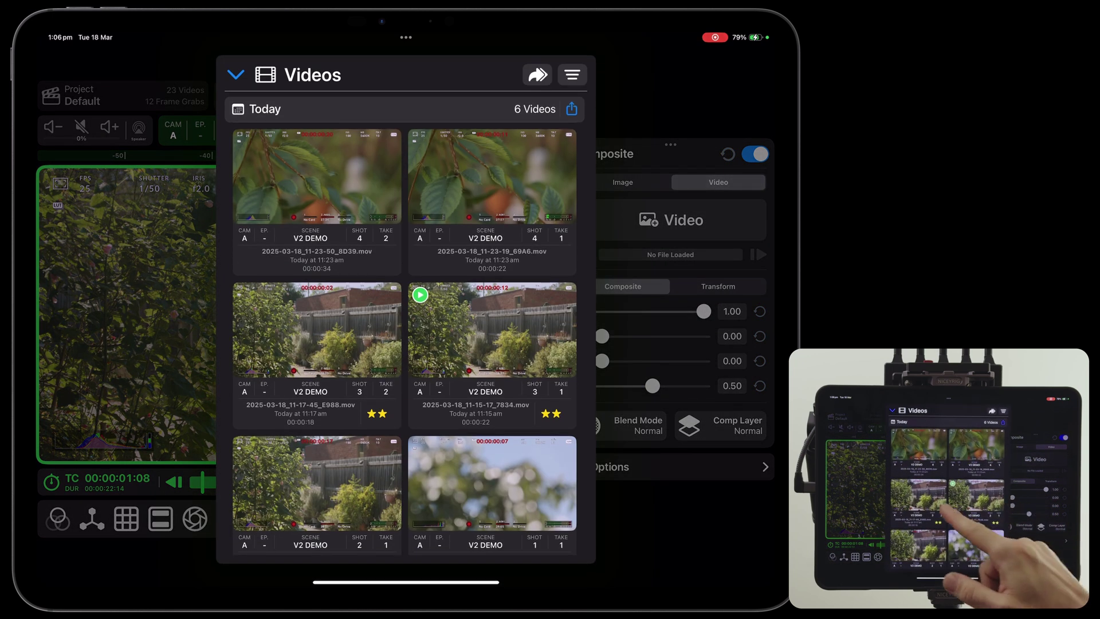
Load clip E988 as overlay, test its opacity, and line up the fence clip and the man
click(316, 330)
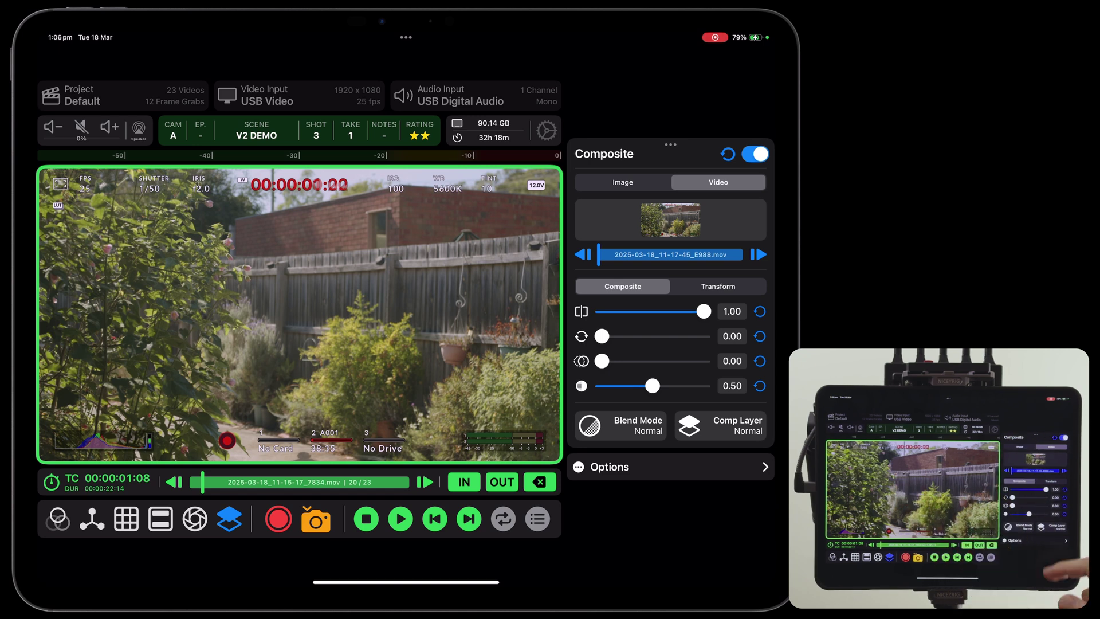
mouse_move(653, 385)
mouse_down()
mouse_move(701, 385)
mouse_move(601, 385)
mouse_move(704, 385)
mouse_up()
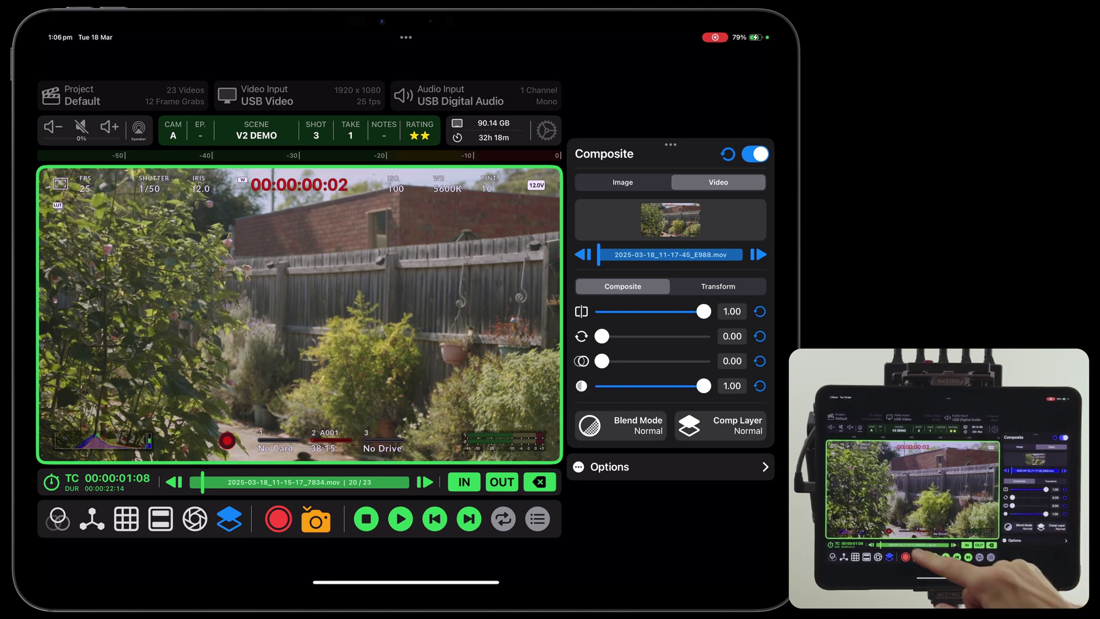
drag(202, 482, 294, 481)
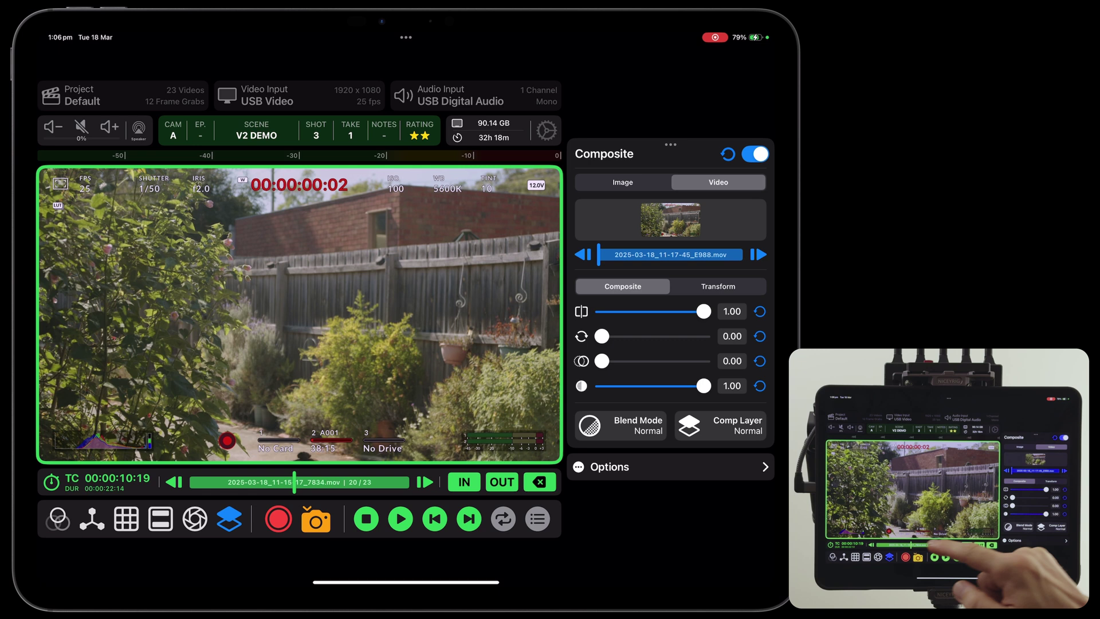
drag(599, 254, 653, 255)
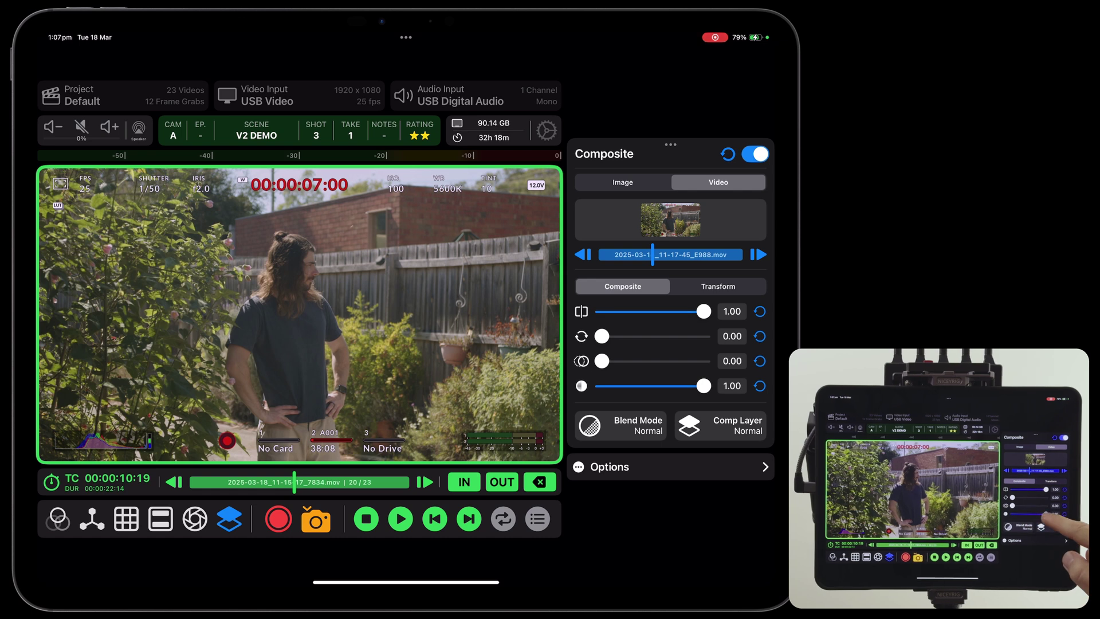
mouse_move(703, 386)
mouse_down()
mouse_move(602, 386)
mouse_move(704, 386)
mouse_up()
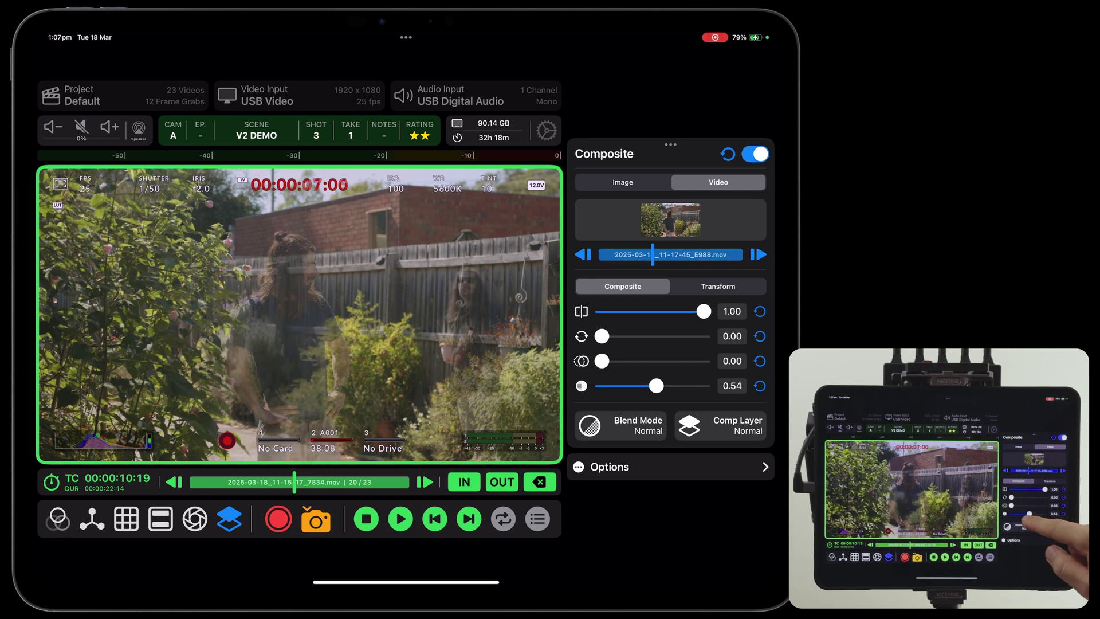
mouse_move(656, 385)
mouse_down()
mouse_move(622, 386)
mouse_move(688, 386)
mouse_move(613, 386)
mouse_move(704, 385)
mouse_up()
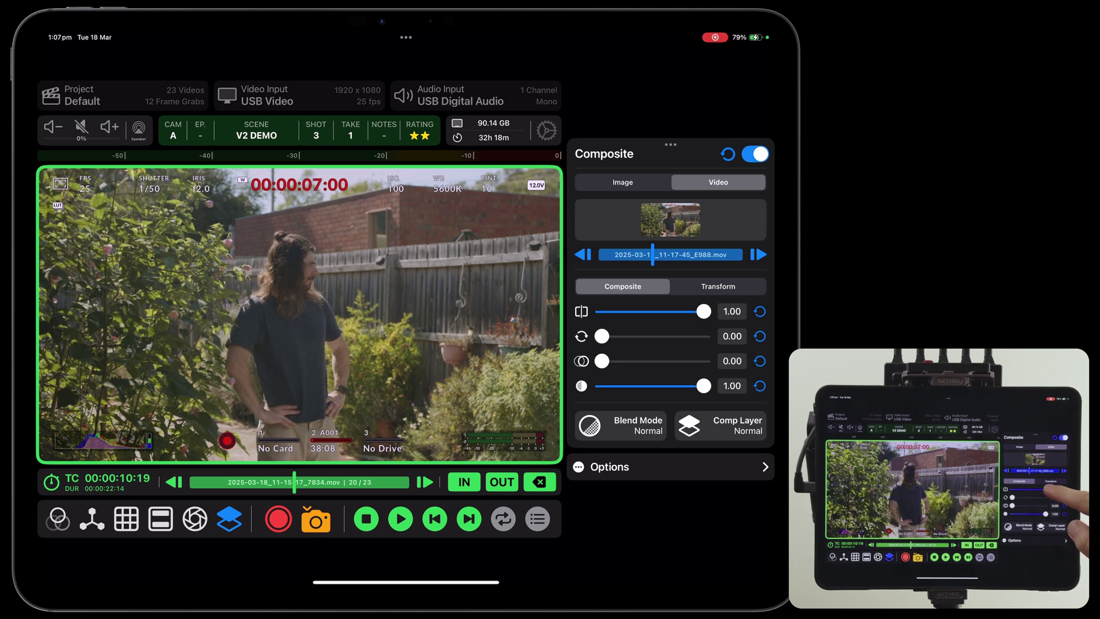
Adjust the overlay's wipe and edge softness to reveal the second person beside the man
mouse_move(703, 311)
mouse_down()
mouse_move(636, 310)
mouse_move(684, 312)
mouse_up()
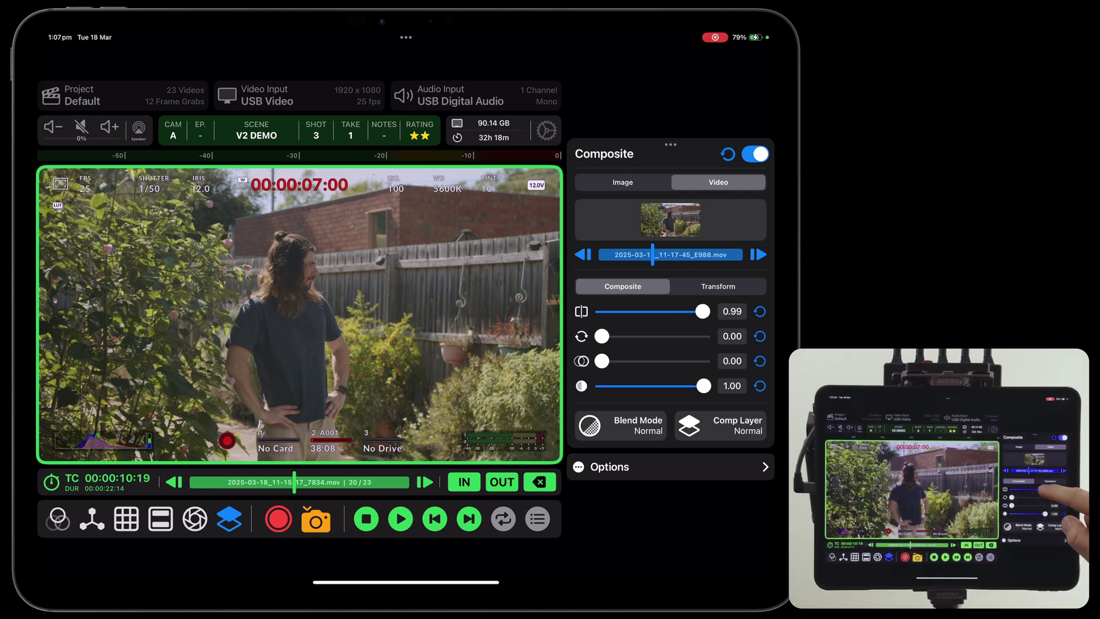
drag(674, 311, 684, 311)
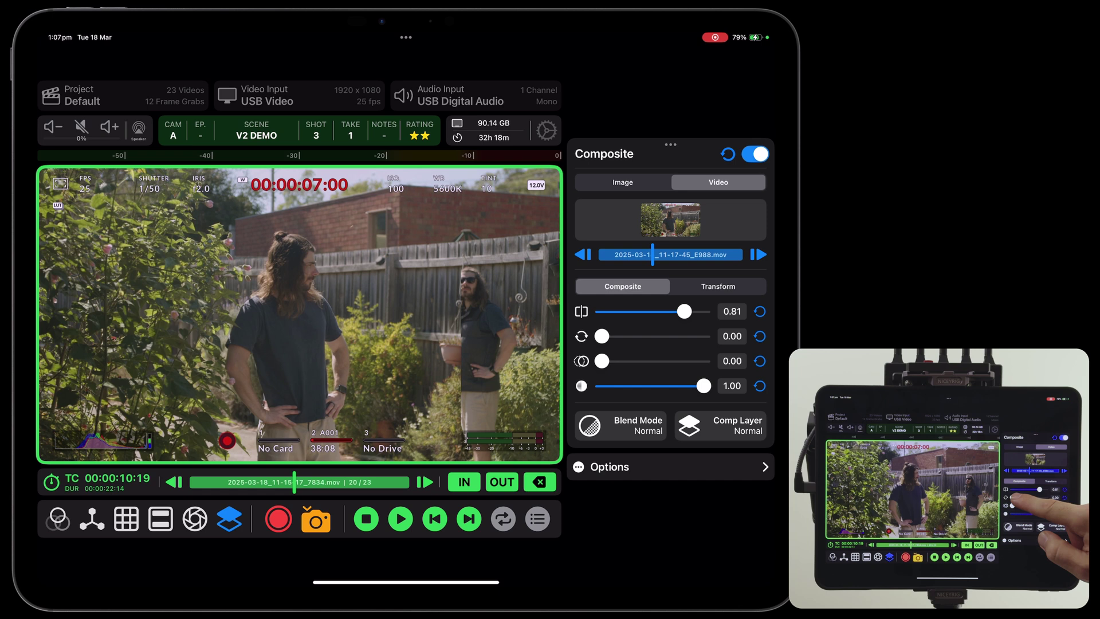
drag(601, 336, 619, 360)
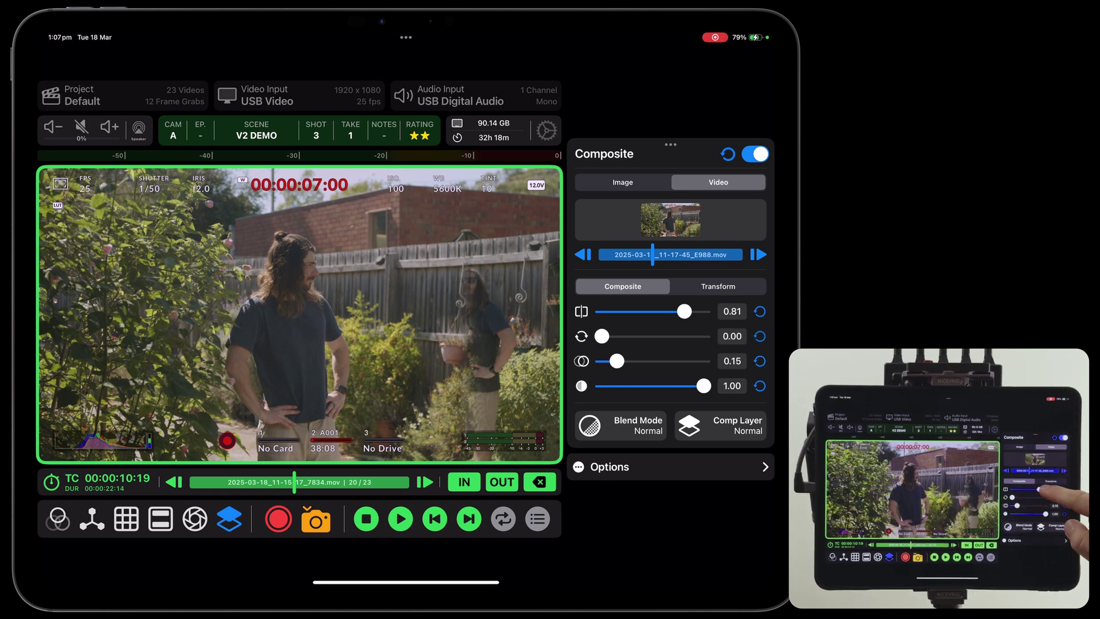
drag(684, 311, 667, 311)
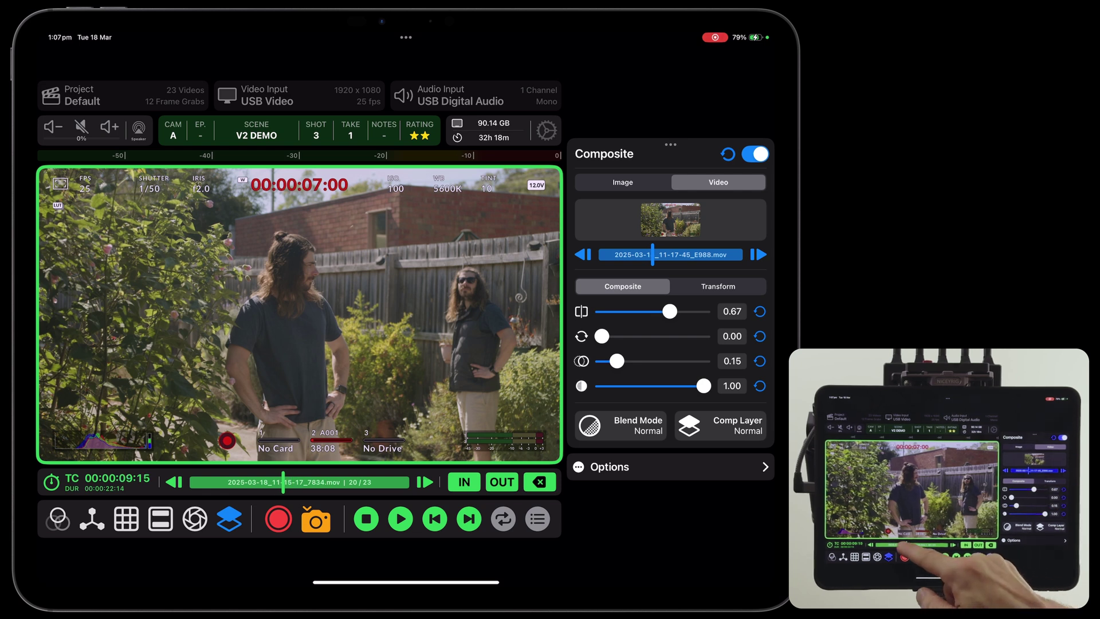
Play both clips, shift the overlay clip back a few seconds, then stop playback
click(399, 518)
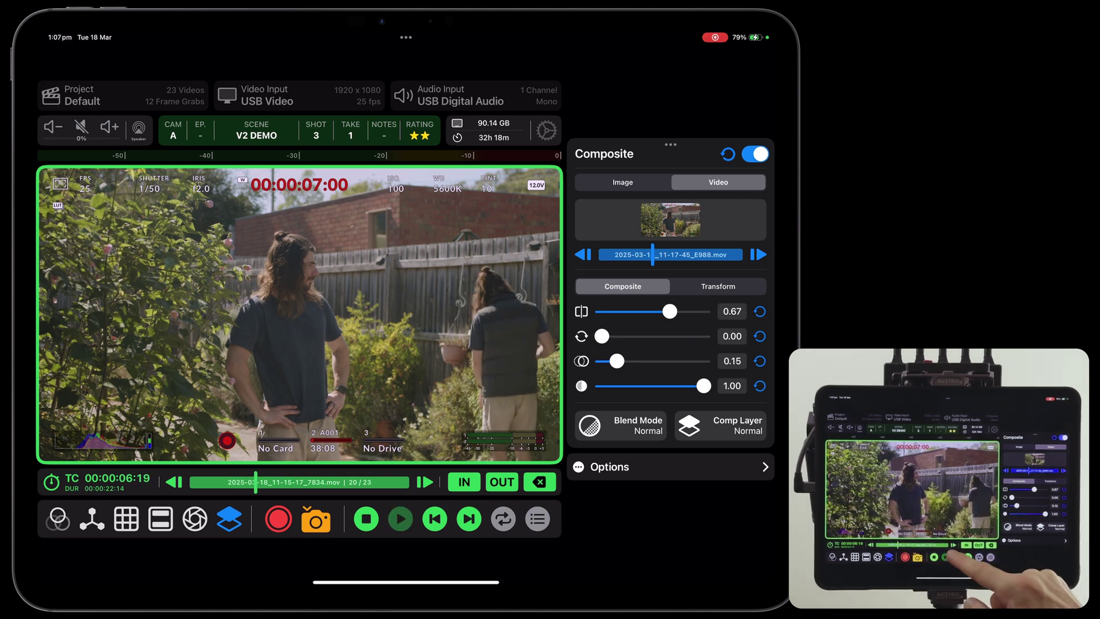
click(399, 518)
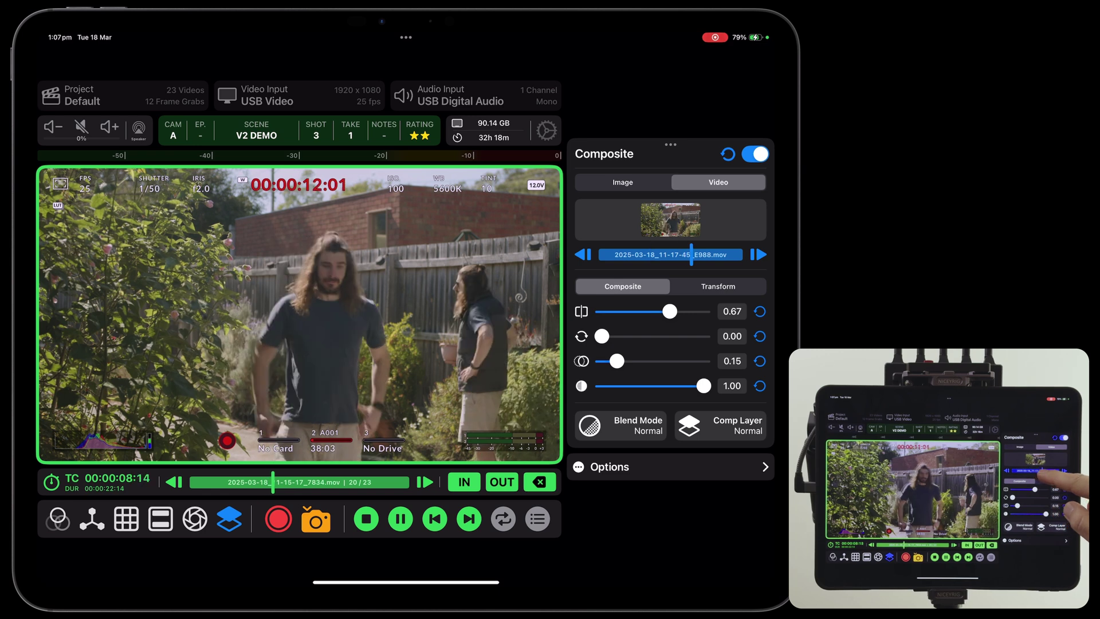
mouse_move(692, 254)
mouse_down()
mouse_move(627, 254)
mouse_move(684, 255)
mouse_move(637, 255)
mouse_up()
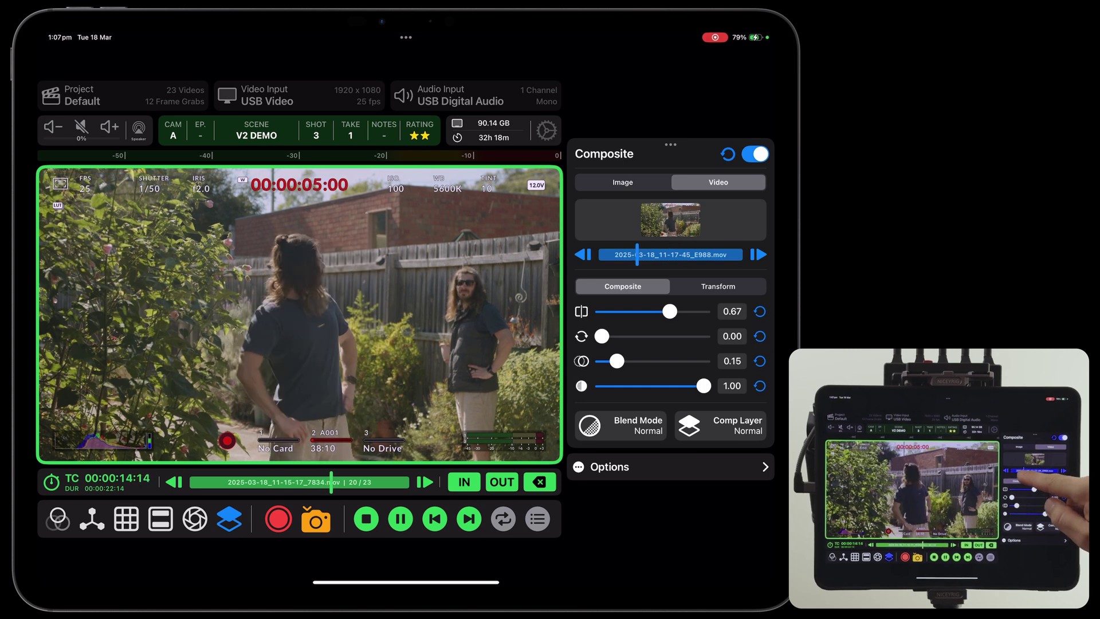
click(365, 518)
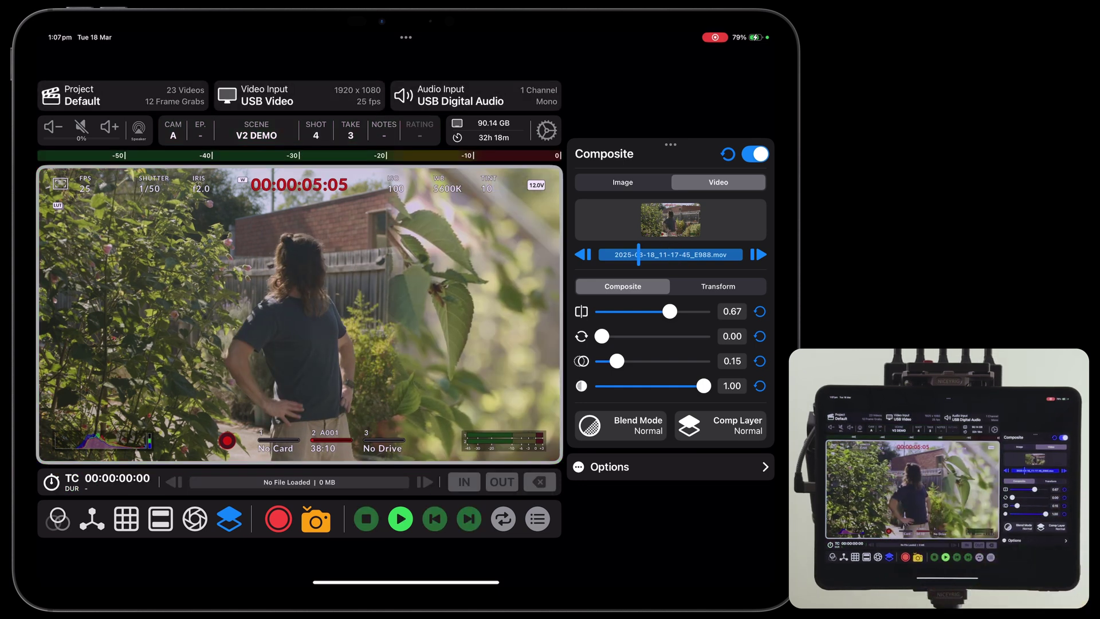
Play and pause the fence clip, and advance the overlay clip to a later moment
click(400, 518)
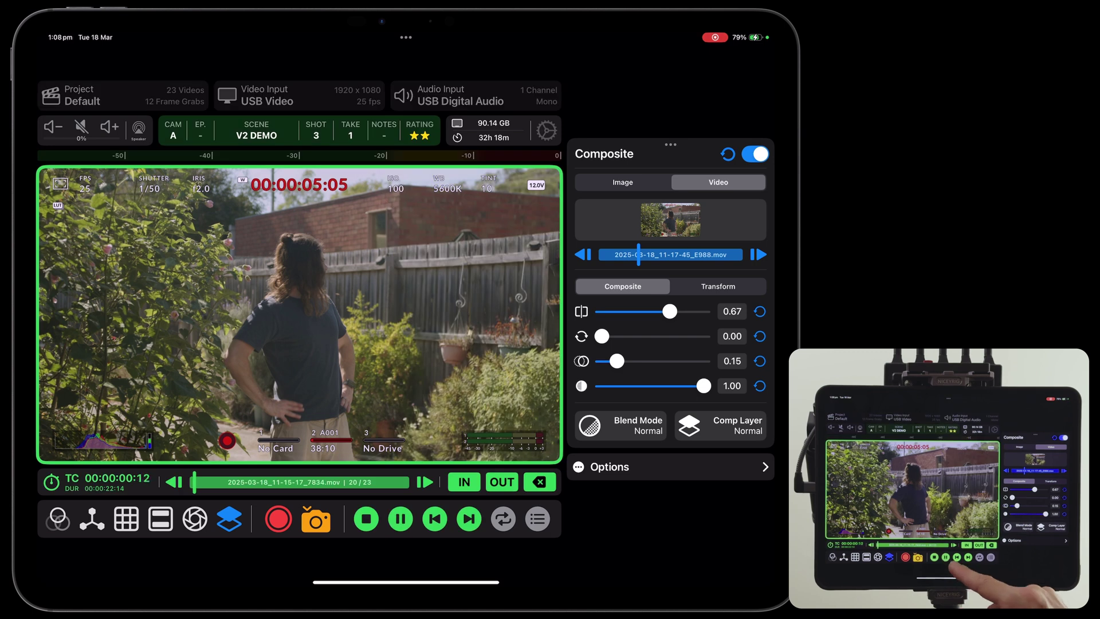
click(299, 481)
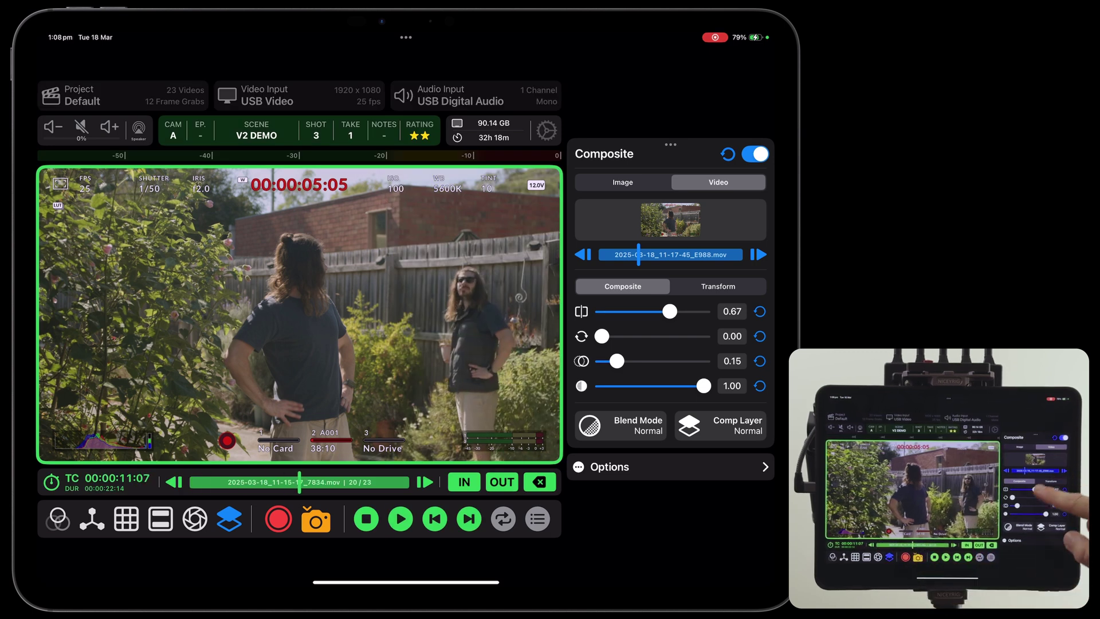
drag(638, 255, 687, 255)
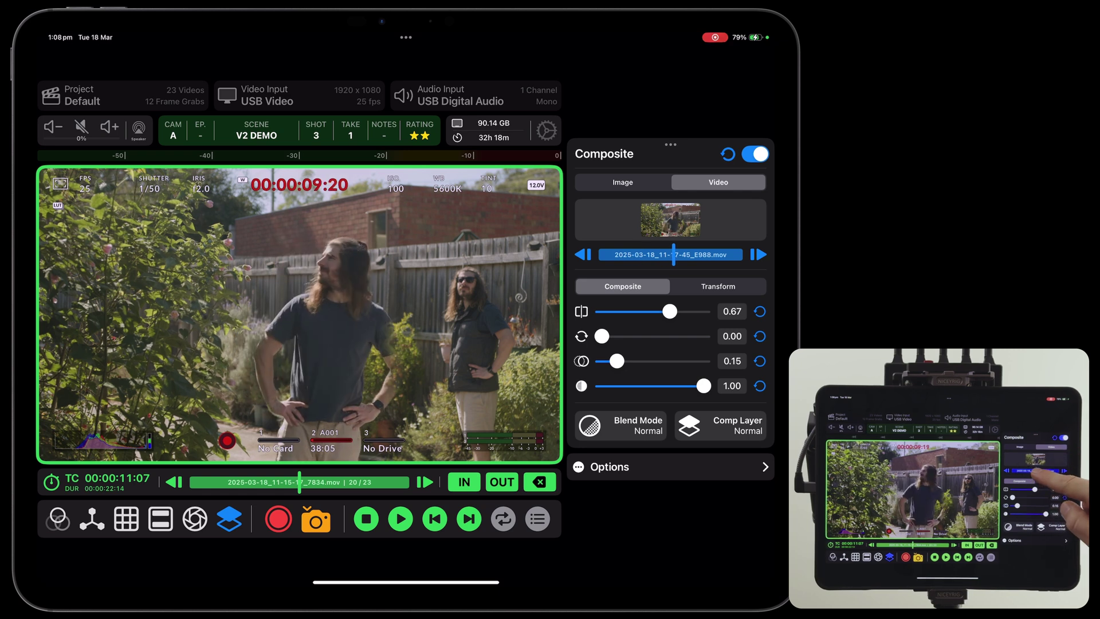
Zoom the overlay video in and set its vertical position offset to 0.04
click(717, 286)
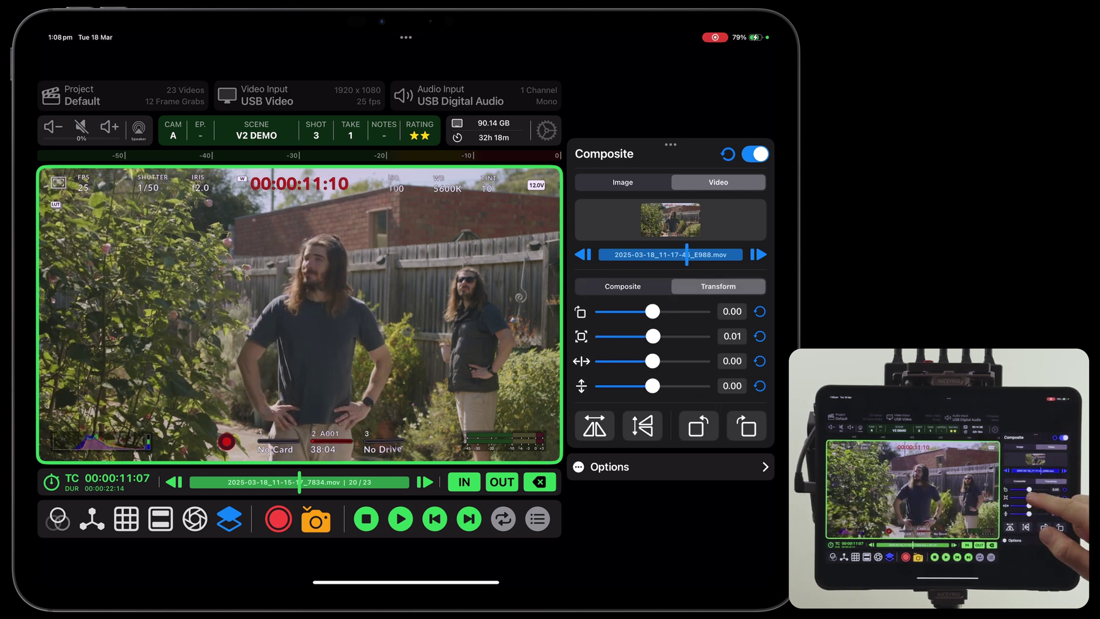
mouse_move(652, 336)
mouse_down()
mouse_move(668, 335)
mouse_move(651, 361)
mouse_up()
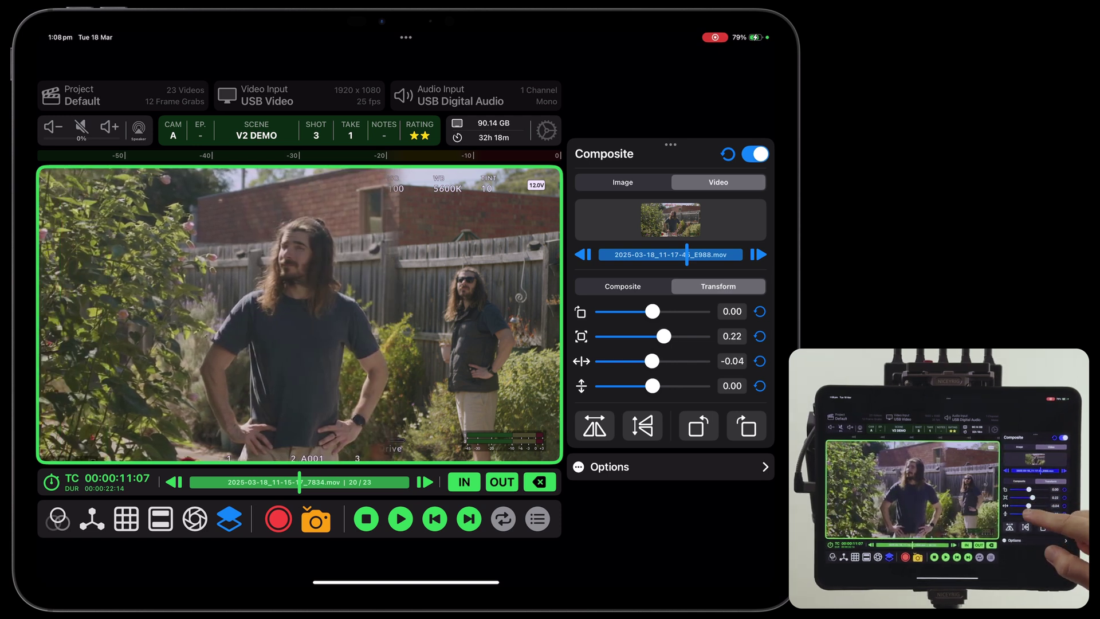
drag(651, 386, 653, 386)
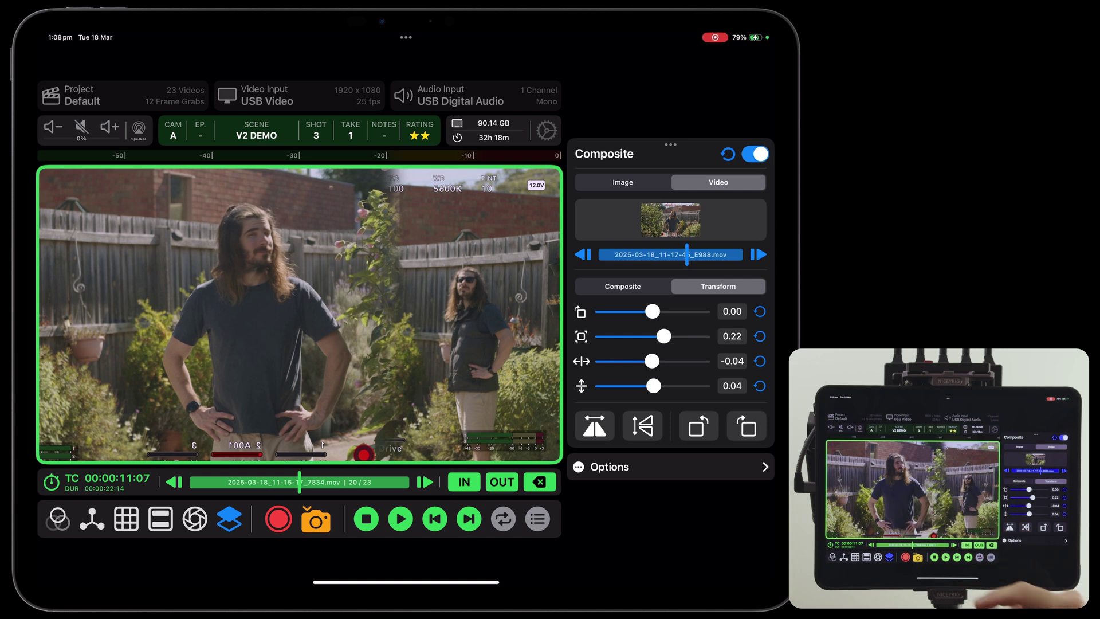
Compare the Inverted and Normal composite layer orders and flip the overlay horizontally
click(621, 287)
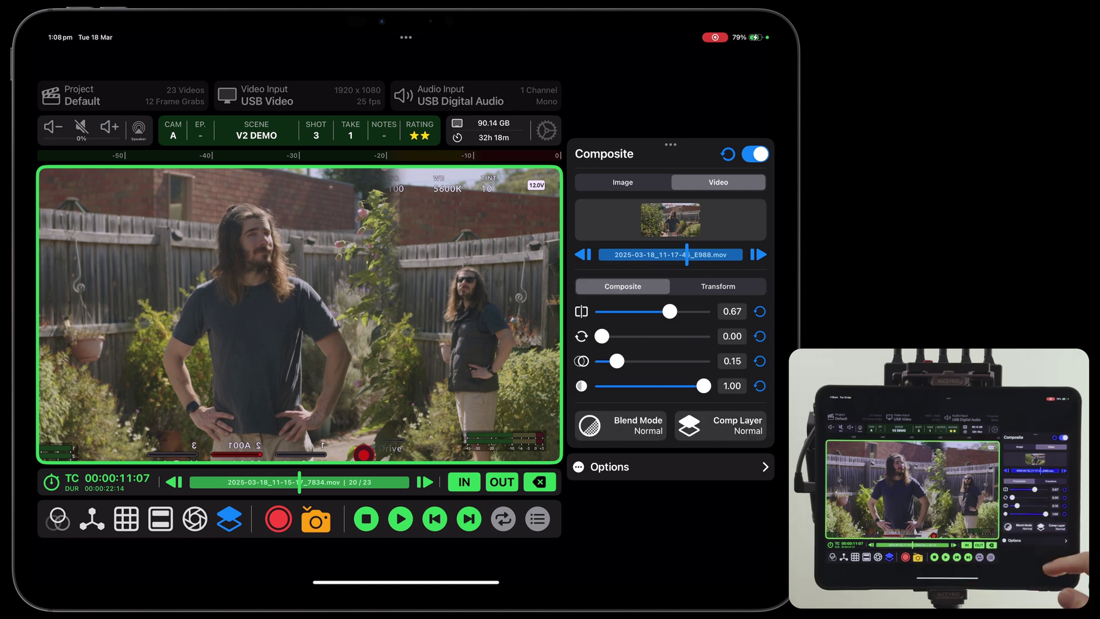
click(720, 425)
click(720, 425)
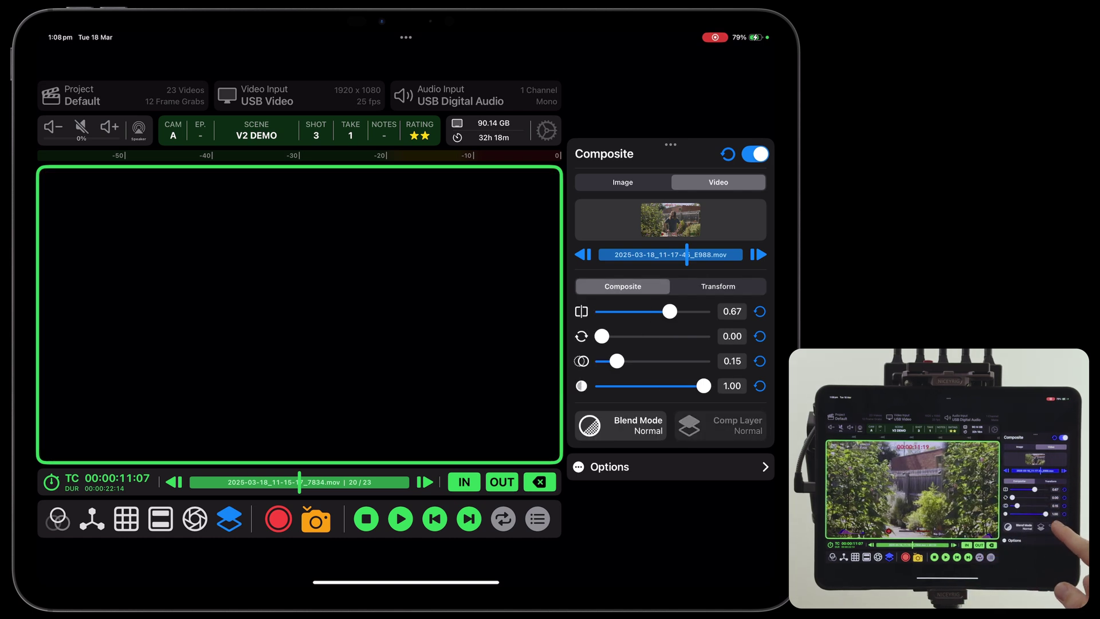
click(720, 425)
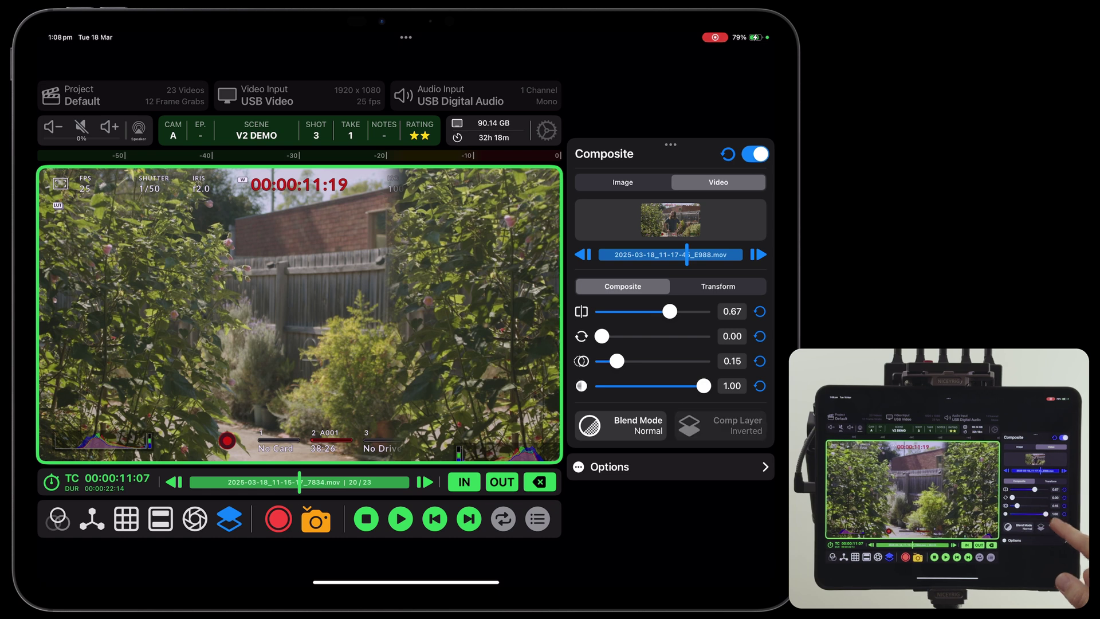
click(718, 287)
click(593, 425)
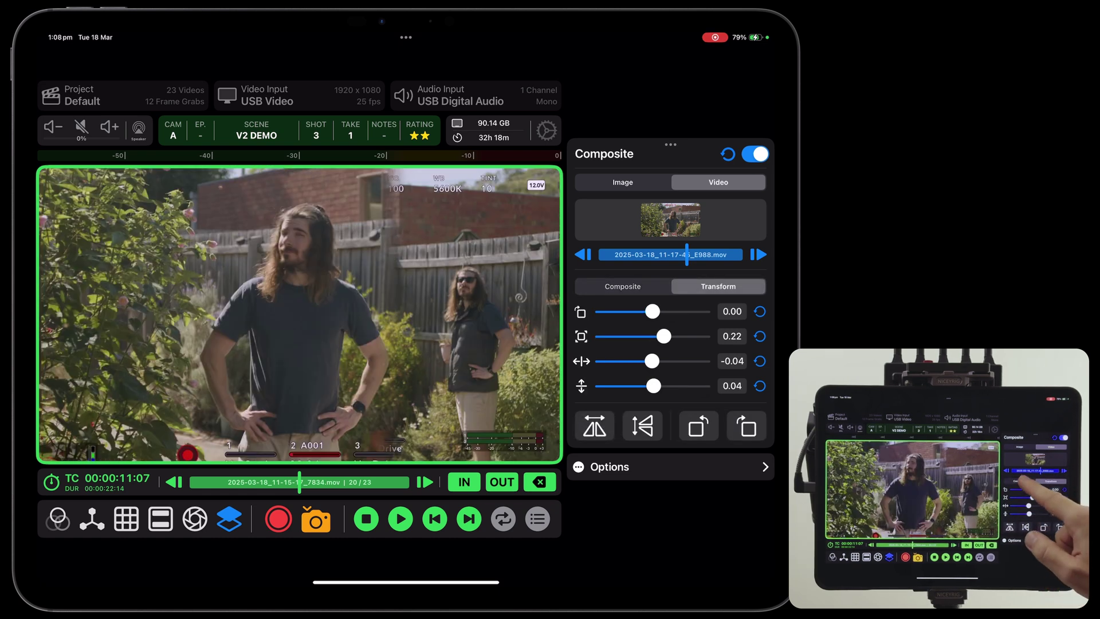
Recompare the layer orders ending on Normal, scrub the clip forward, and eject it
click(623, 287)
click(720, 424)
click(720, 425)
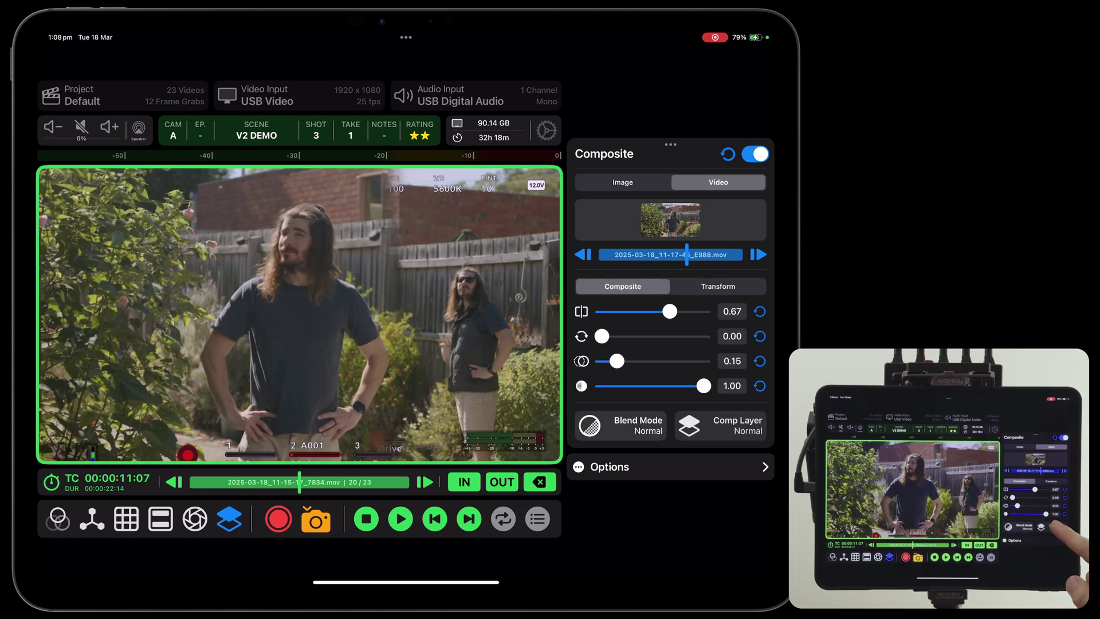
click(719, 425)
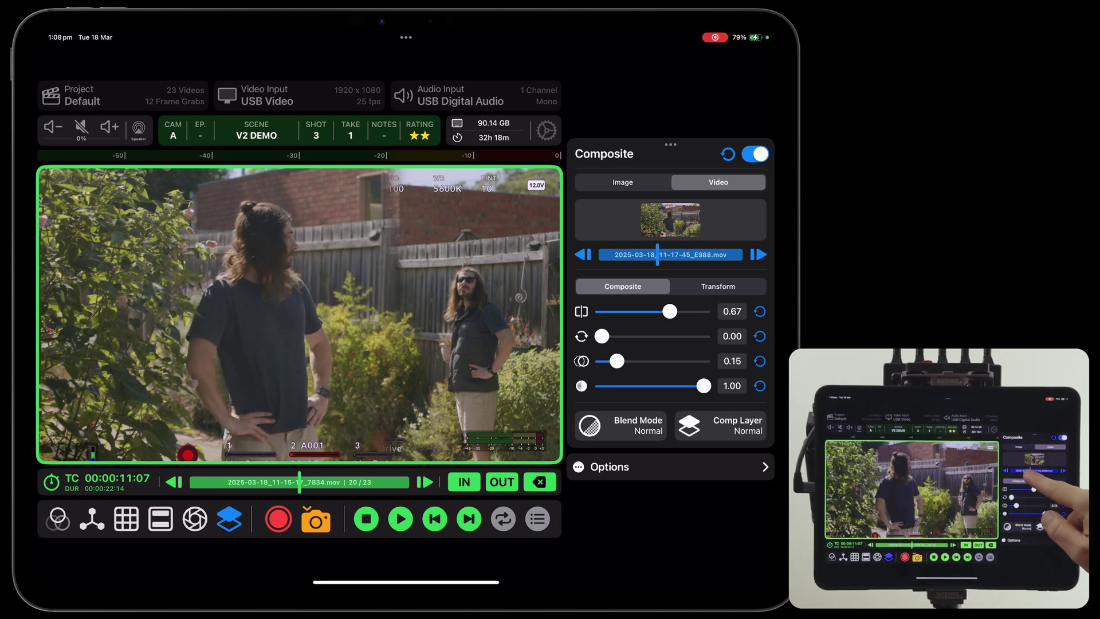
mouse_move(299, 481)
mouse_down()
mouse_move(338, 482)
mouse_move(321, 482)
mouse_up()
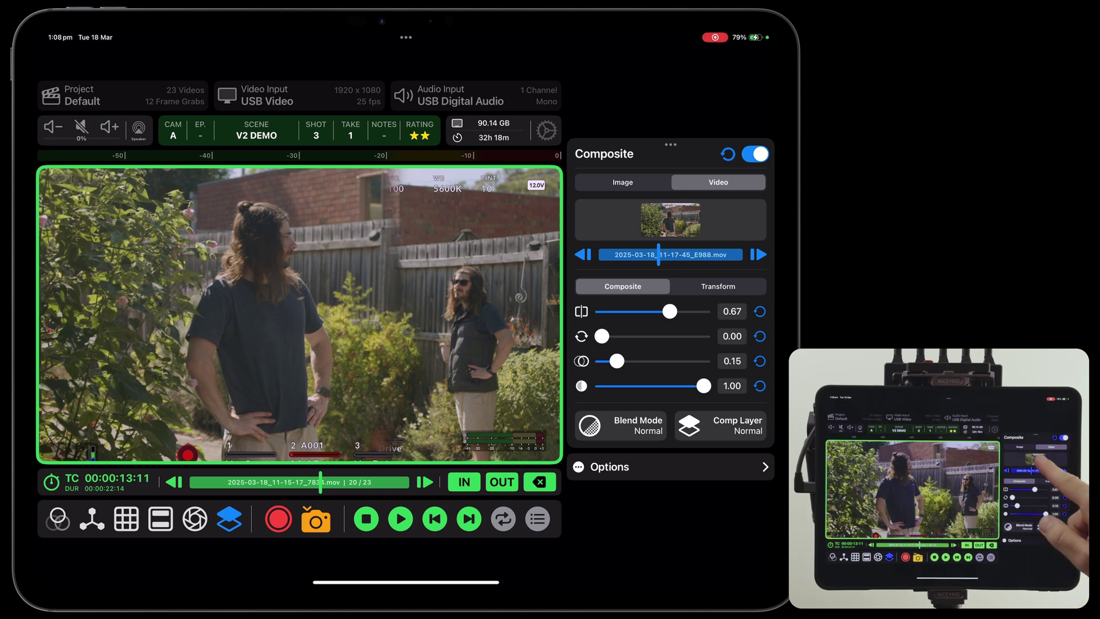
click(670, 144)
Confirm the clip removal, turn off compositing for the live feed, and choose ProRes 422
click(670, 172)
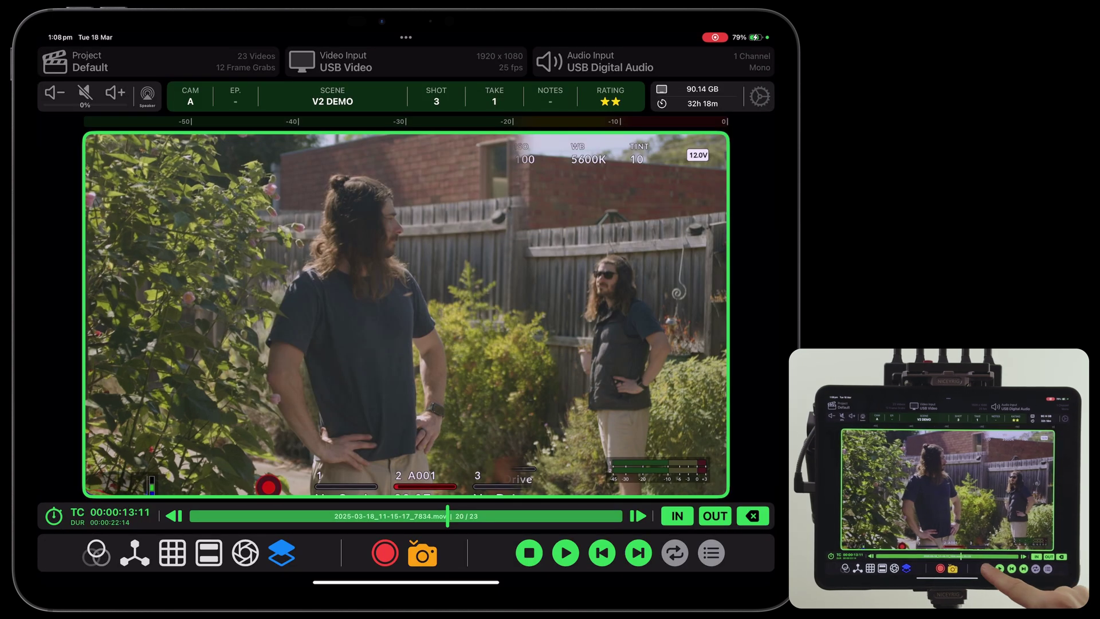
click(281, 553)
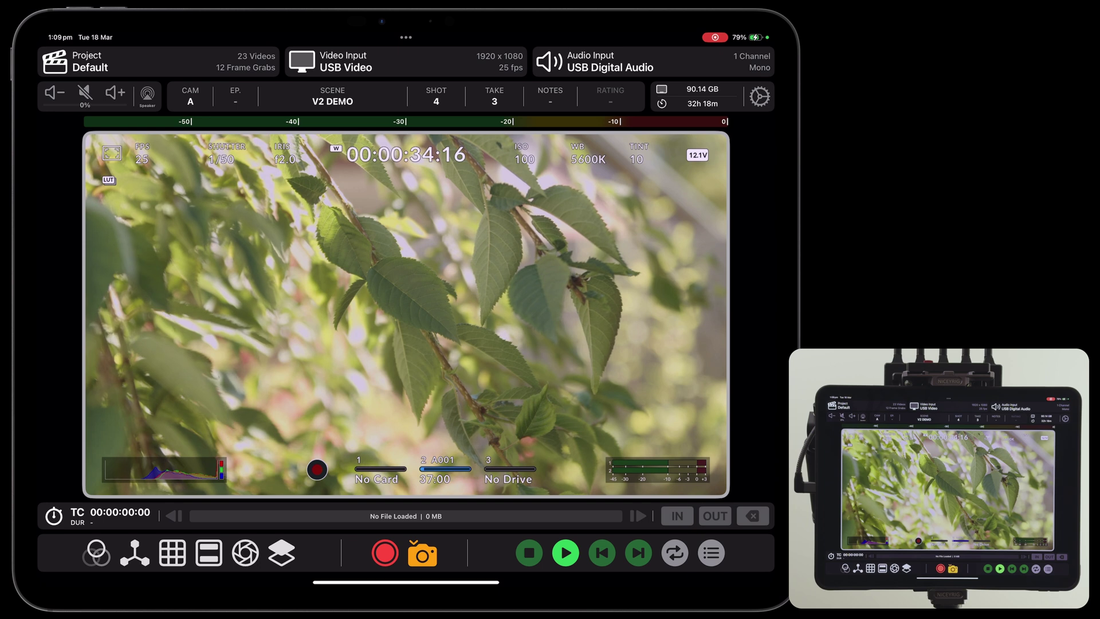
click(759, 97)
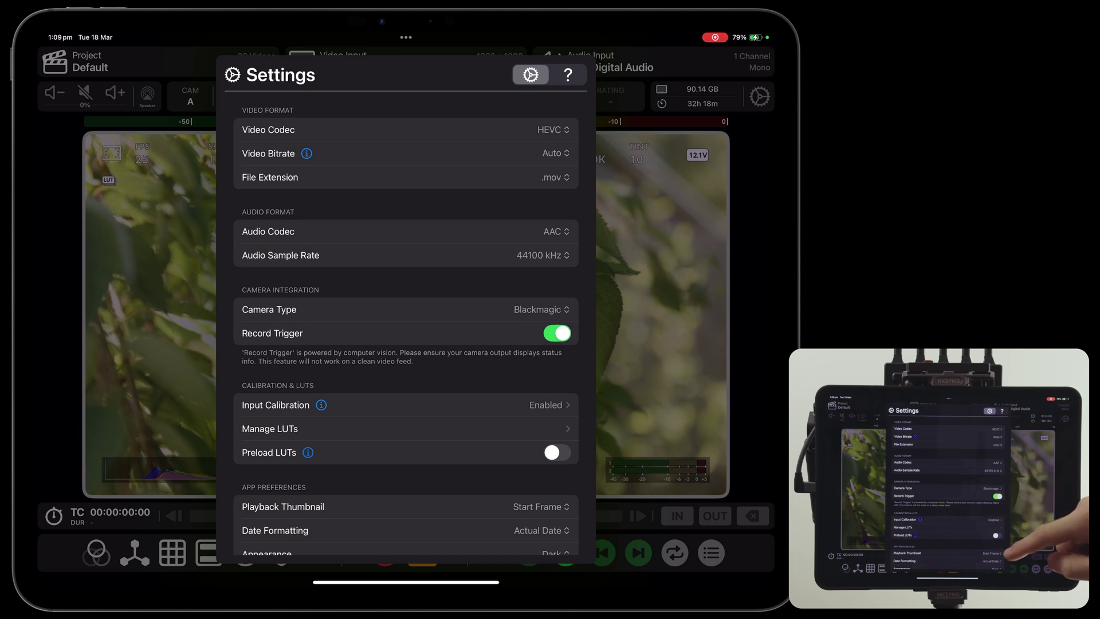
click(552, 129)
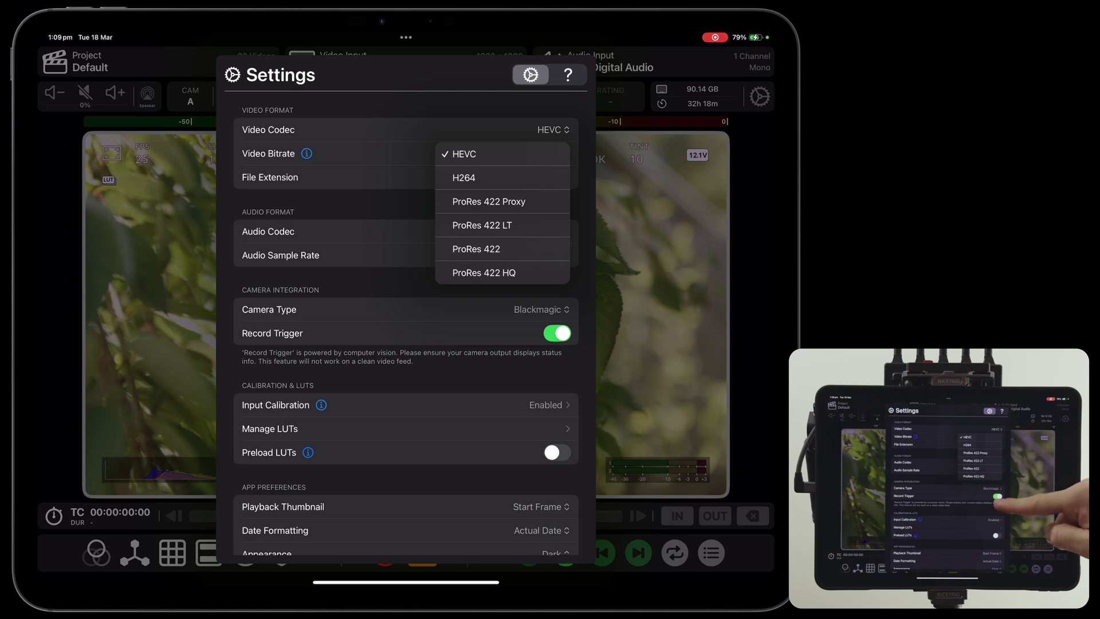
click(477, 248)
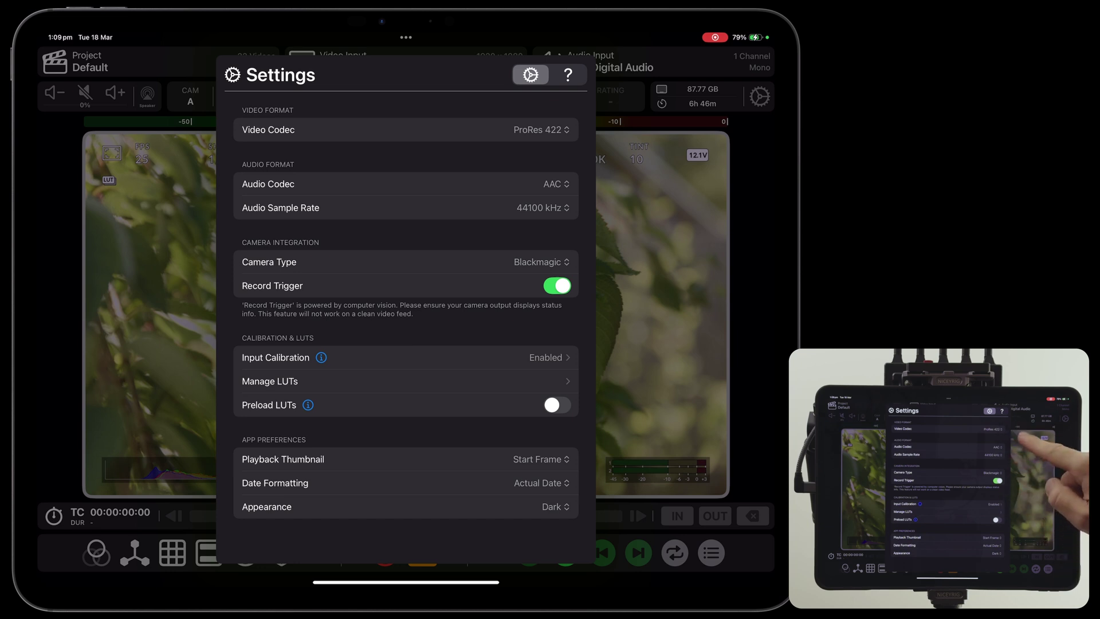
Set the audio codec to Linear PCM 16 Bit at a 48000 kHz sample rate
click(551, 185)
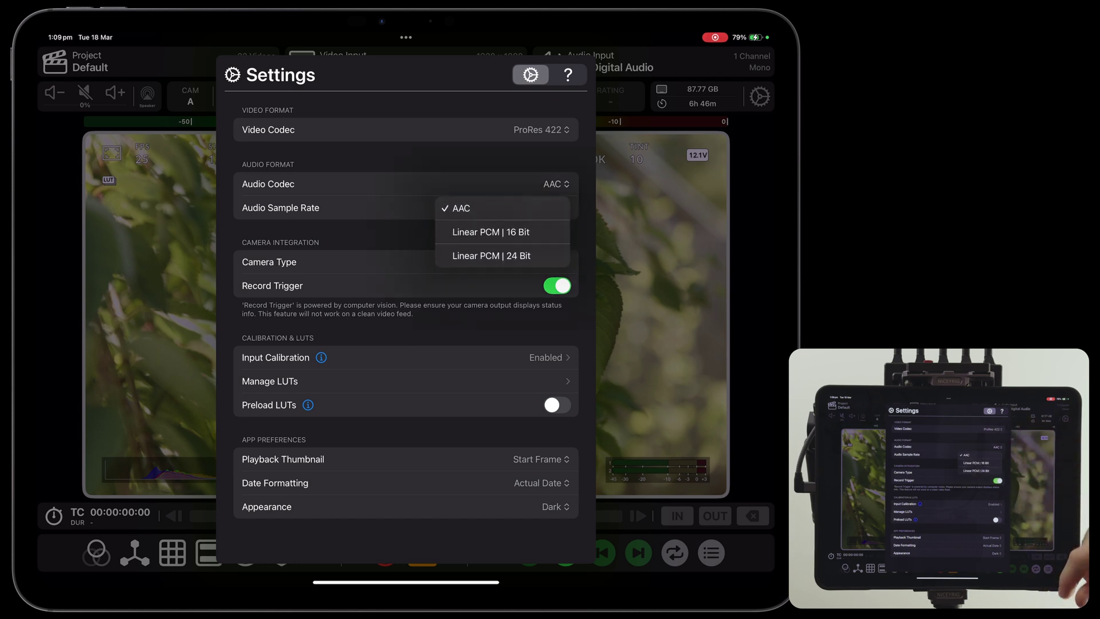
click(491, 233)
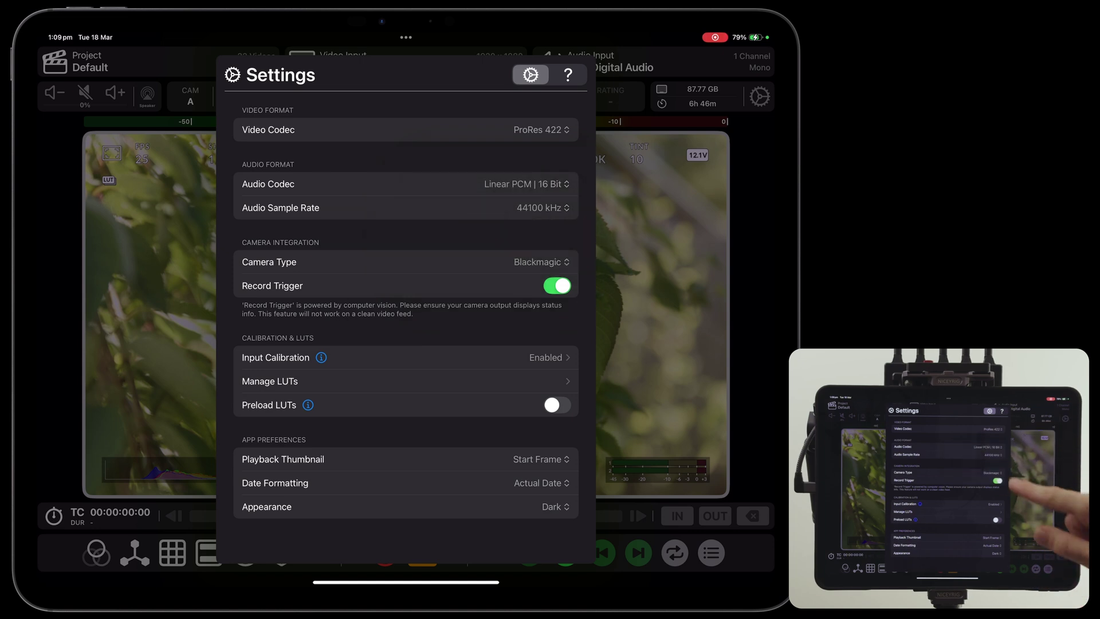
click(539, 207)
click(482, 254)
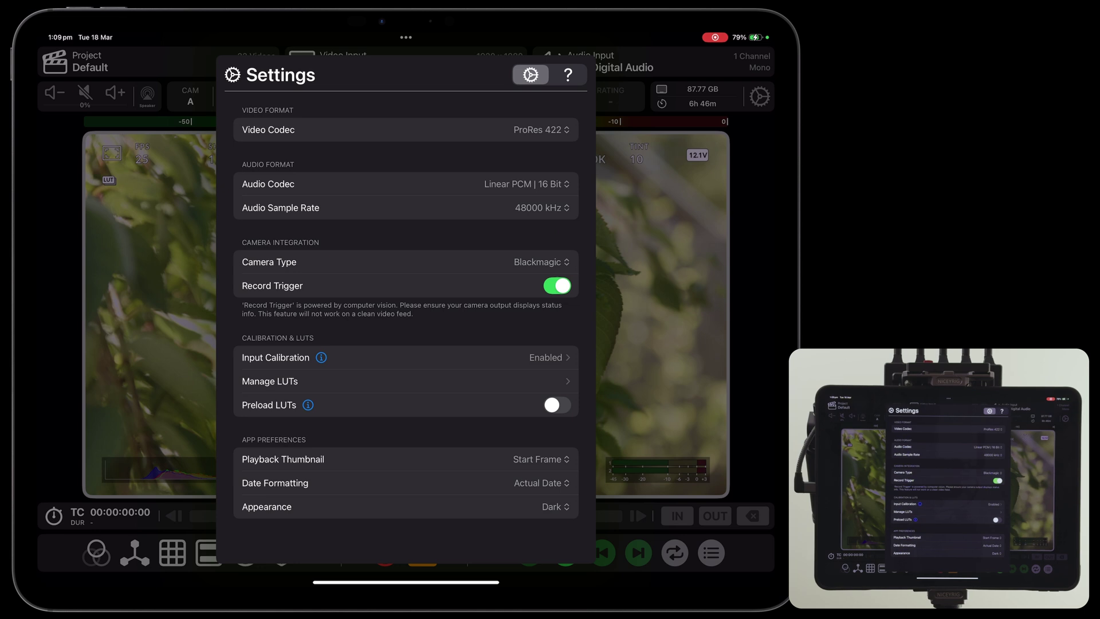
Switch the video codec back to HEVC with a custom 11 Mbps target bitrate
click(539, 130)
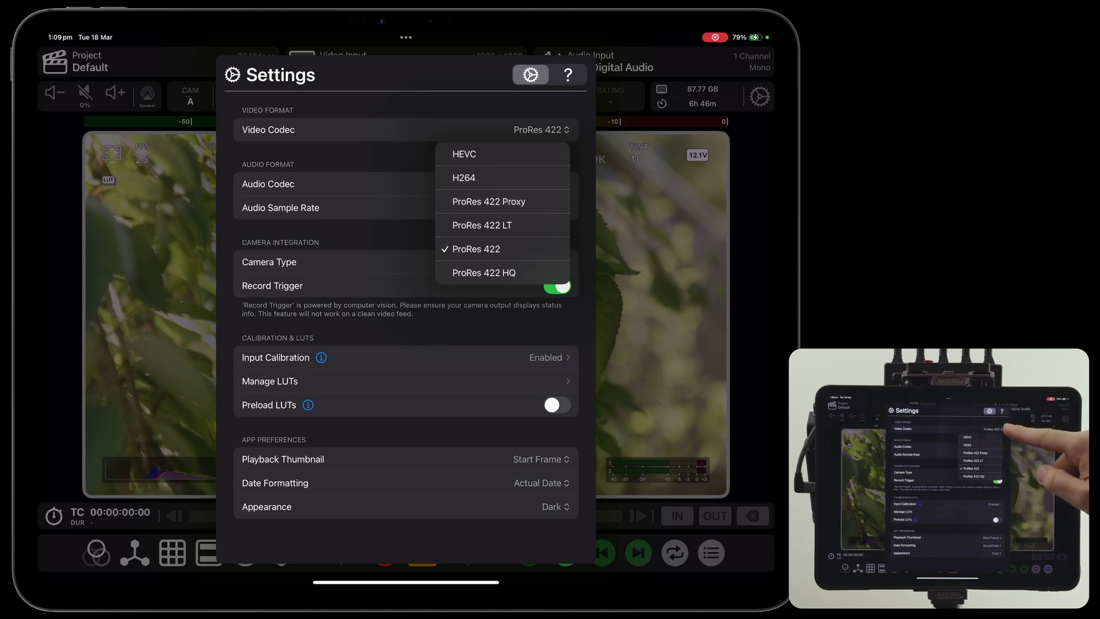
click(463, 153)
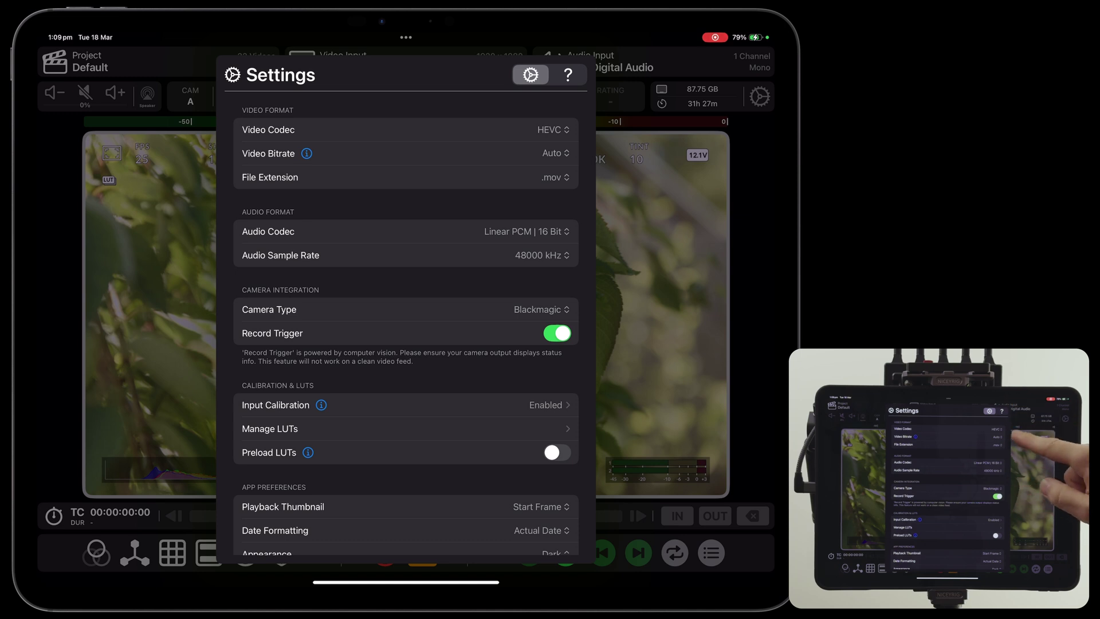
click(550, 177)
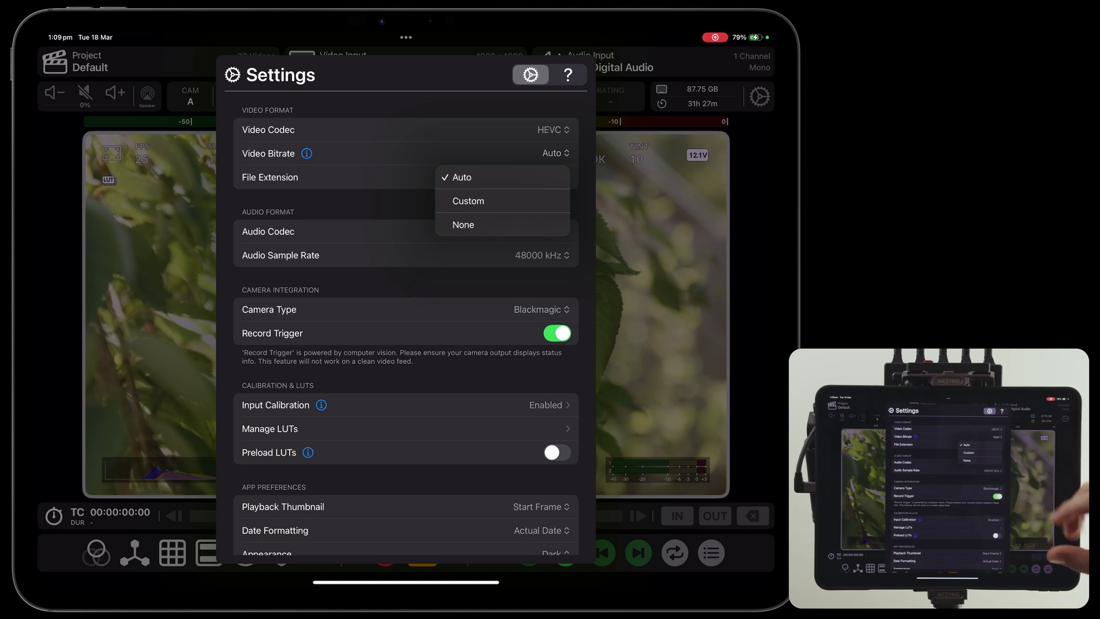
click(468, 200)
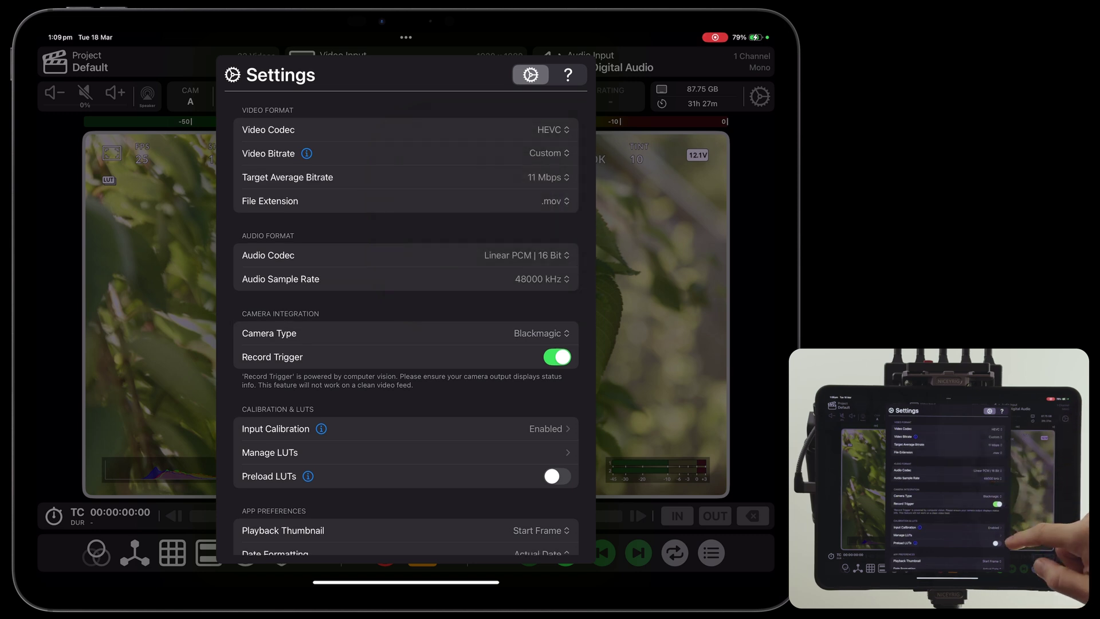
click(547, 177)
scroll(503, 310, down, 1)
scroll(502, 309, down, 5)
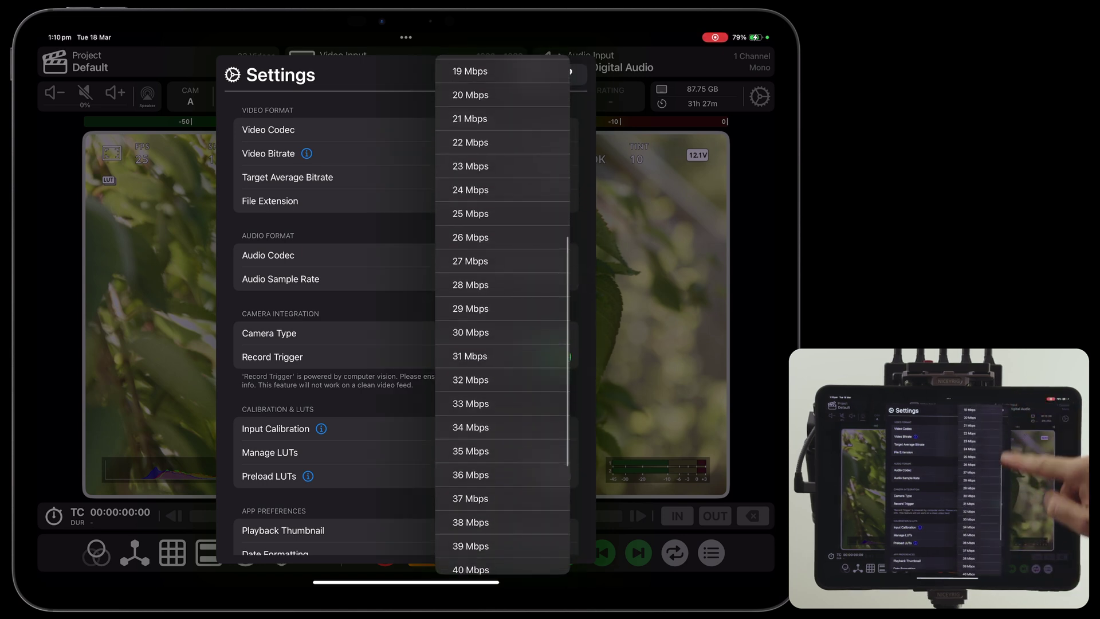
scroll(503, 309, down, 3)
scroll(502, 309, up, 5)
click(502, 258)
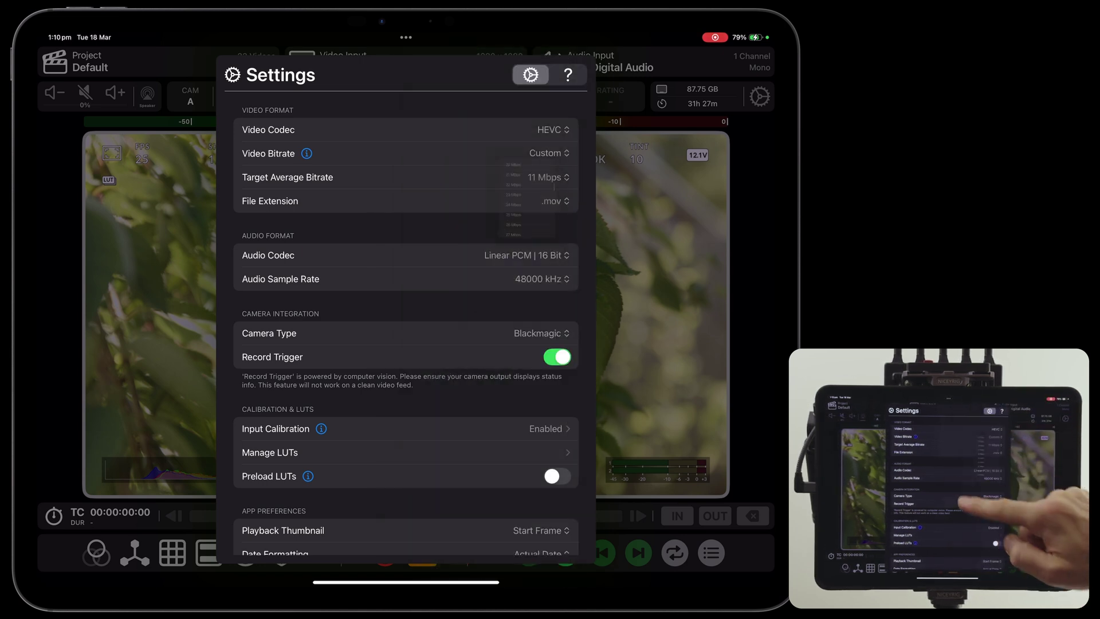
Keep the .mov extension, let iPadOS choose the bitrate, and read the bitrate-mode explanation
click(550, 200)
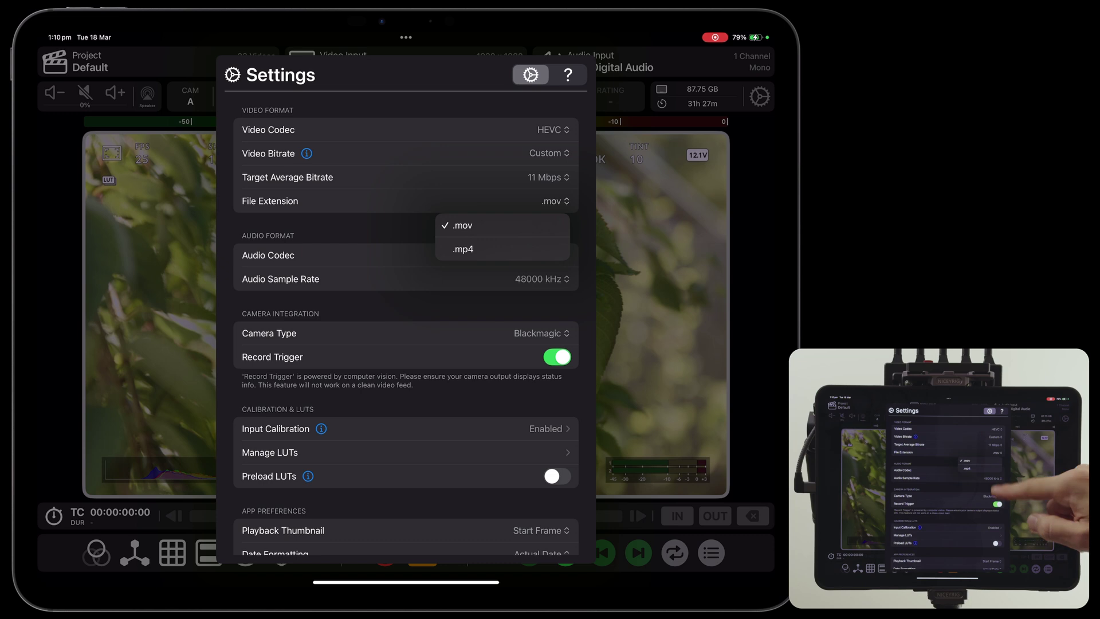
click(524, 425)
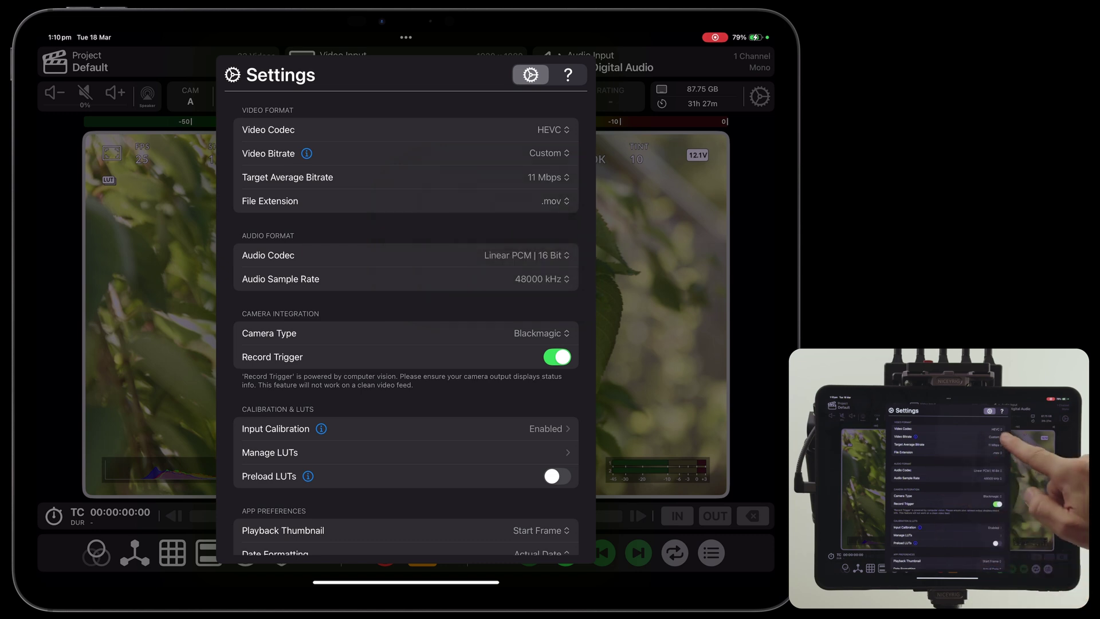
click(548, 154)
click(481, 218)
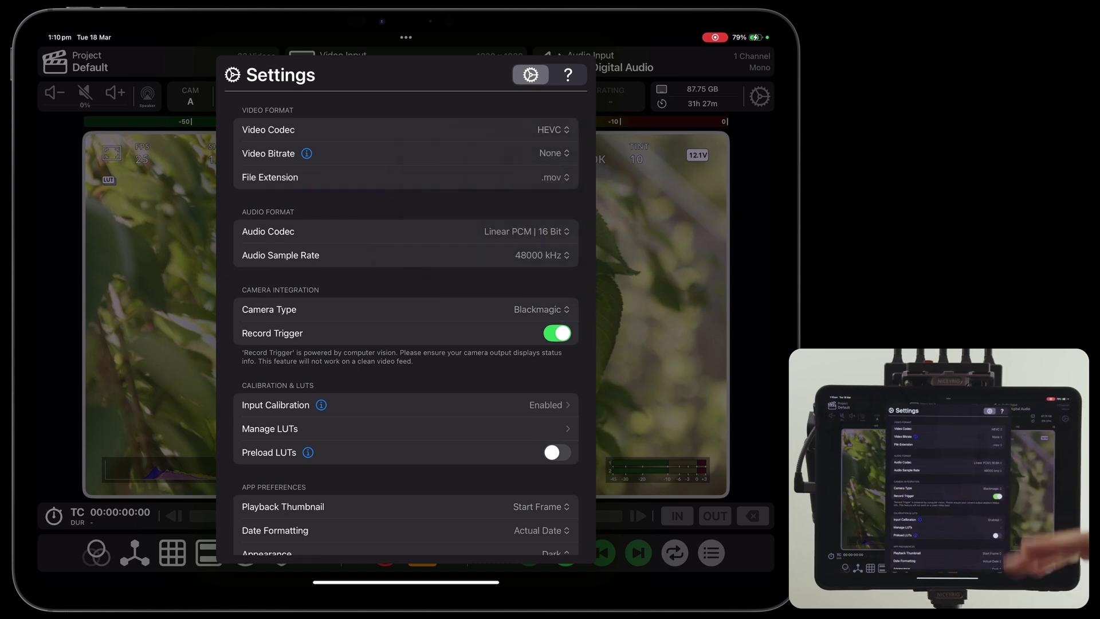
click(306, 154)
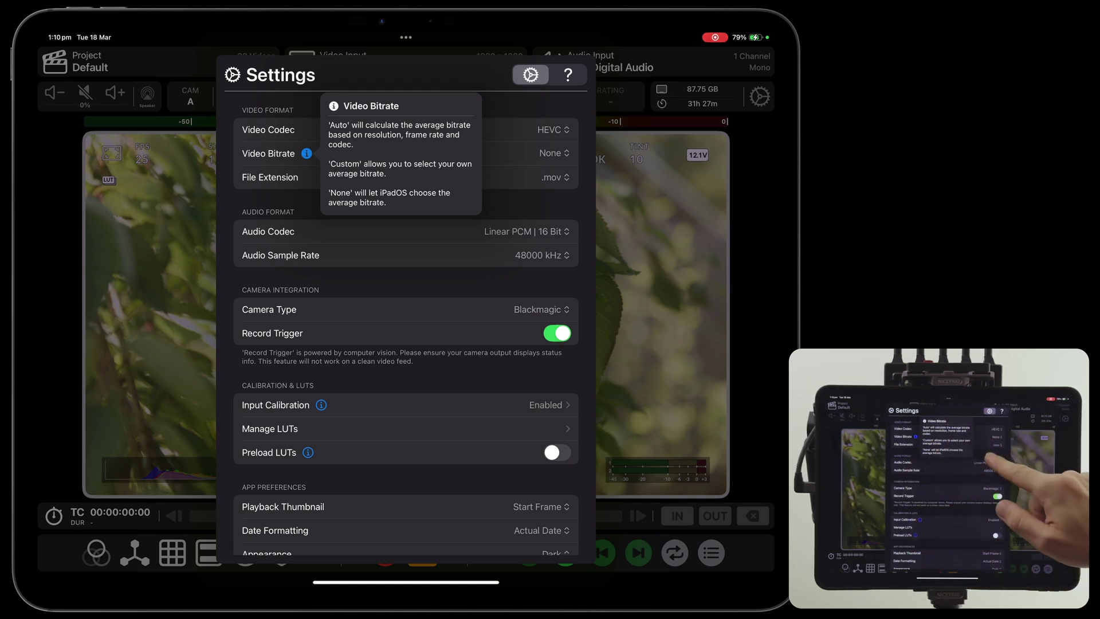
click(598, 255)
Revert audio to AAC at 44100 kHz, set bitrate to Auto, and show Input Calibration
click(528, 231)
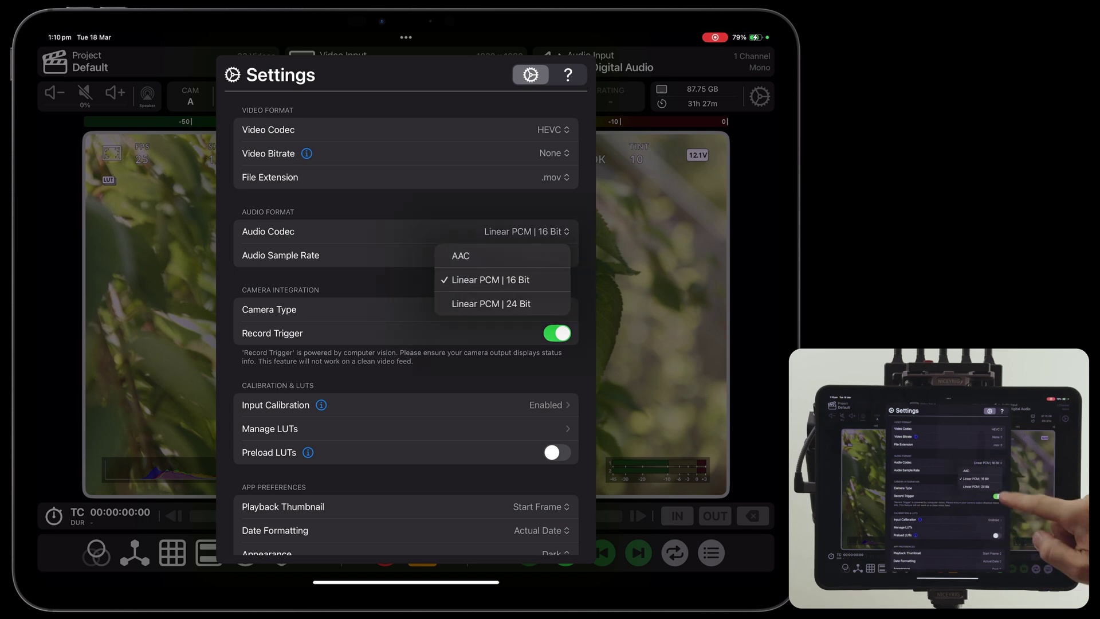
click(504, 253)
click(538, 255)
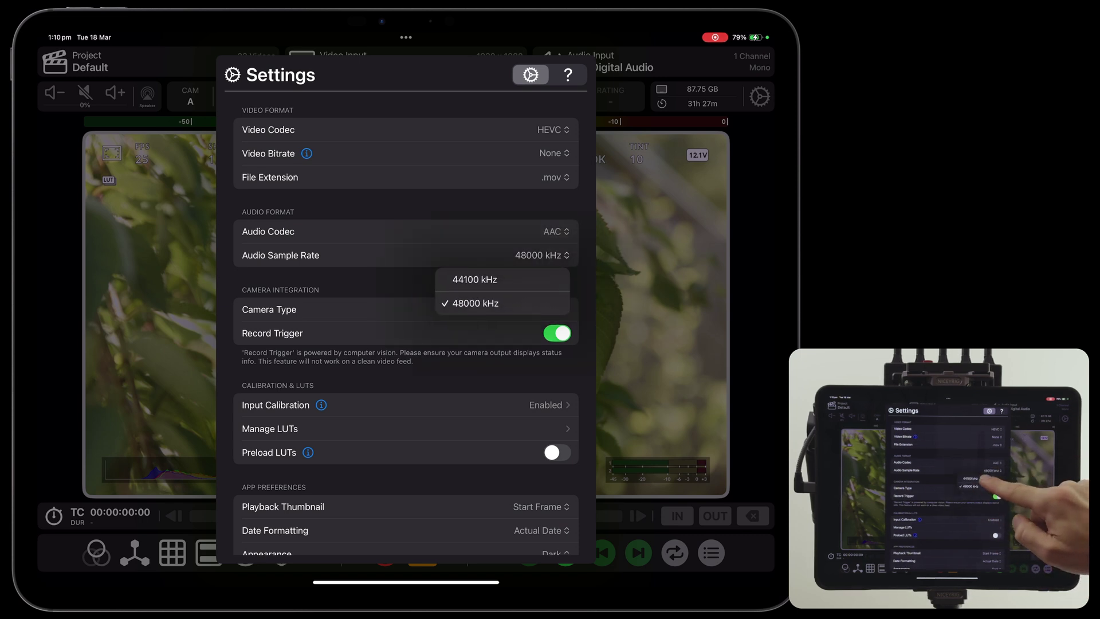
click(475, 278)
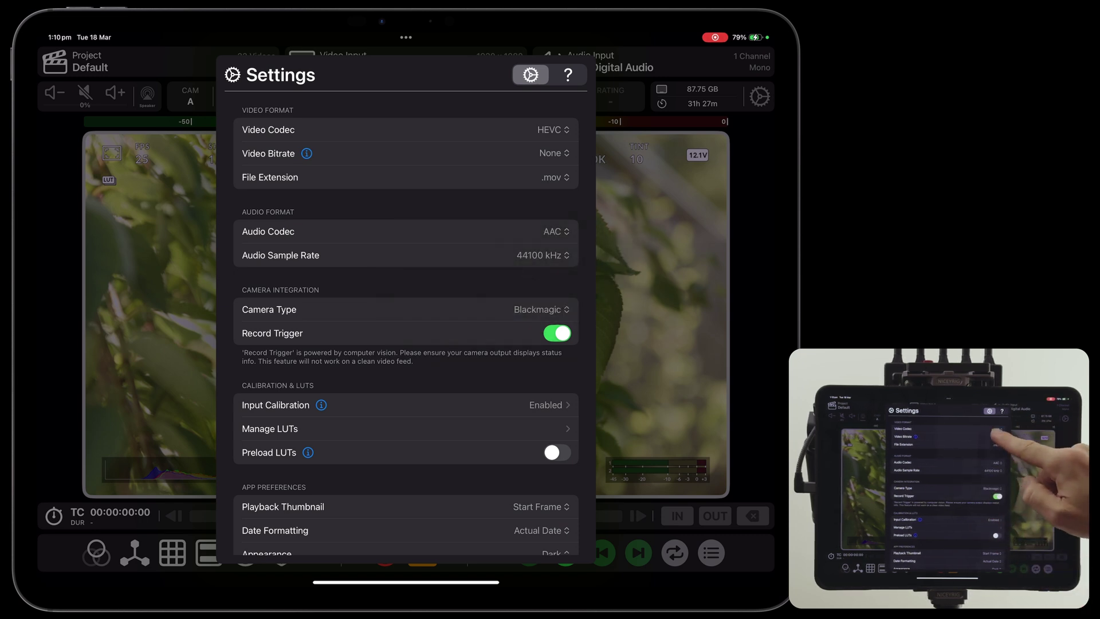
click(550, 153)
click(481, 178)
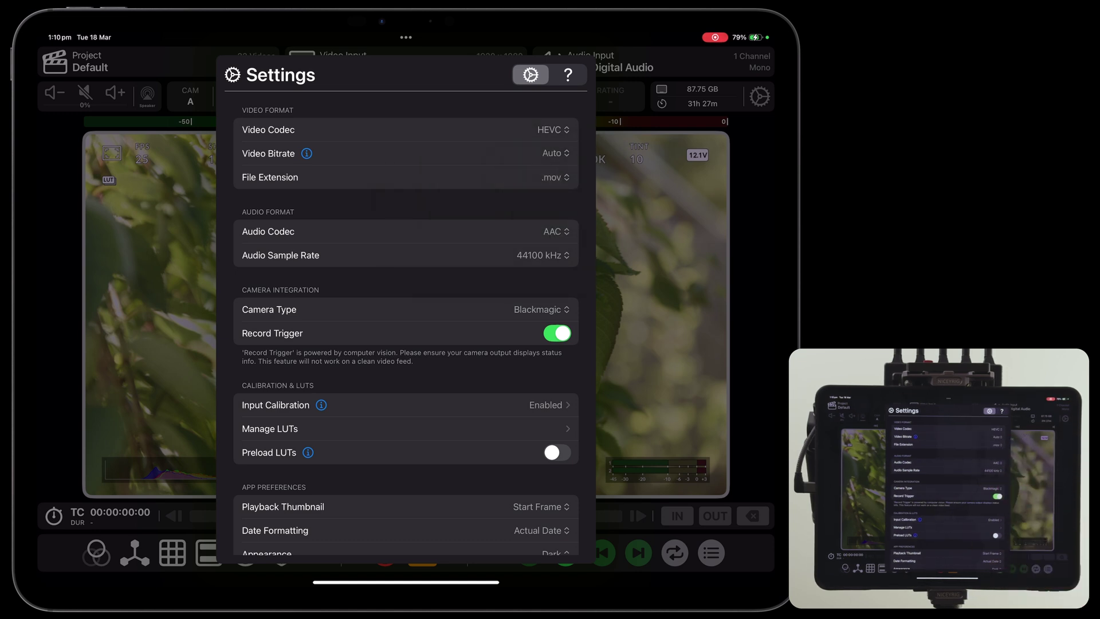
scroll(405, 326, down, 2)
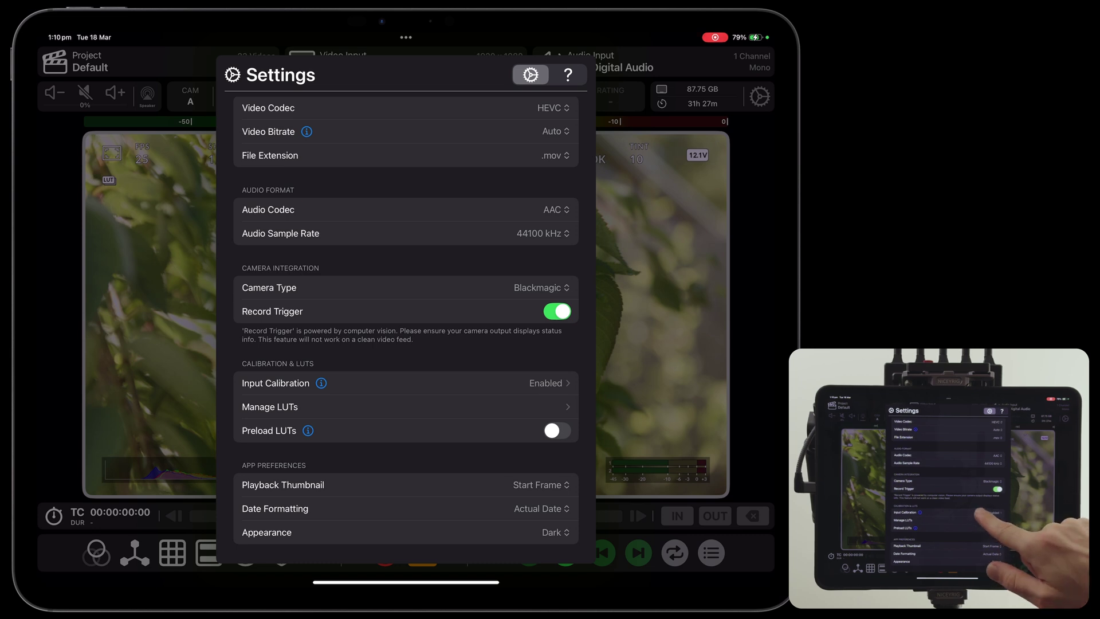
click(546, 383)
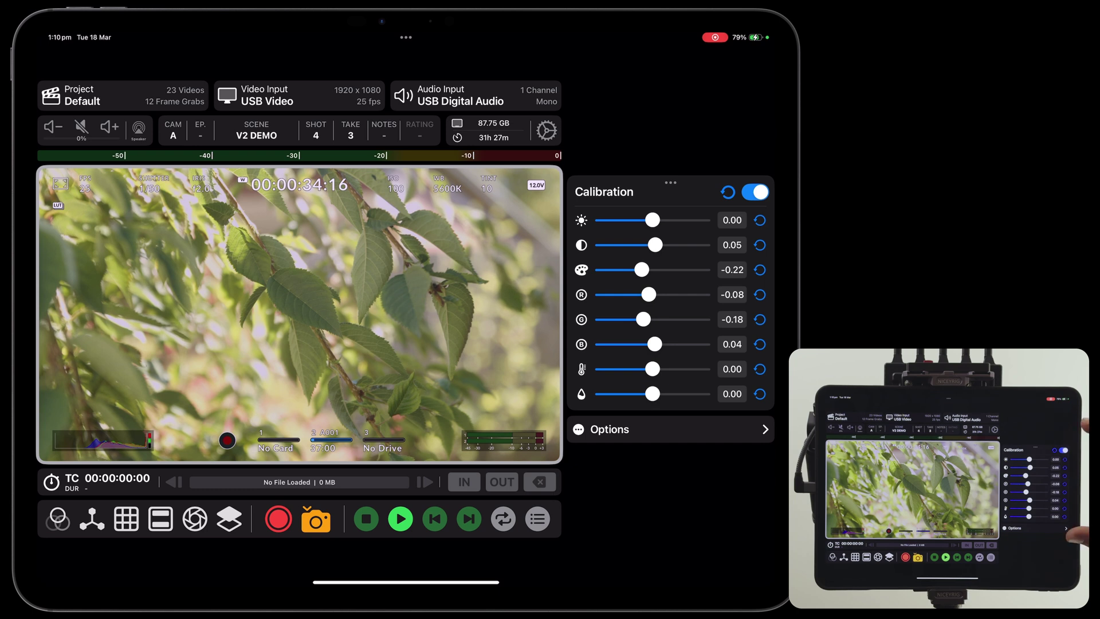
click(754, 192)
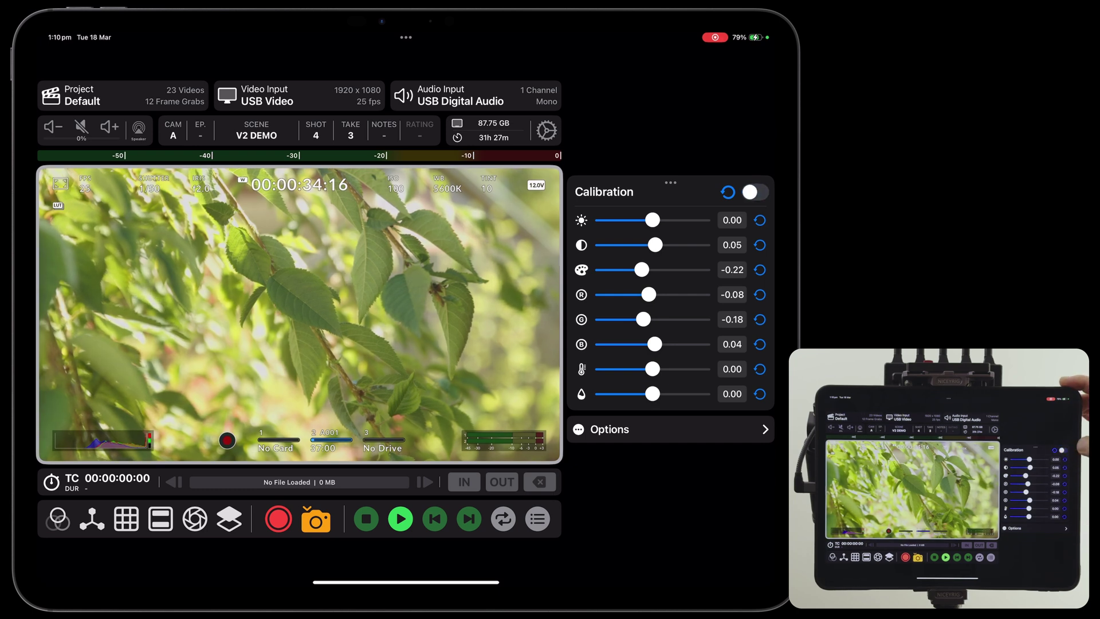
click(754, 192)
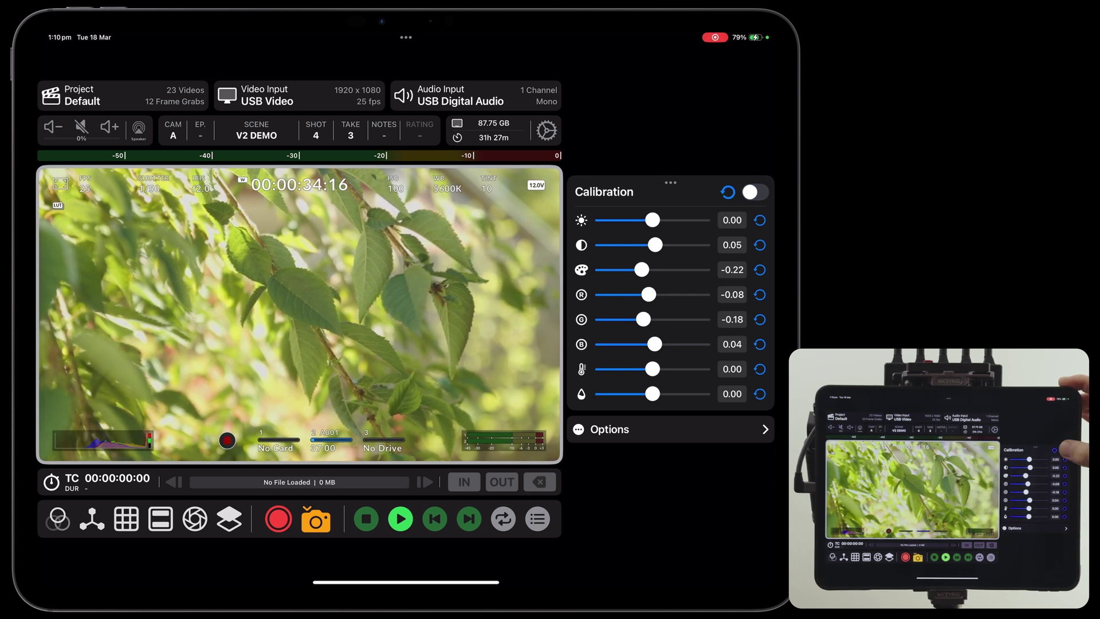
click(754, 192)
click(754, 192)
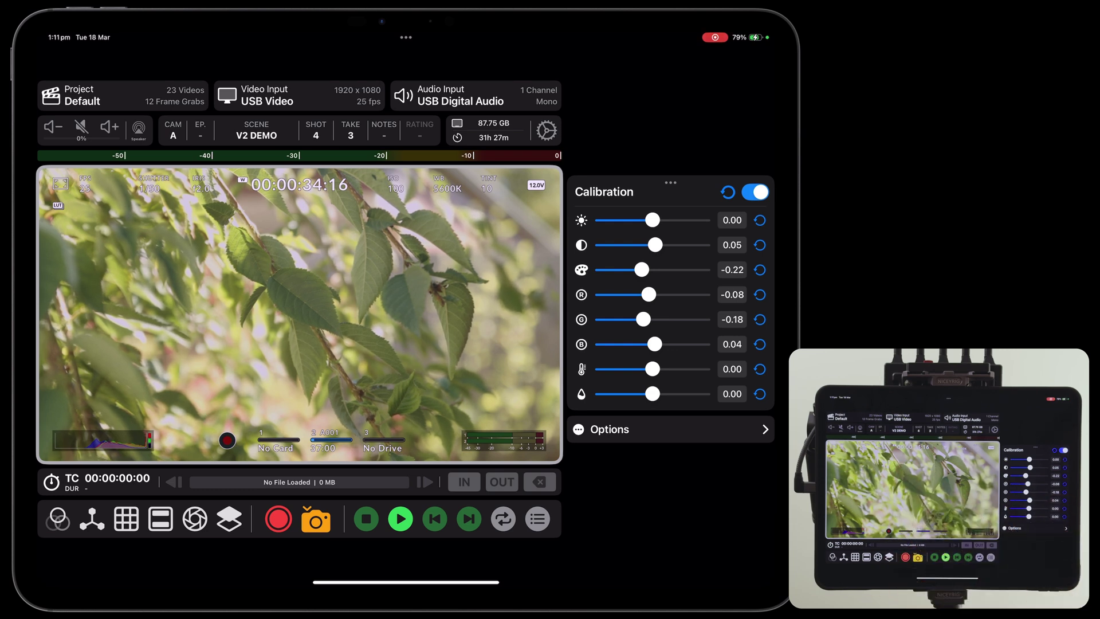
Set brightness to 0.28 and tint to -0.89, play recent clips, and browse the Videos library
drag(659, 220, 668, 220)
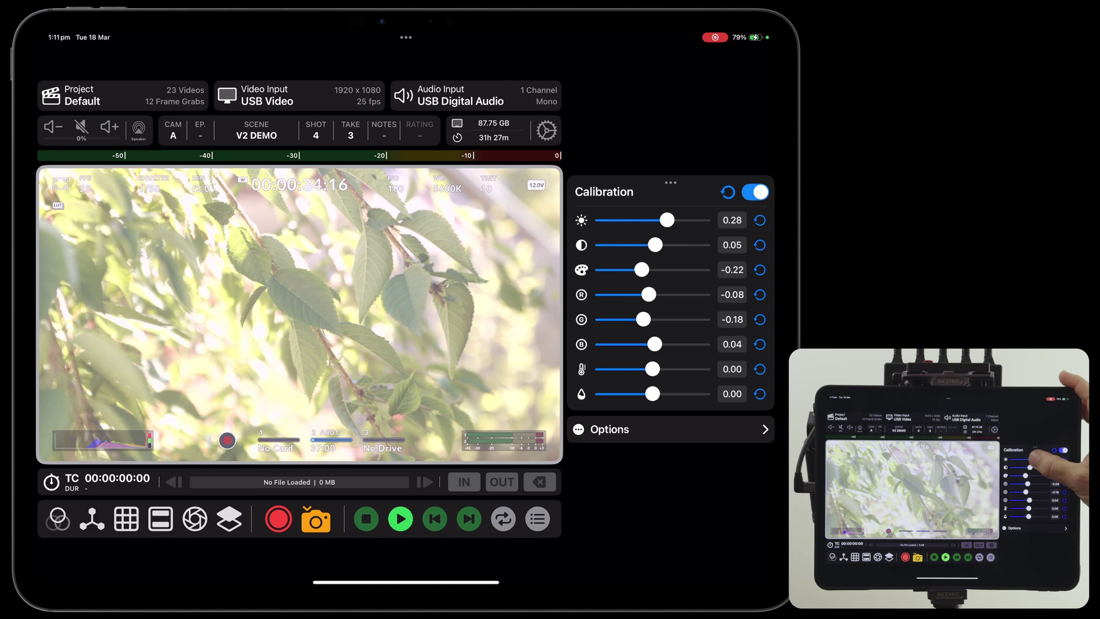
drag(652, 394, 607, 394)
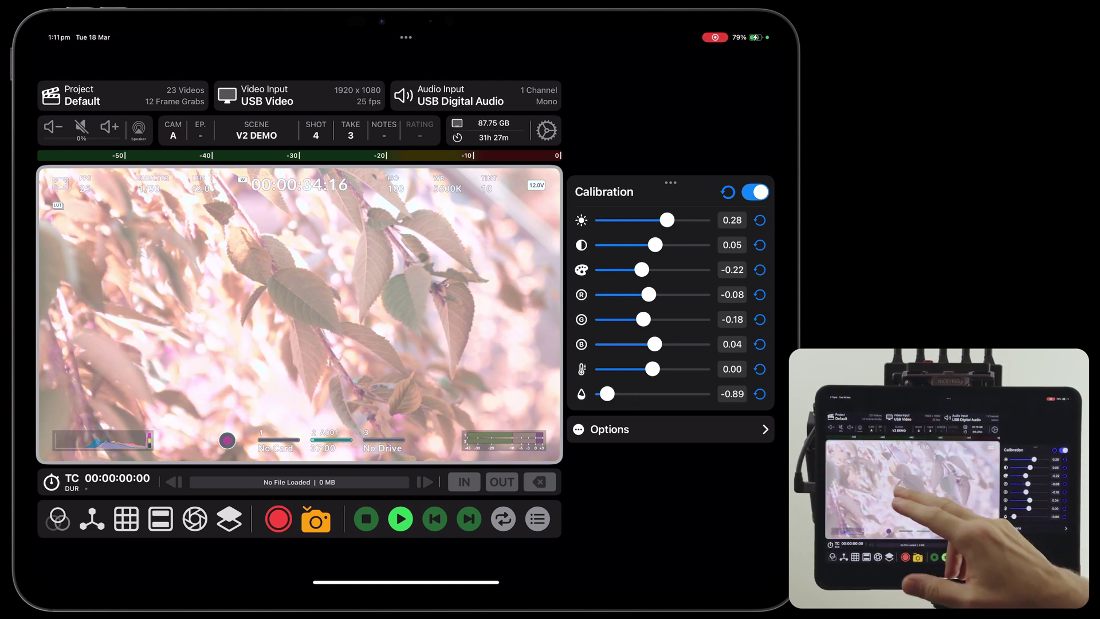
click(400, 518)
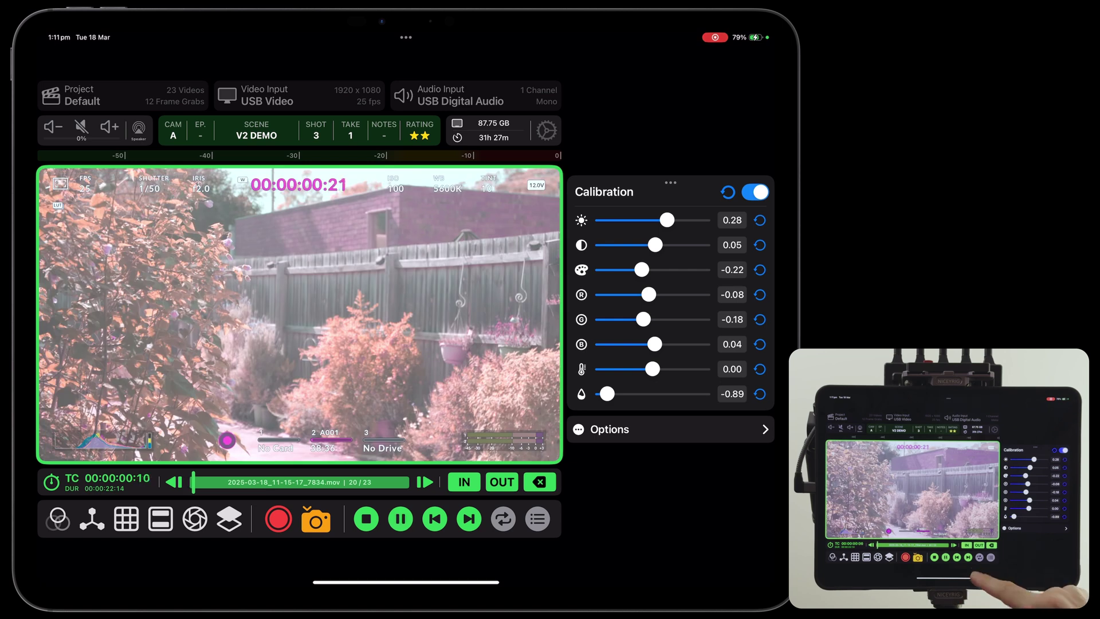
click(468, 518)
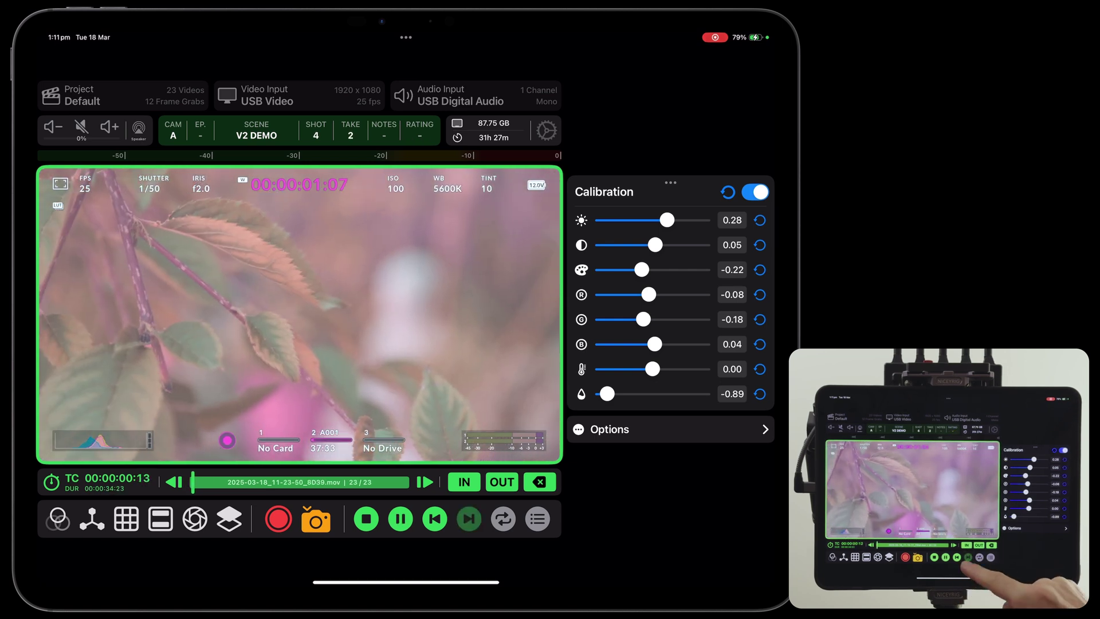
click(468, 518)
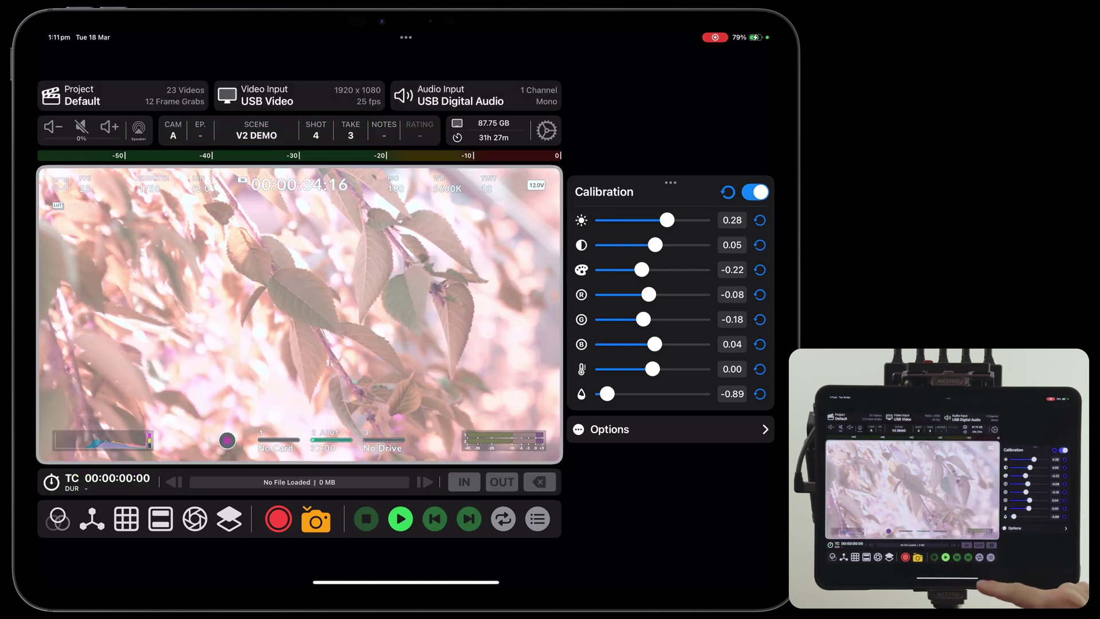
click(536, 518)
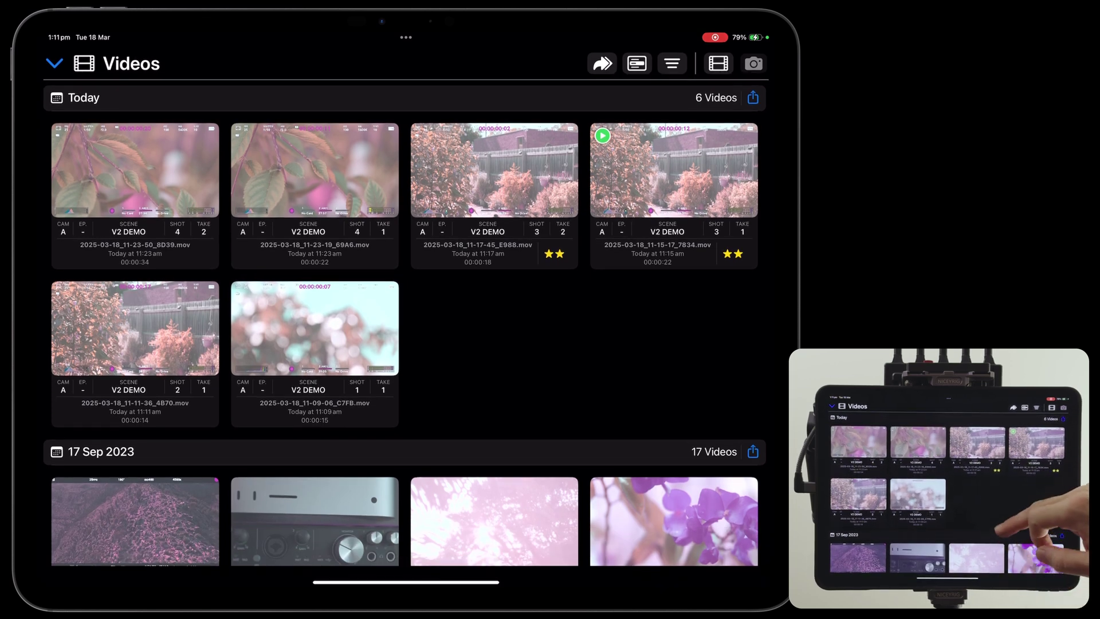
scroll(405, 326, down, 5)
scroll(404, 326, down, 3)
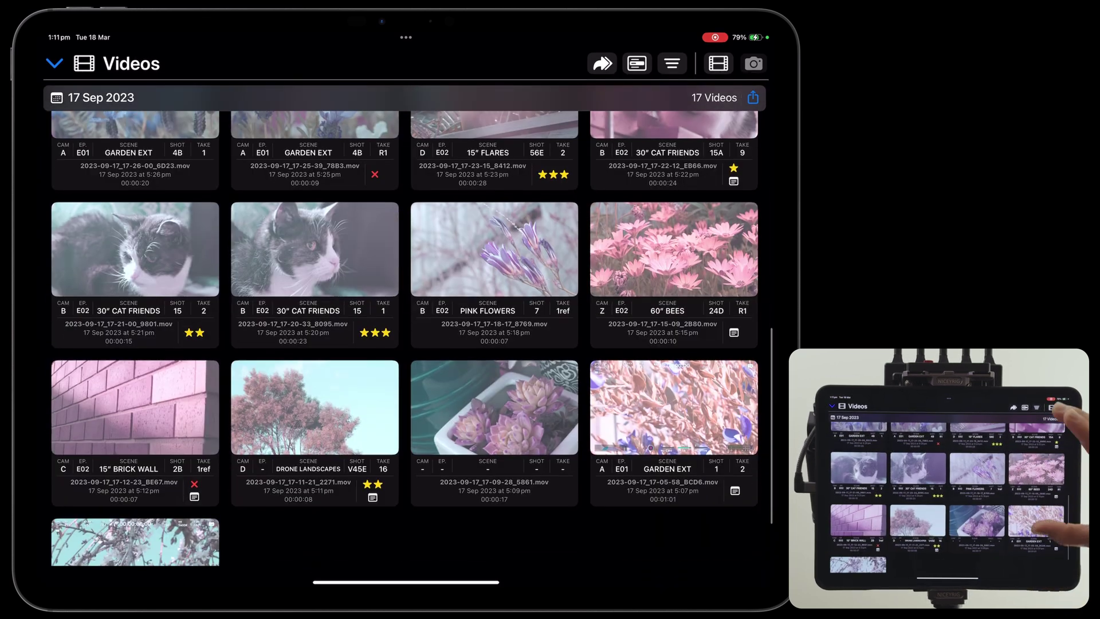
scroll(405, 326, up, 5)
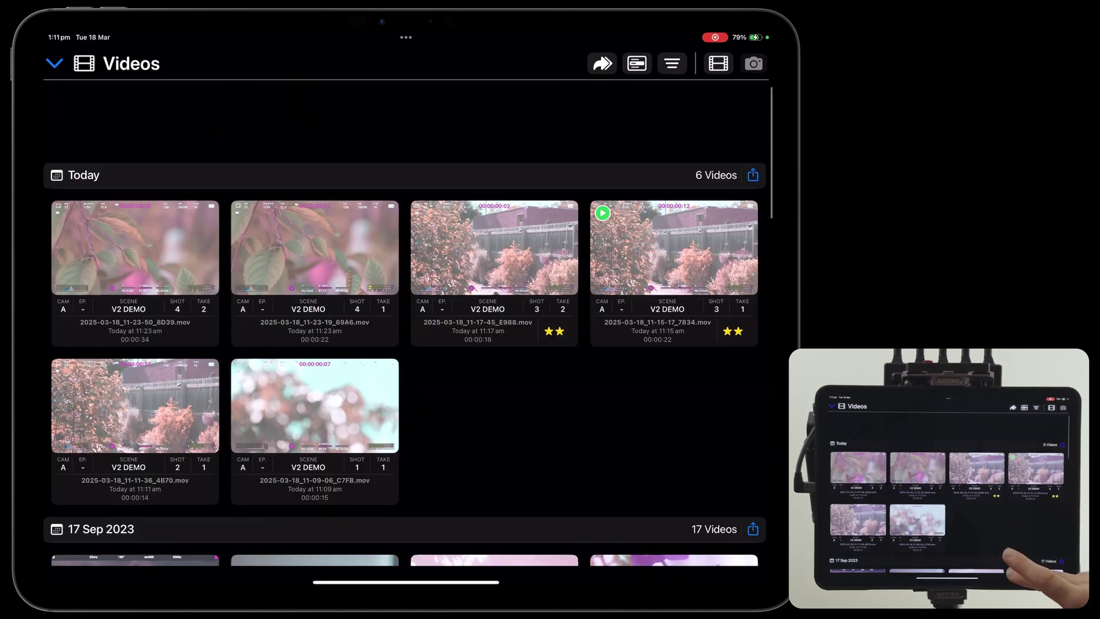
scroll(404, 326, down, 1)
click(54, 63)
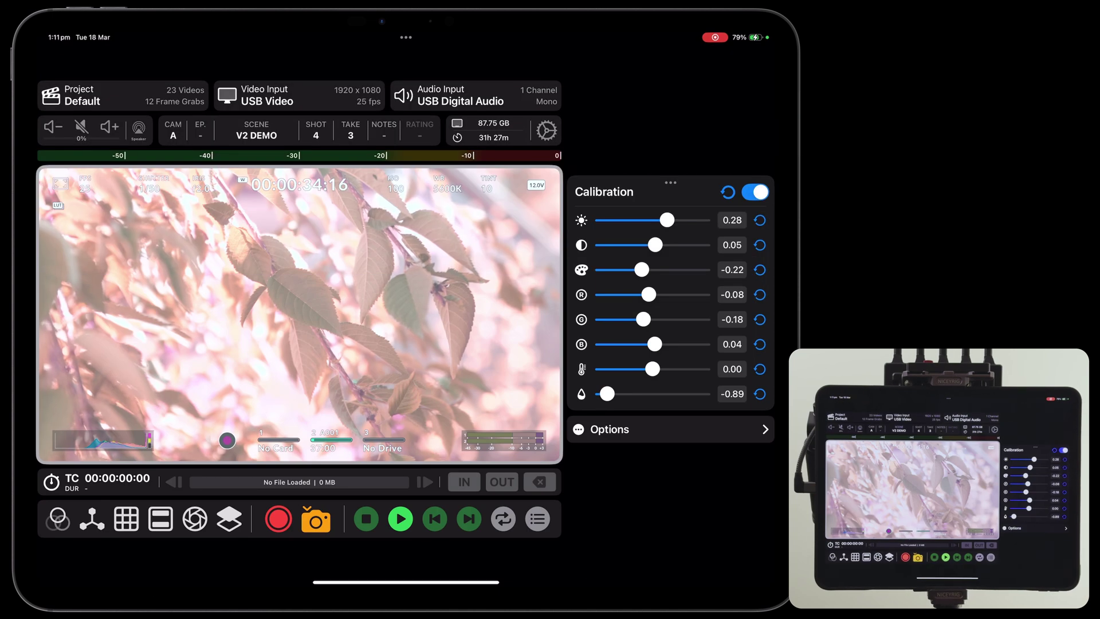
click(229, 518)
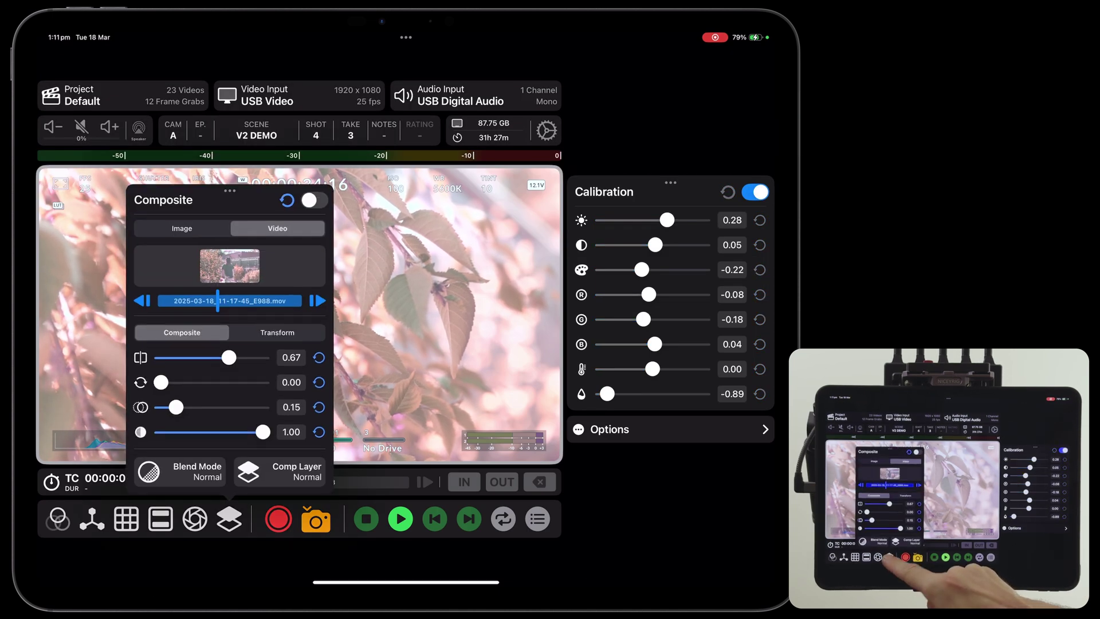
click(182, 228)
click(278, 228)
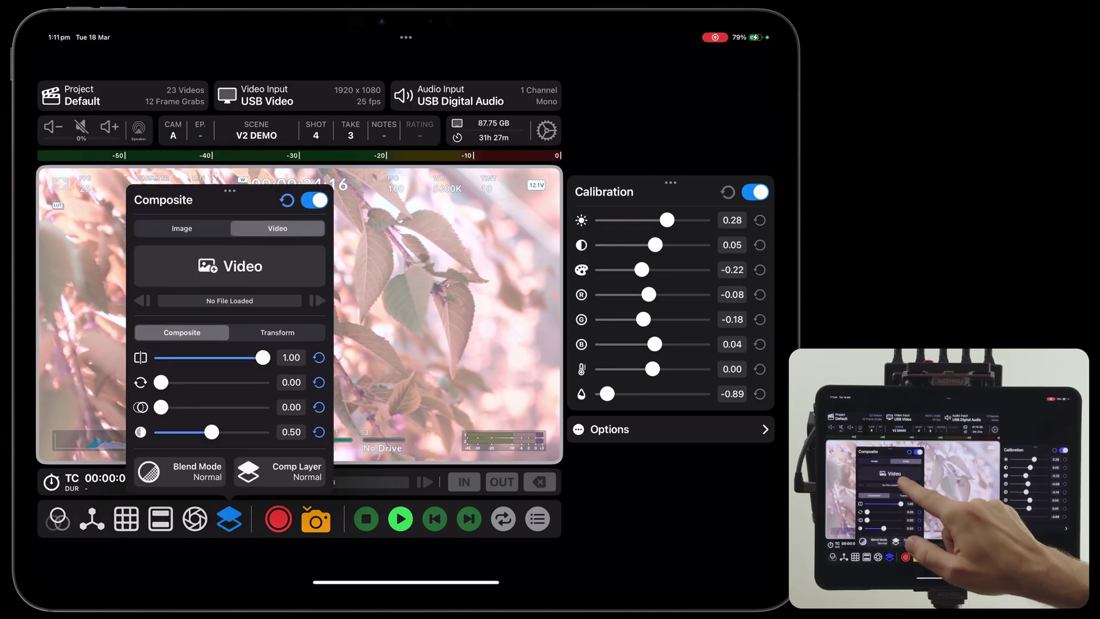
click(230, 266)
click(233, 339)
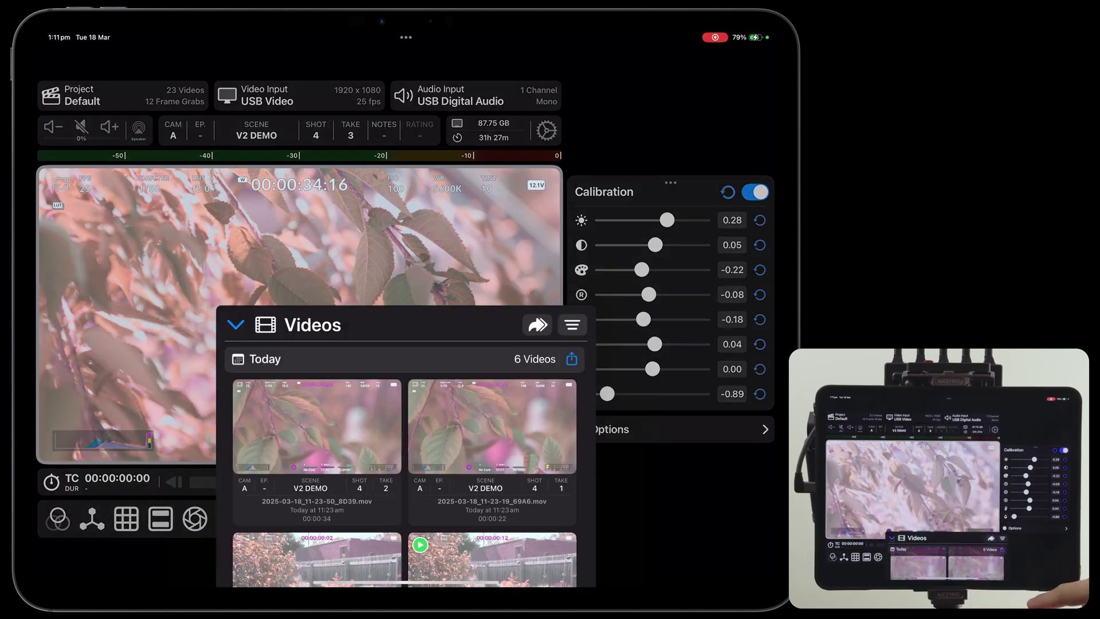
scroll(405, 343, down, 5)
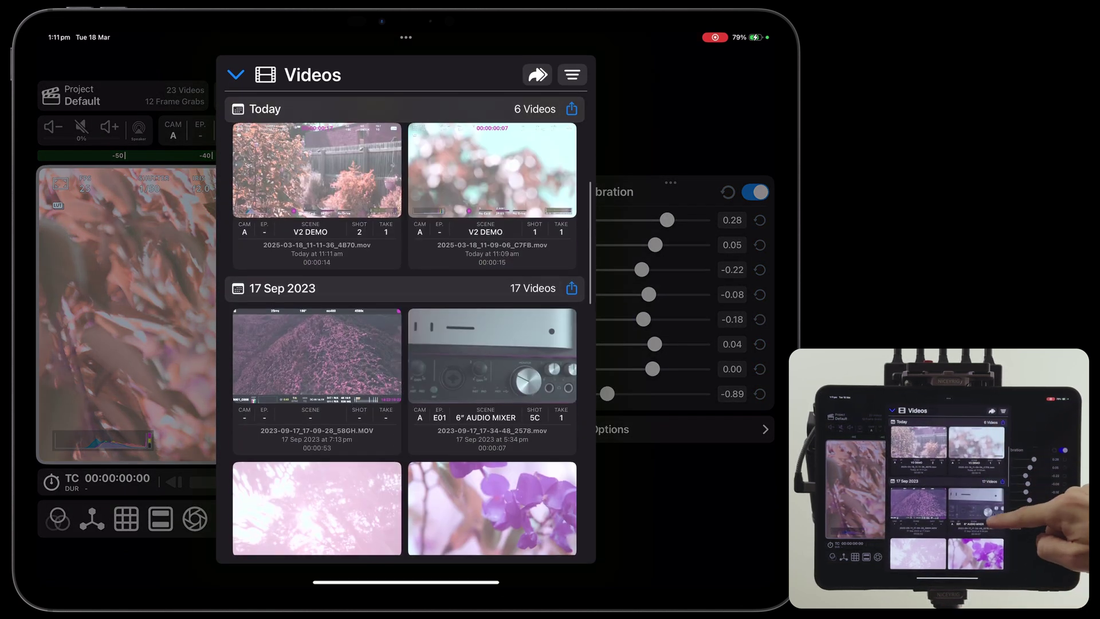
scroll(406, 344, down, 3)
click(491, 387)
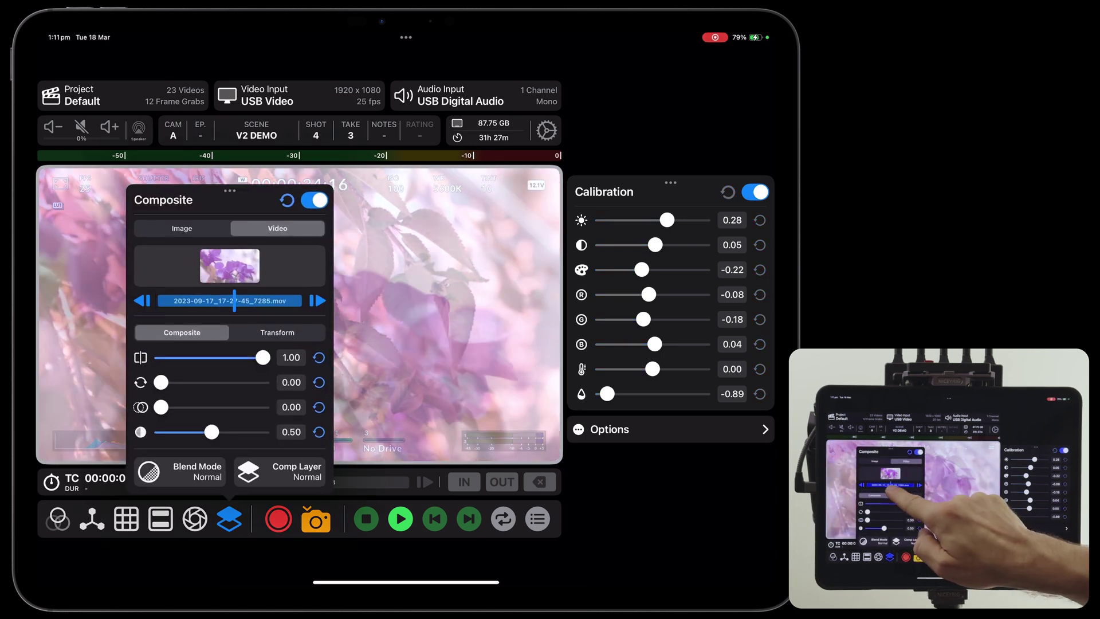
click(352, 258)
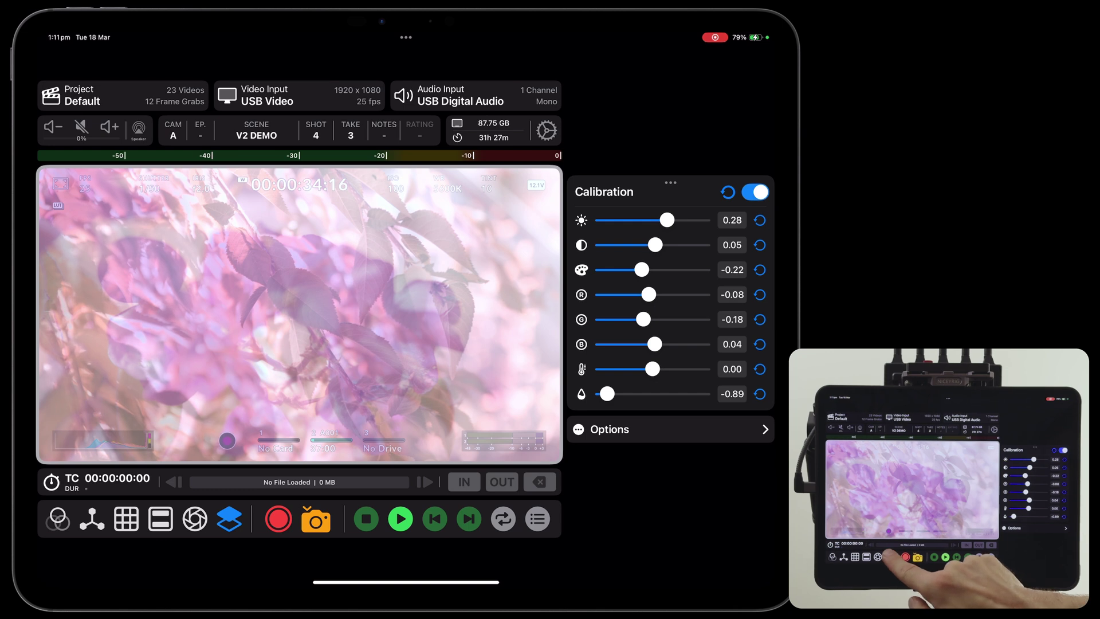
click(228, 519)
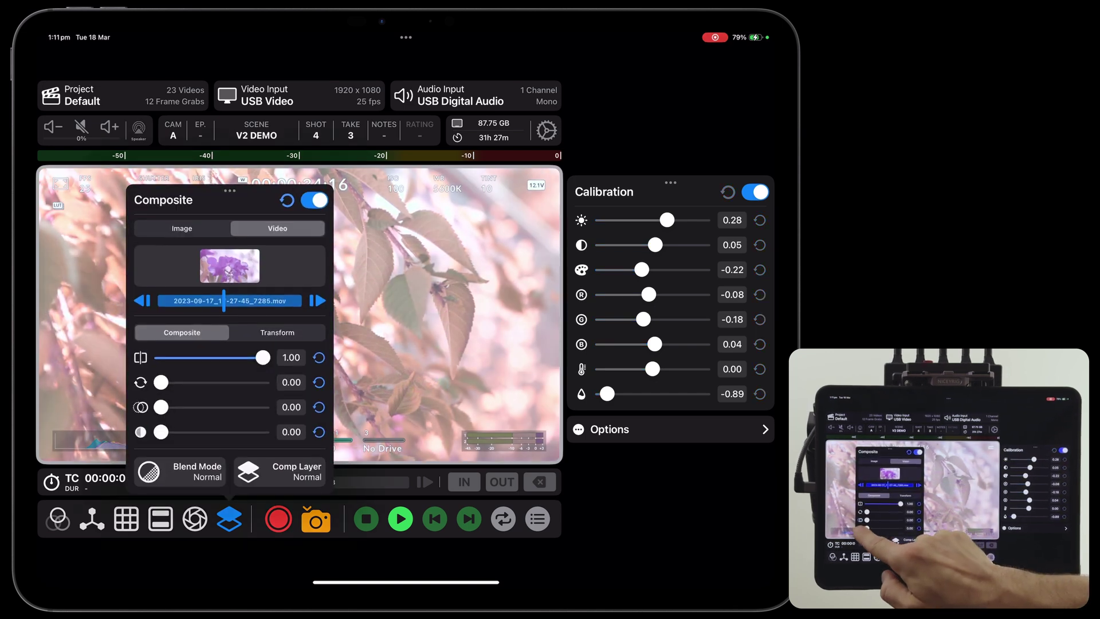
drag(223, 432, 215, 432)
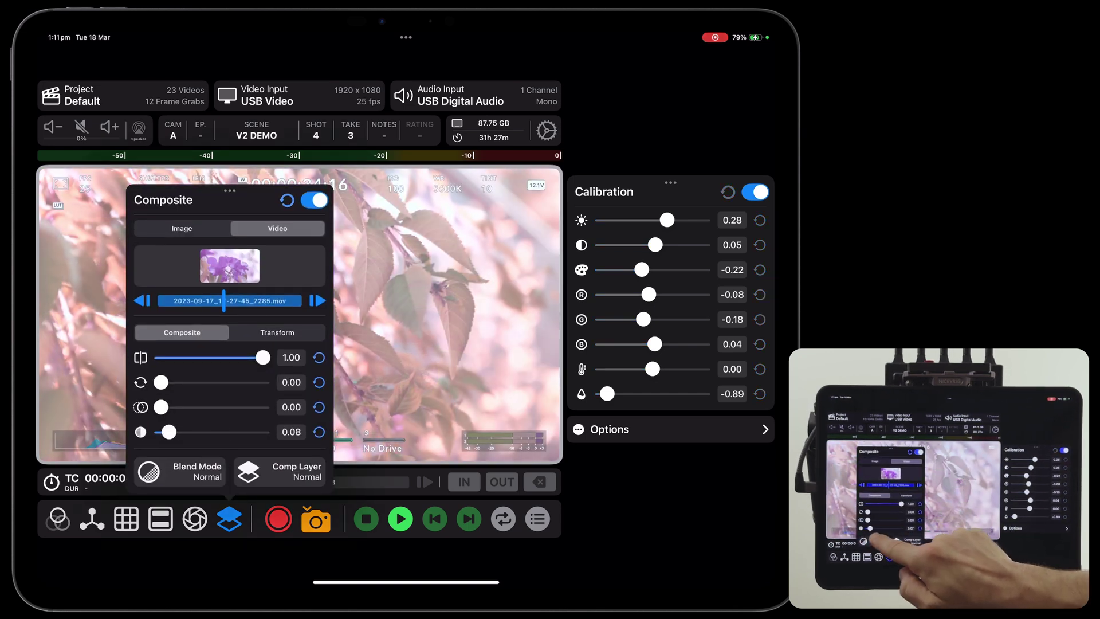
click(181, 228)
click(229, 518)
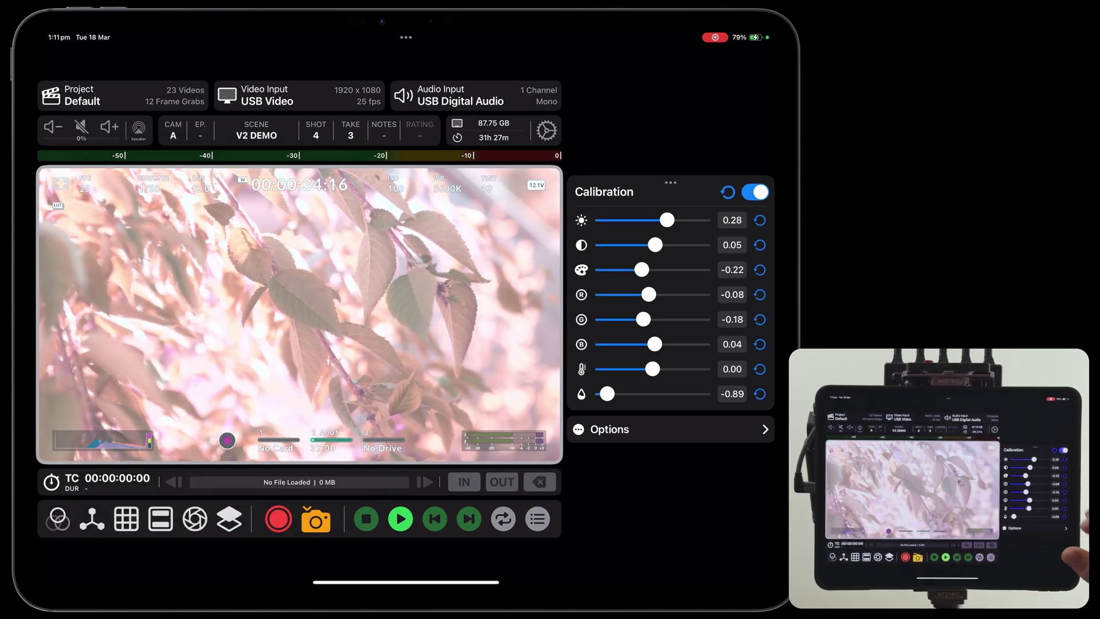
Zero brightness and tint, compare calibration off and on, then remove the Calibration panel
click(759, 220)
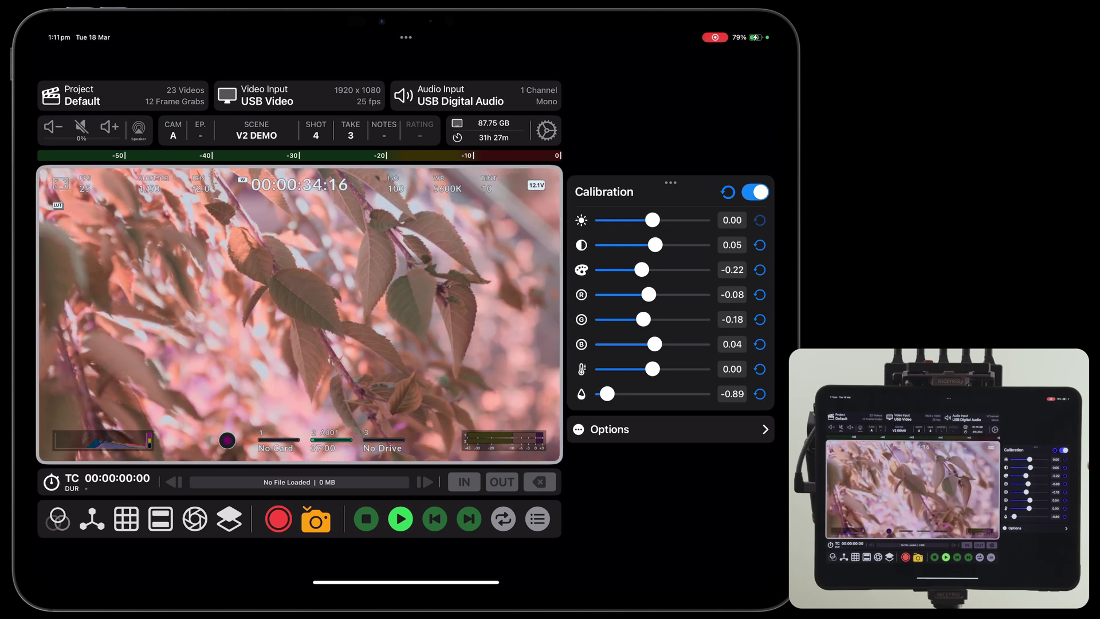
click(760, 393)
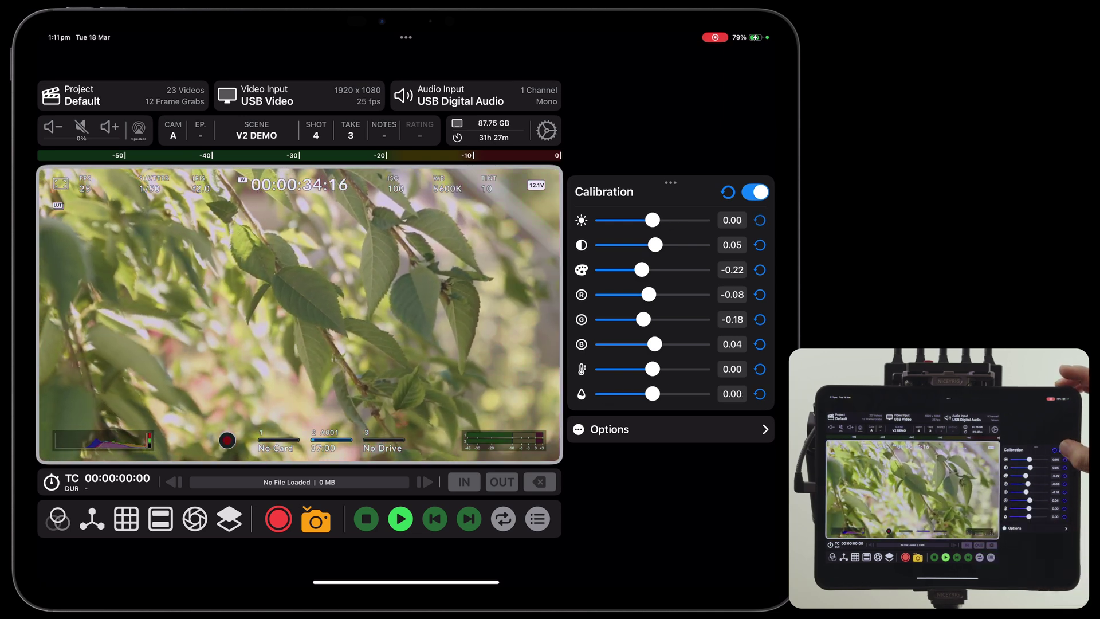
click(755, 192)
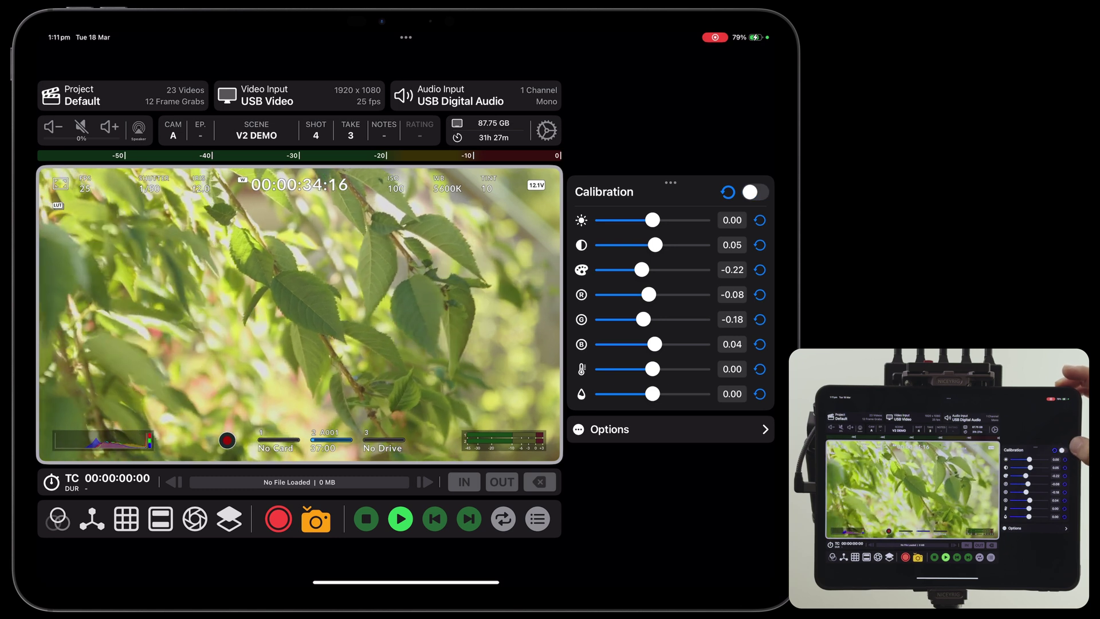
click(754, 191)
click(756, 191)
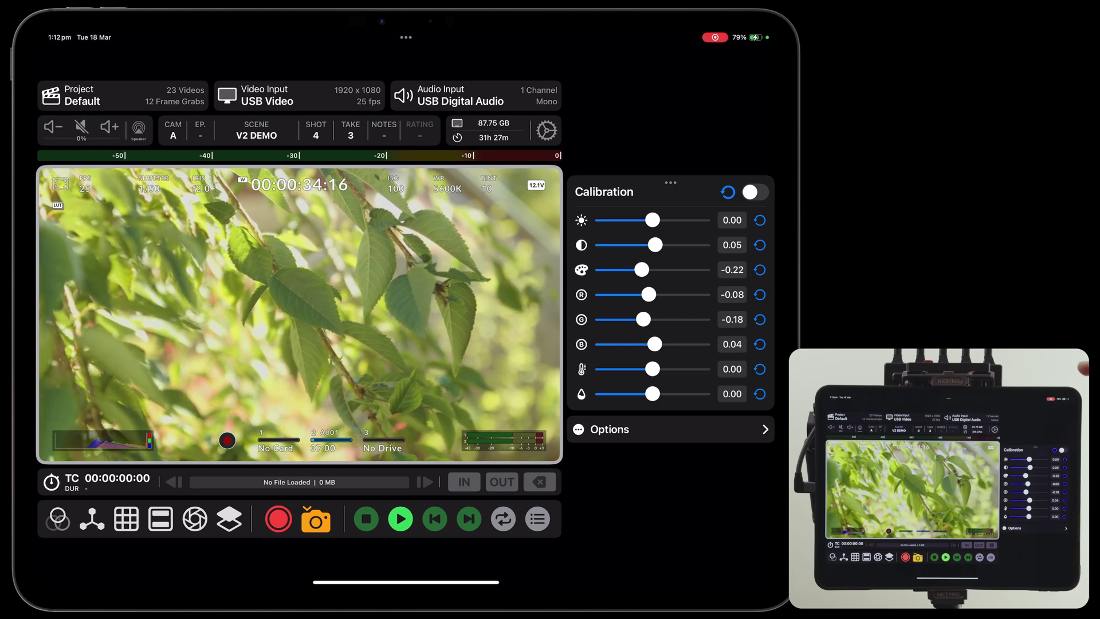
click(755, 191)
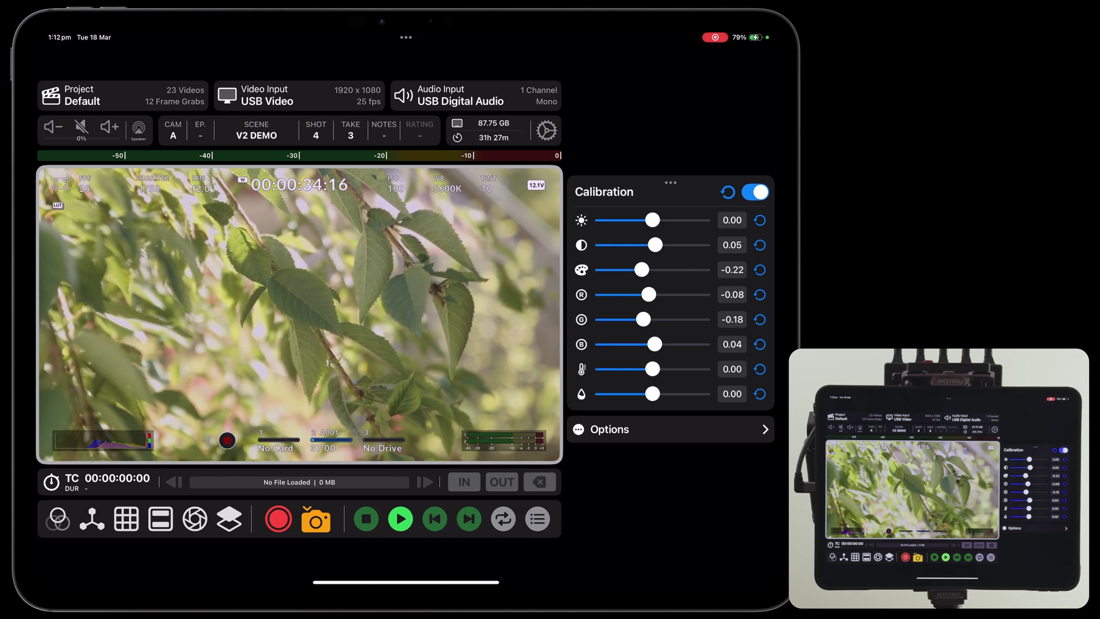
click(671, 182)
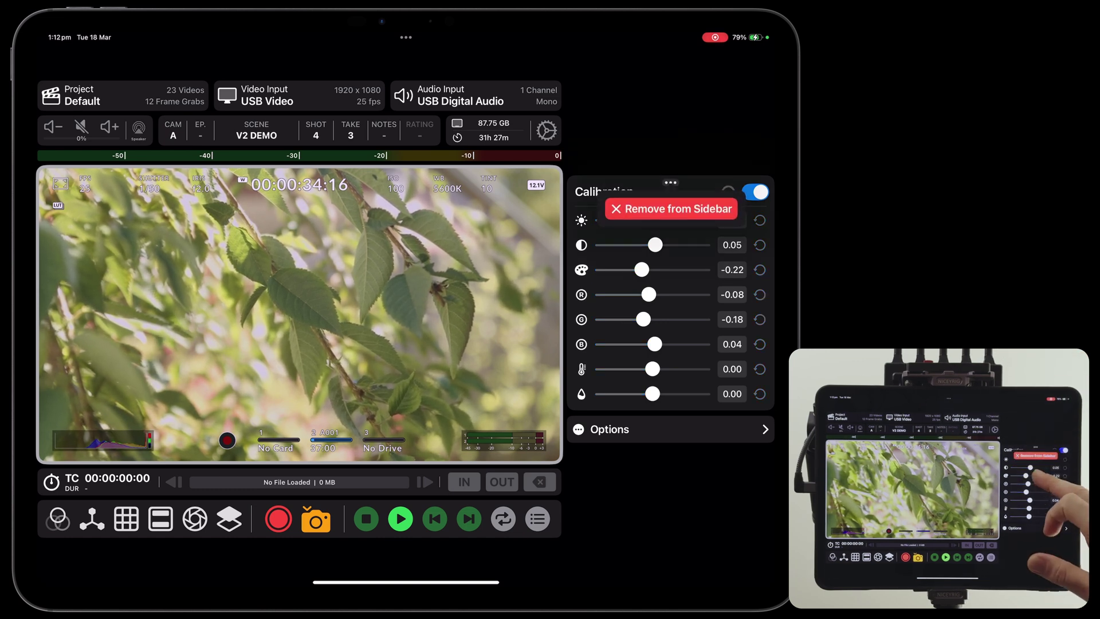
click(671, 208)
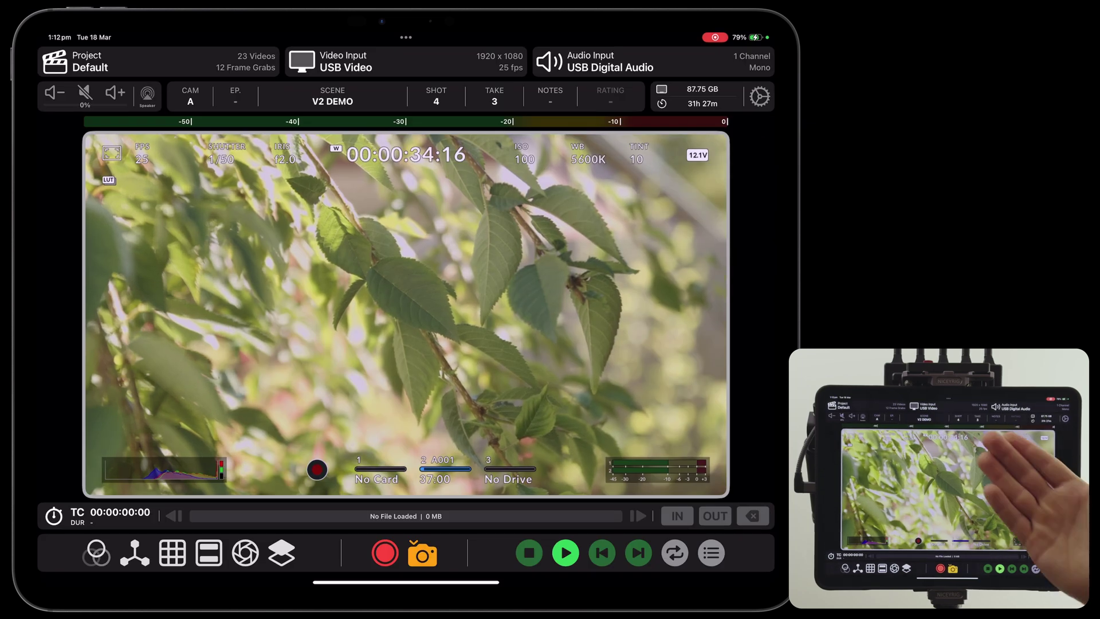